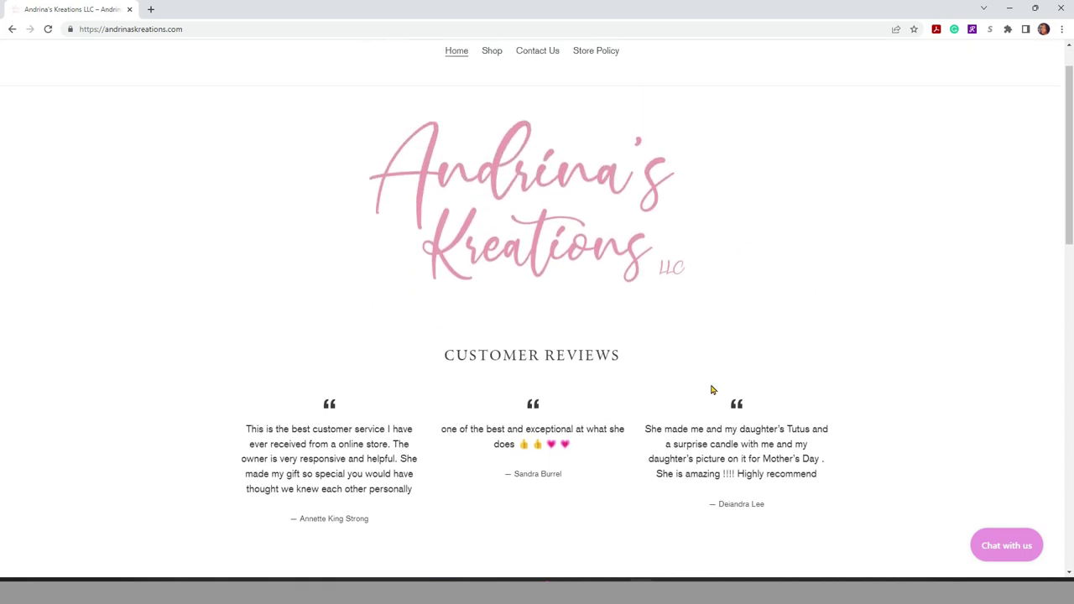
Open the Templates collection from the store's Shop page
left_click(487, 111)
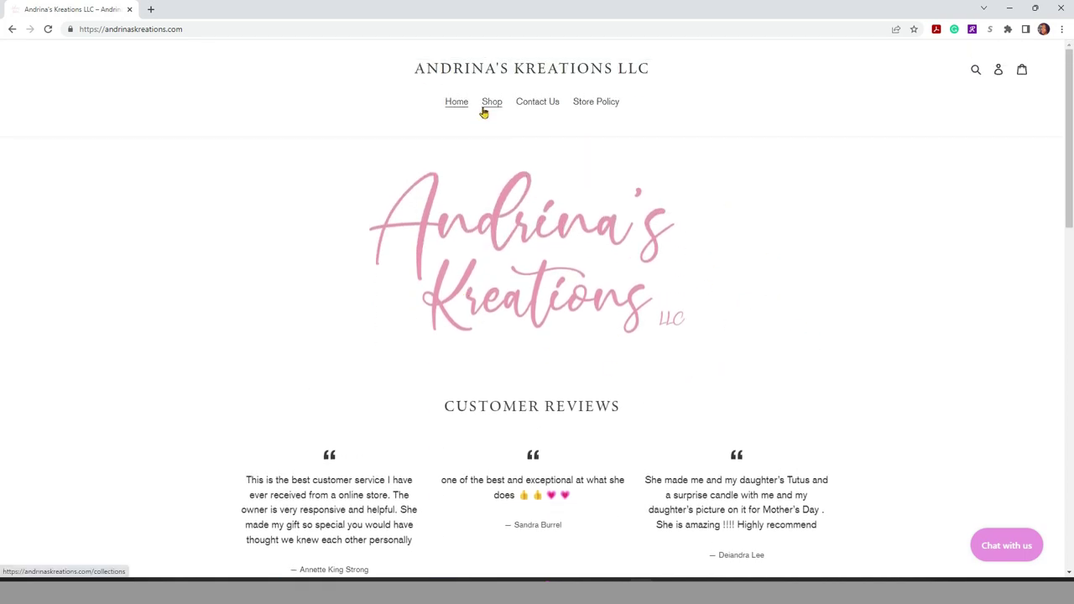
scroll(717, 283, "down", 1)
scroll(762, 292, "down", 2)
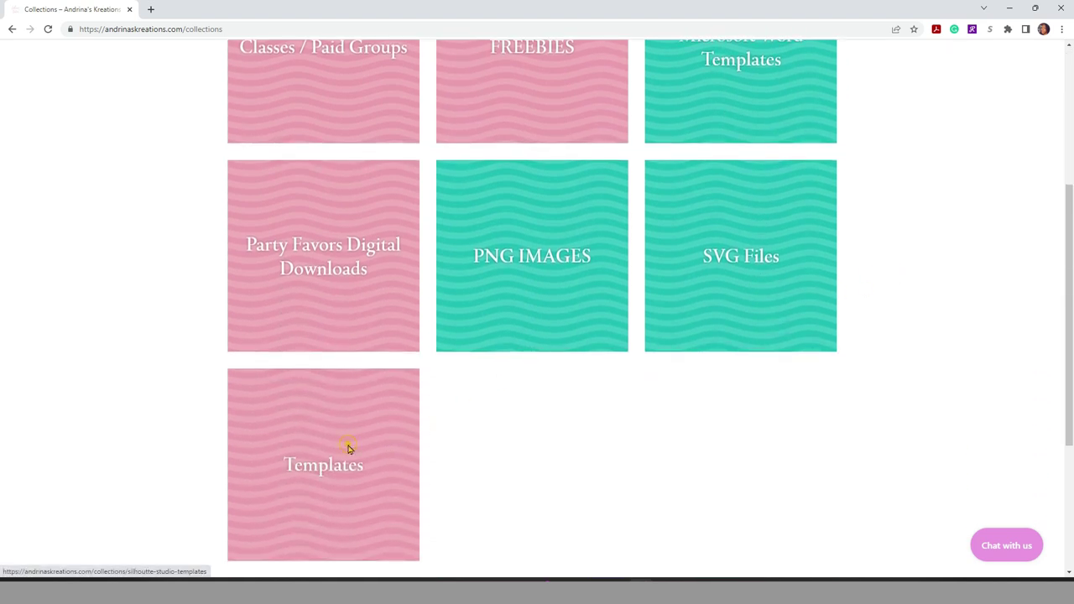
left_click(349, 449)
Go to page 2 of the templates and open the Party Blowouts Template product
scroll(858, 317, "down", 2)
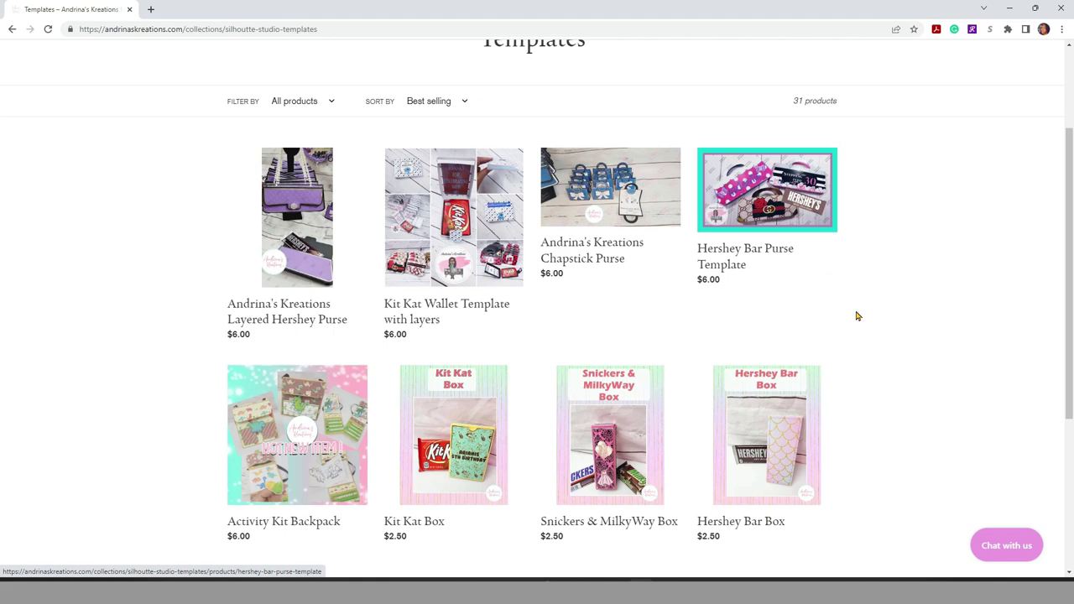
scroll(858, 316, "down", 1)
scroll(879, 341, "down", 2)
left_click(591, 344)
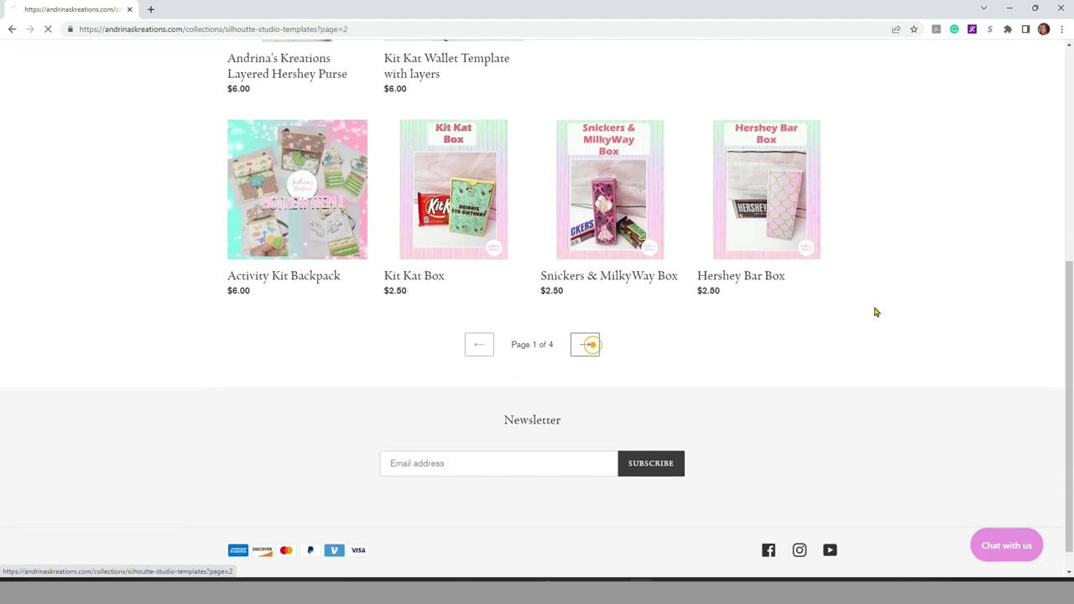
scroll(992, 297, "down", 1)
scroll(992, 296, "down", 1)
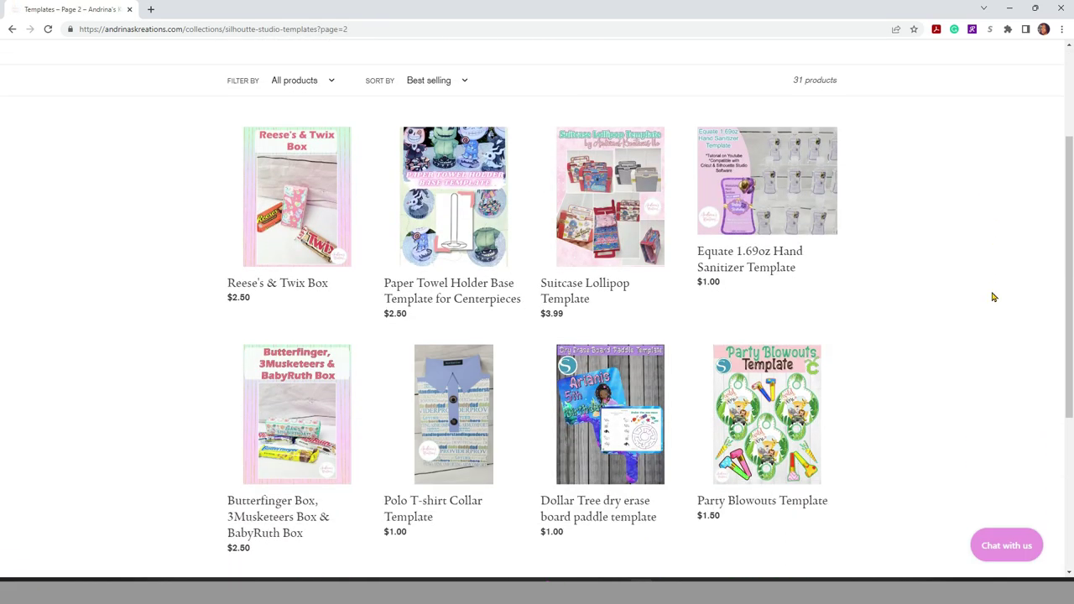
scroll(993, 296, "down", 1)
mouse_move(766, 300)
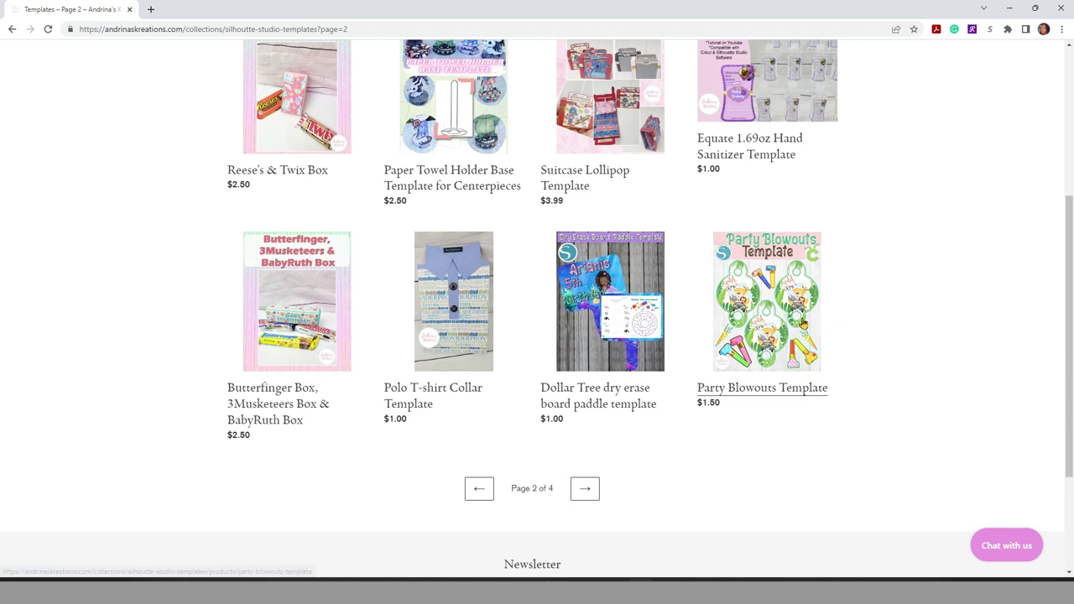
left_click(803, 323)
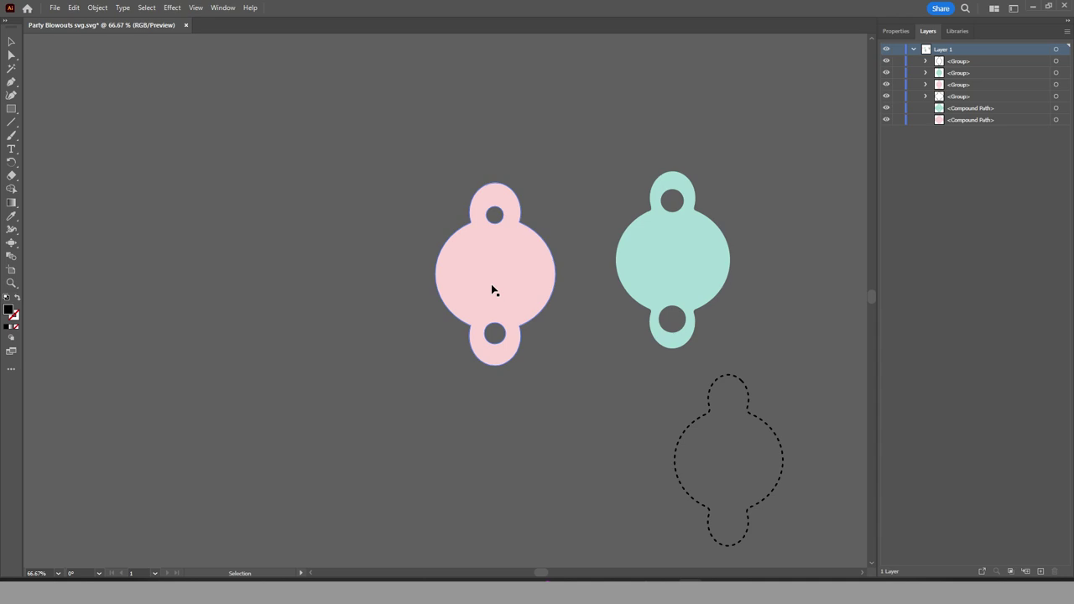
Select the pink tag shape in the Party Blowouts SVG
left_click(491, 289)
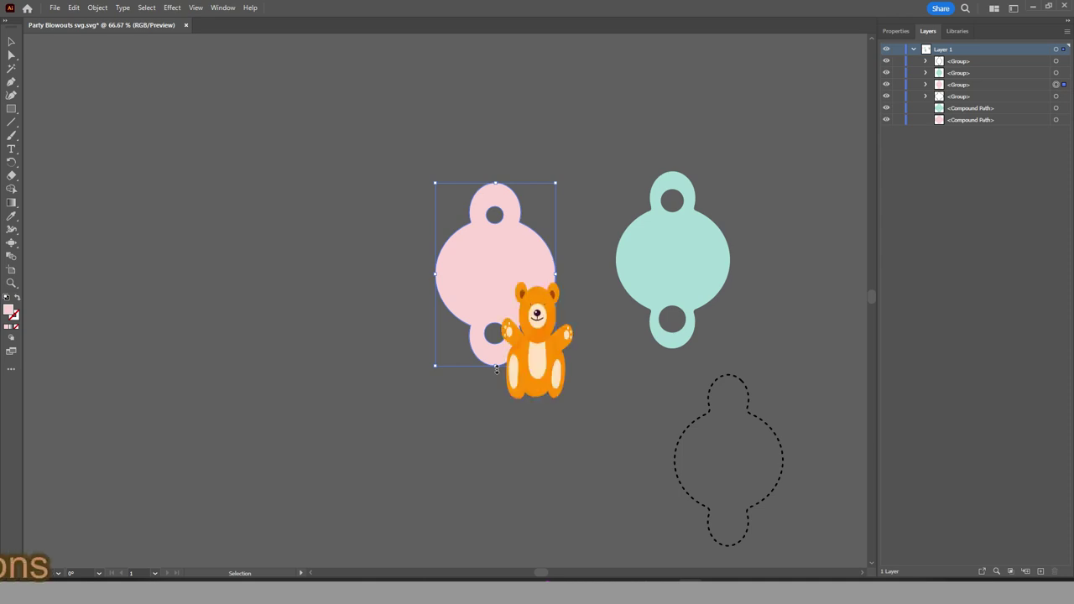
Squash the pink tag vertically, then narrow it until it is about as wide as tall
left_click_drag(496, 367, 496, 285)
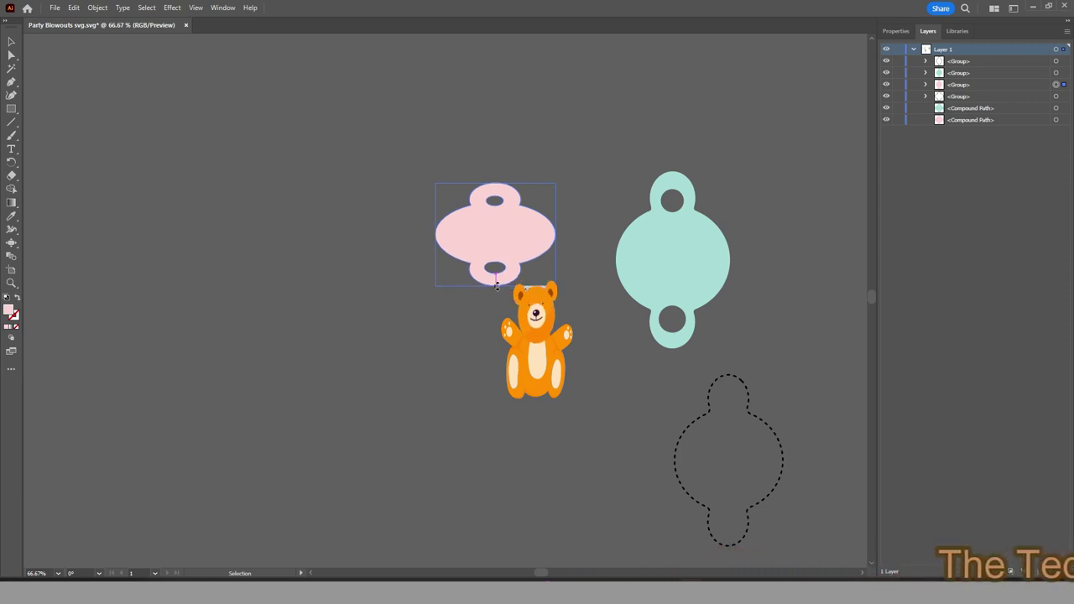
left_click(496, 284)
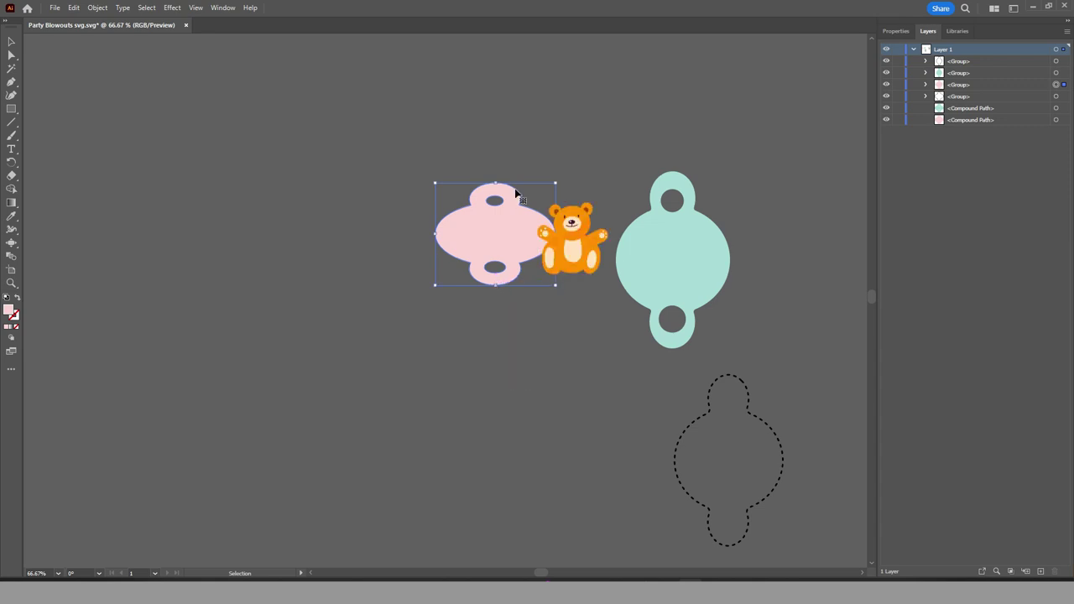
left_click_drag(555, 233, 534, 229)
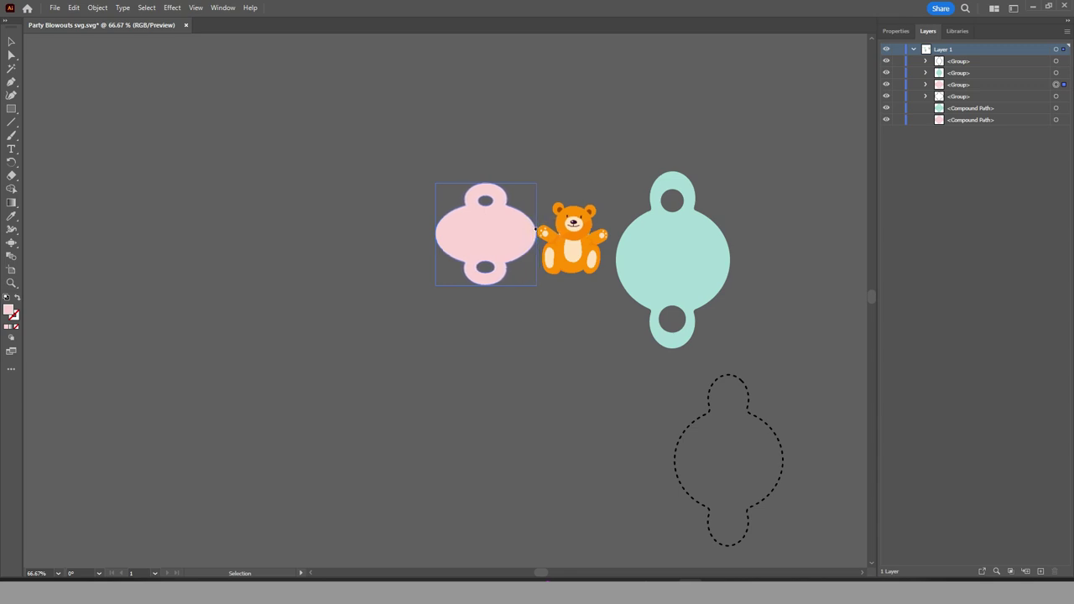
left_click_drag(534, 228, 538, 228)
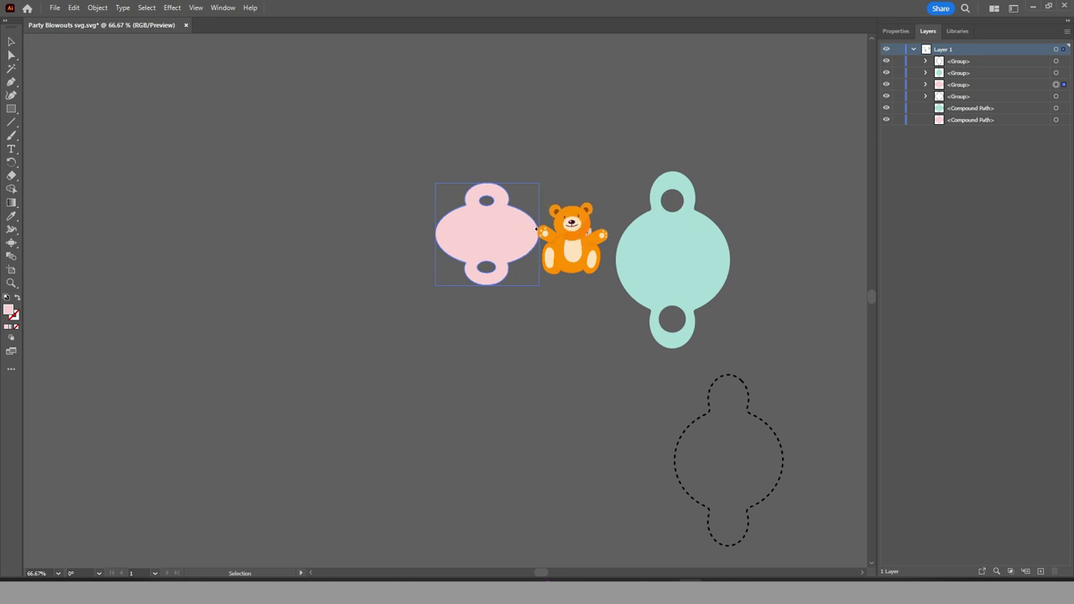
Ungroup the pink tag and release its compound path into a body and two ovals
right_click(475, 235)
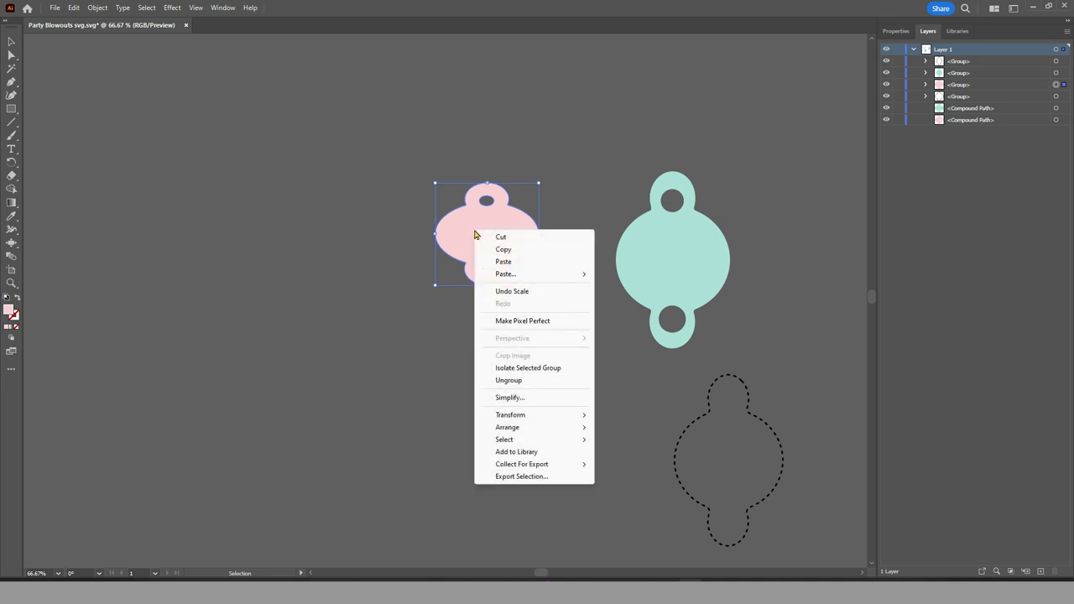
left_click(509, 386)
left_click(426, 366)
right_click(482, 239)
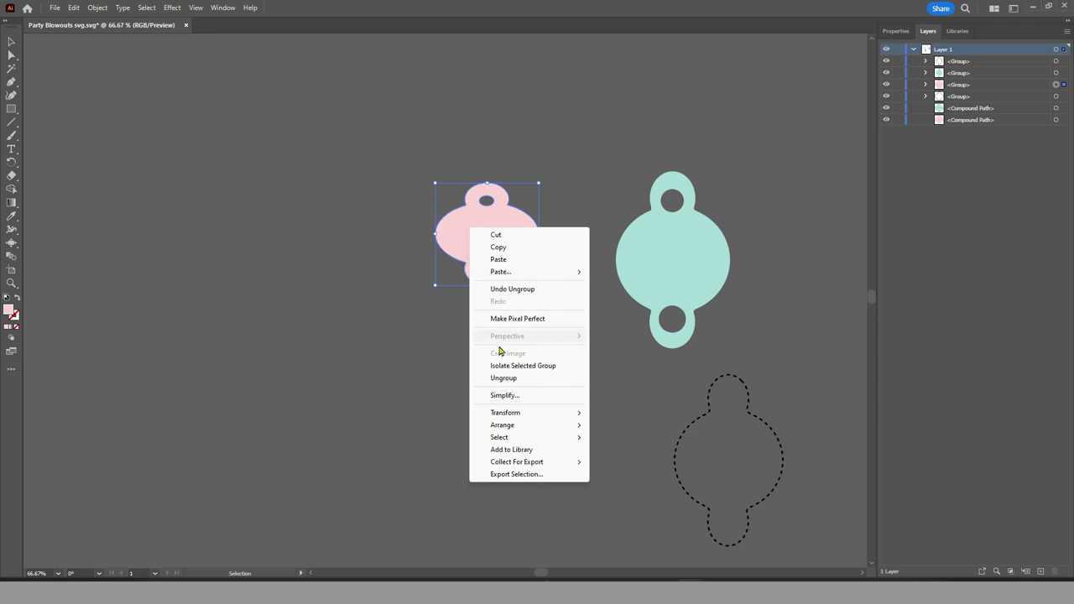
left_click(502, 377)
left_click(411, 341)
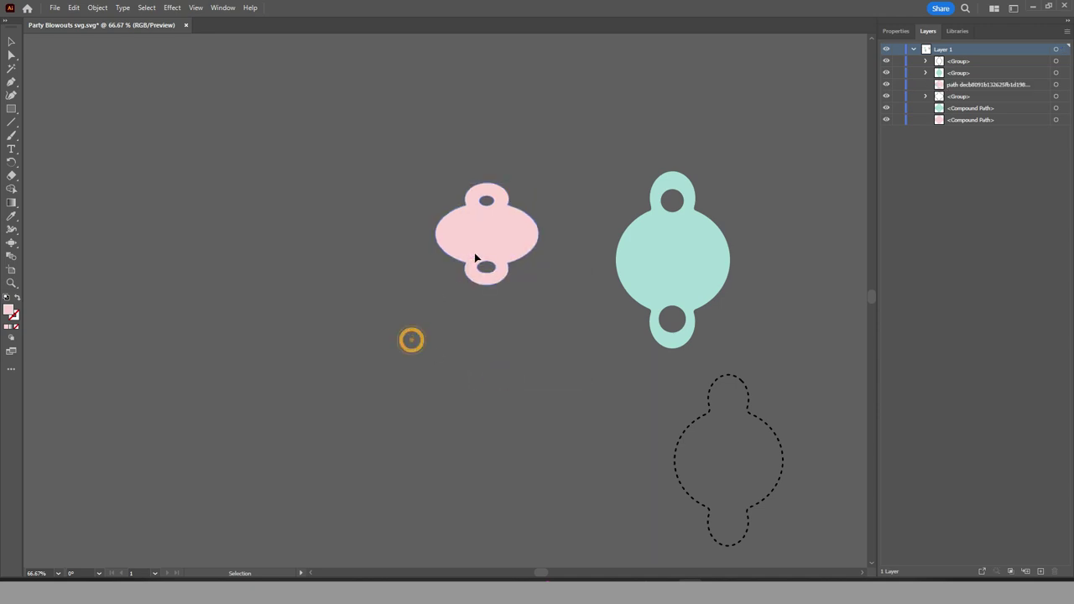
right_click(475, 258)
left_click(550, 192)
left_click(486, 231)
right_click(486, 231)
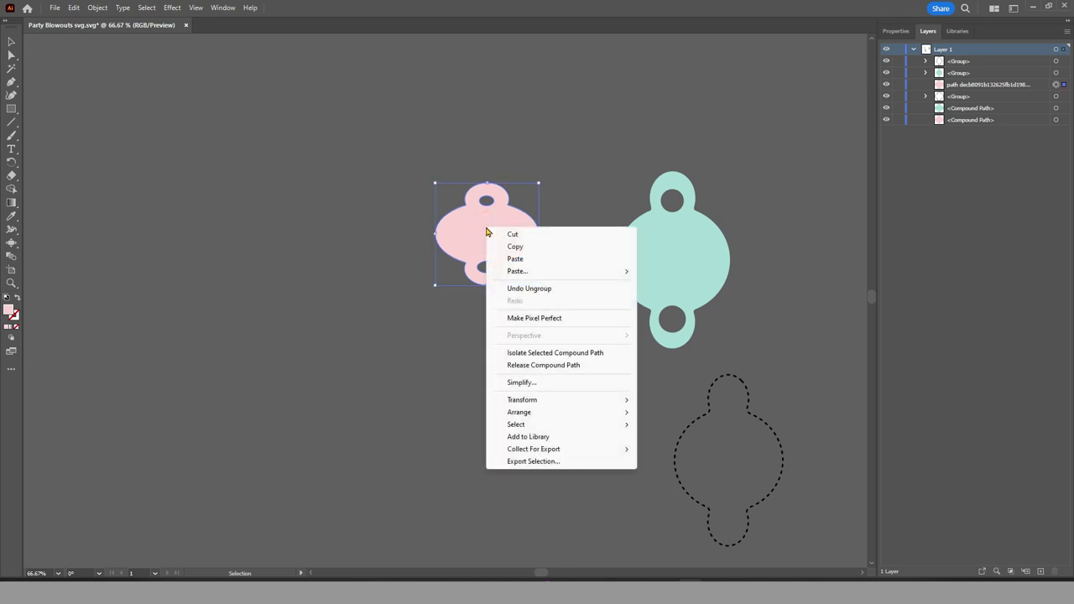
left_click(508, 365)
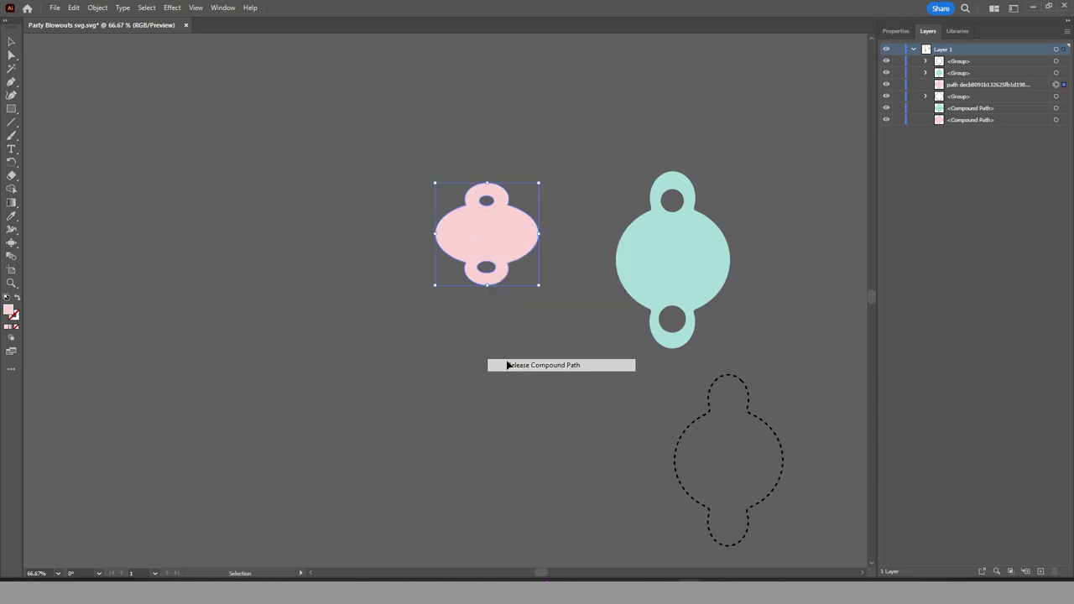
left_click(437, 367)
Move the pink body aside and reshape the lower oval into a roughly 0.35-inch circle
left_click_drag(479, 247, 421, 249)
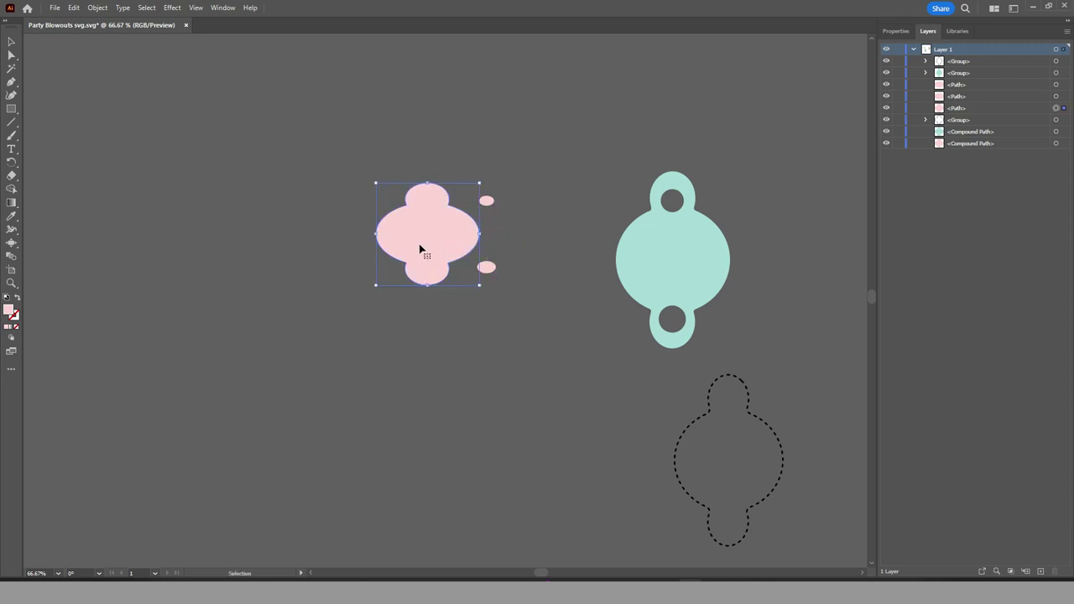
left_click(486, 268)
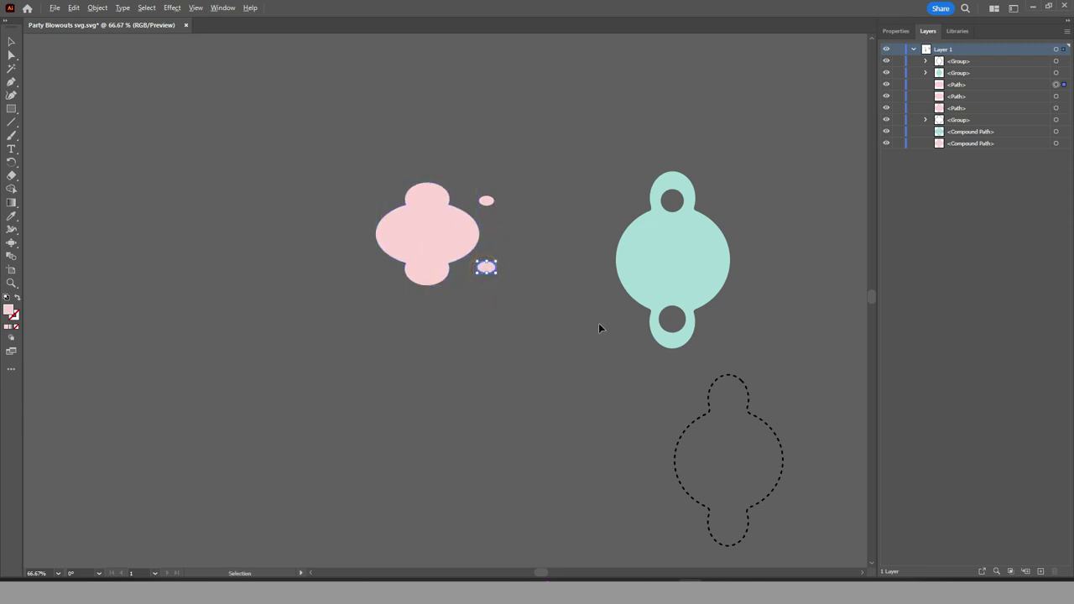
scroll(343, 277, "up", 2)
scroll(348, 210, "up", 2)
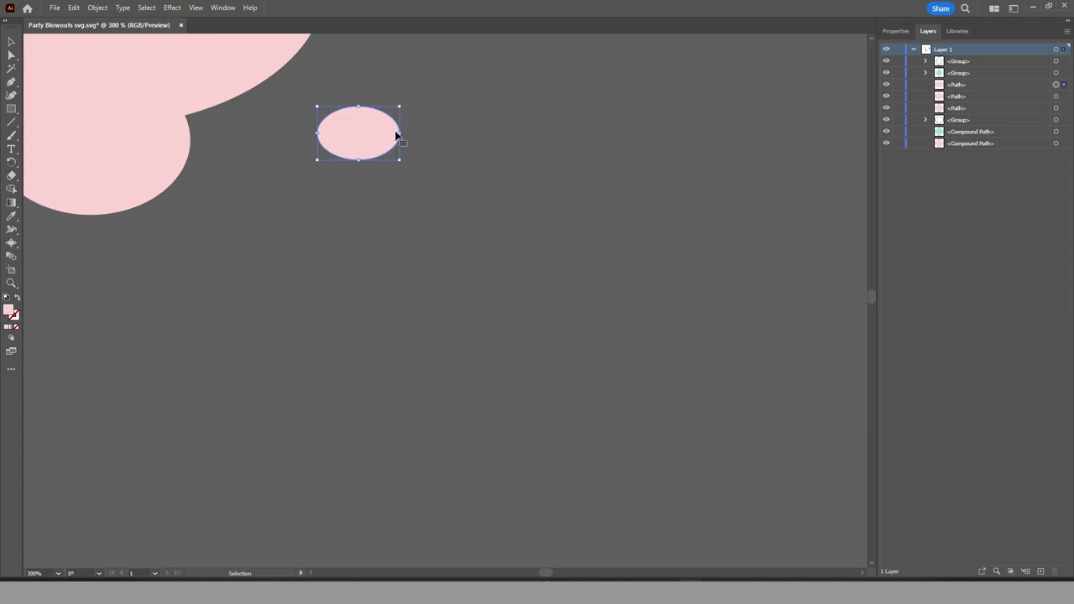
mouse_move(402, 133)
left_mouse_down()
mouse_move(366, 131)
mouse_move(341, 154)
left_mouse_up()
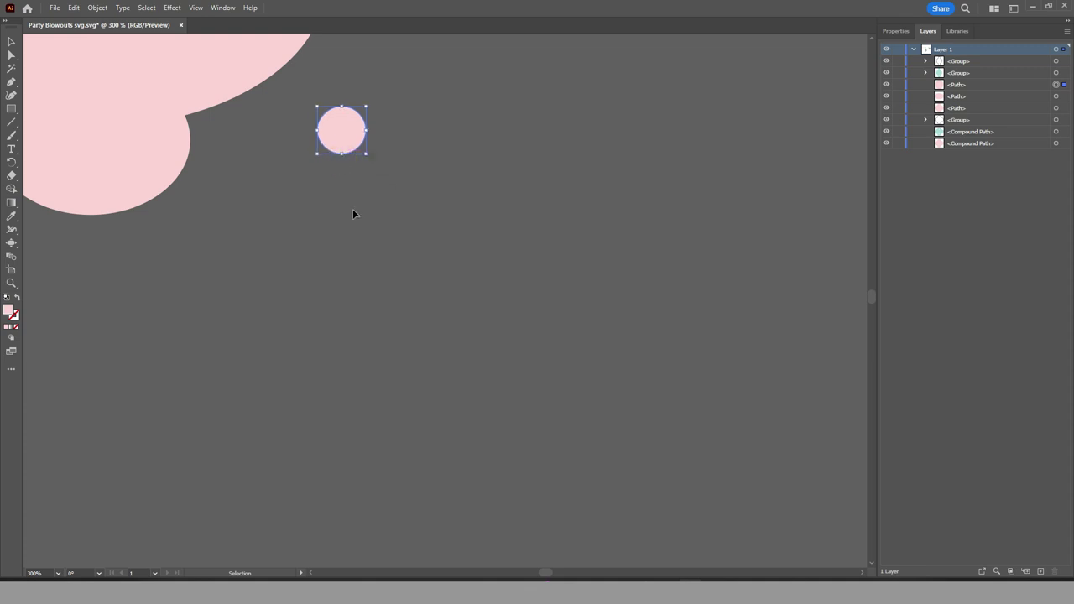
Copy and paste the small circle to make a second one
left_click(353, 216)
right_click(353, 130)
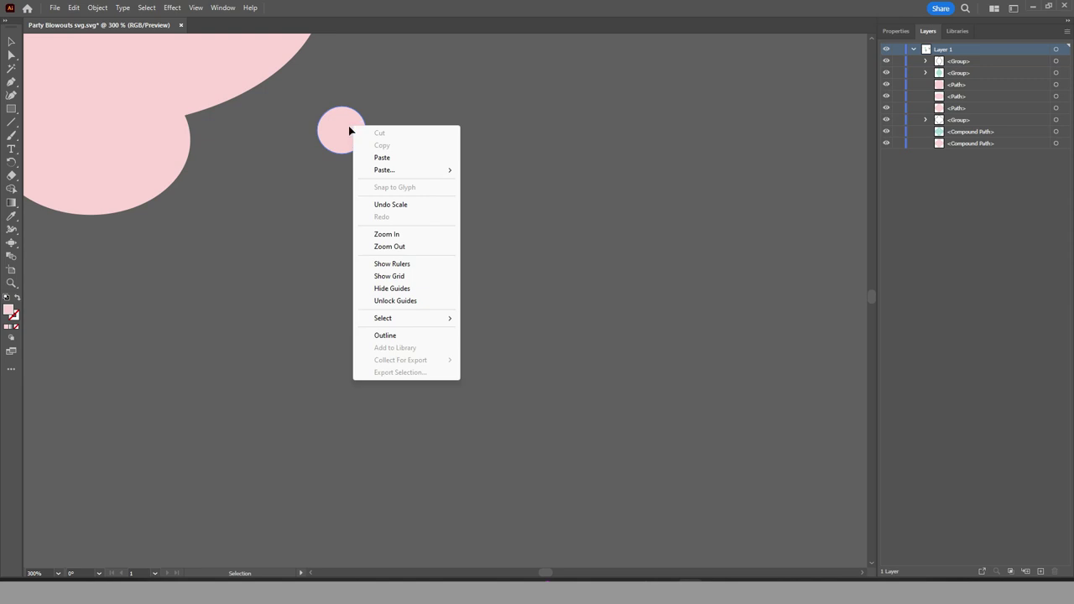
left_click(350, 130)
right_click(348, 127)
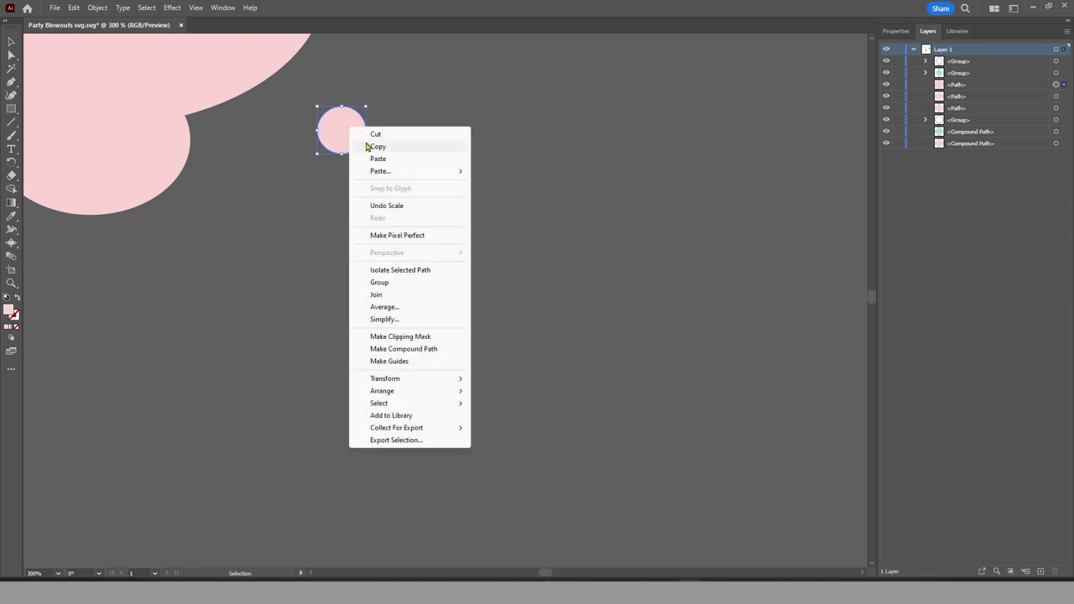
left_click(369, 146)
left_click(420, 139)
right_click(422, 140)
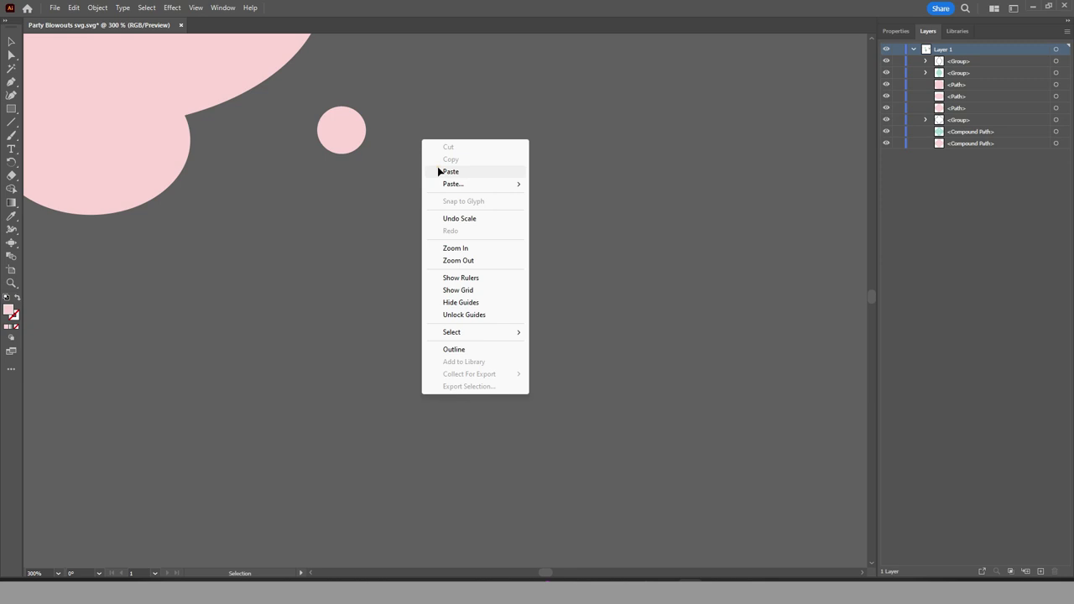
left_click(438, 171)
left_click_drag(447, 309, 420, 147)
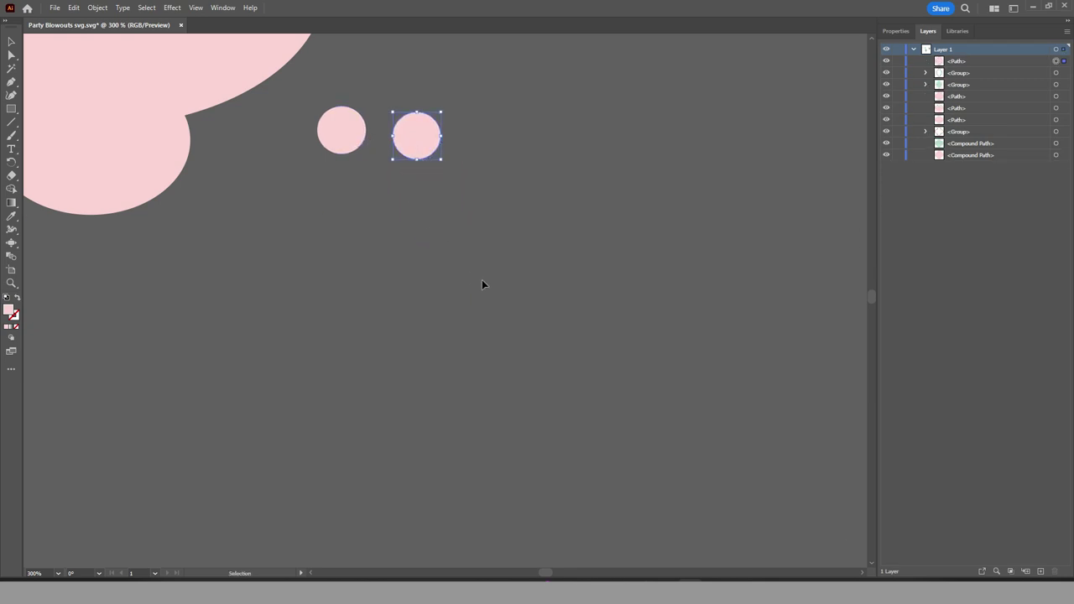
Place the circles on the tag's lobes and make a compound path to punch two holes
scroll(479, 239, "down", 3)
left_click_drag(447, 190, 349, 188)
left_click_drag(459, 193, 352, 95)
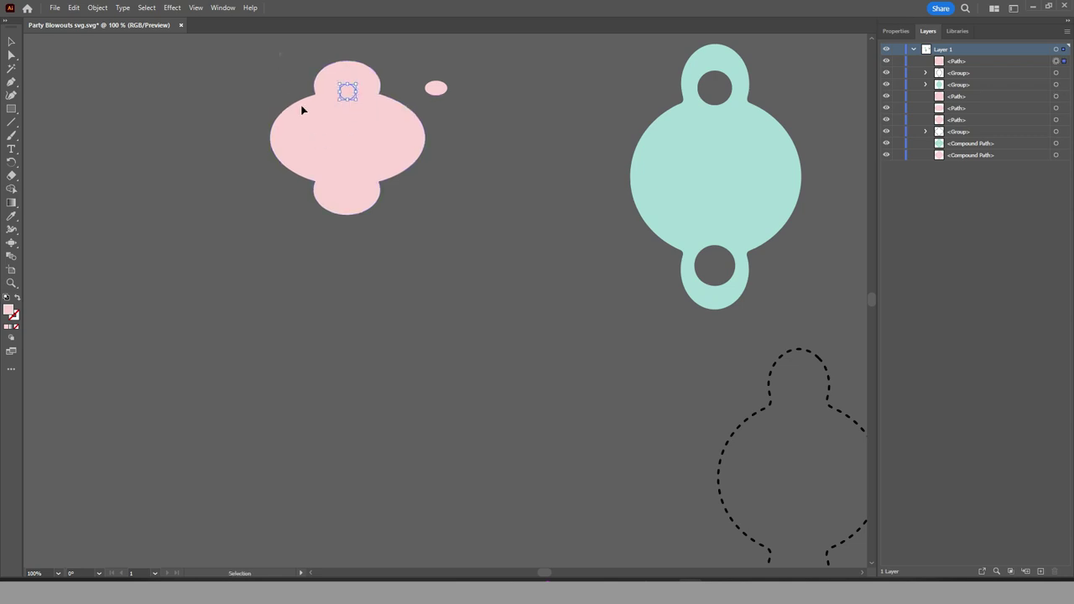
left_click_drag(280, 54, 414, 235)
right_click(354, 137)
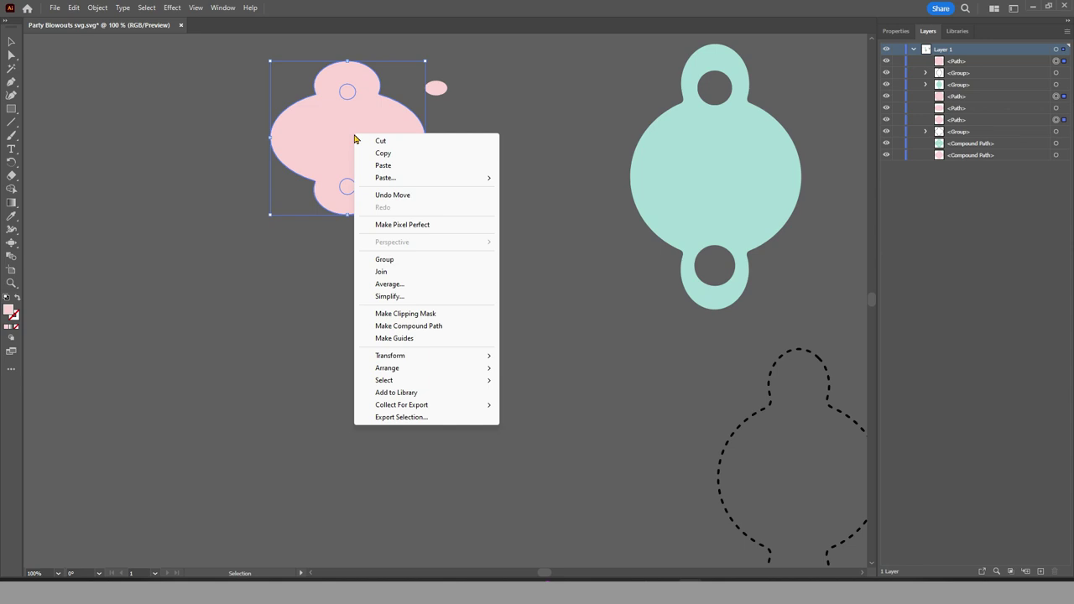
left_click(402, 327)
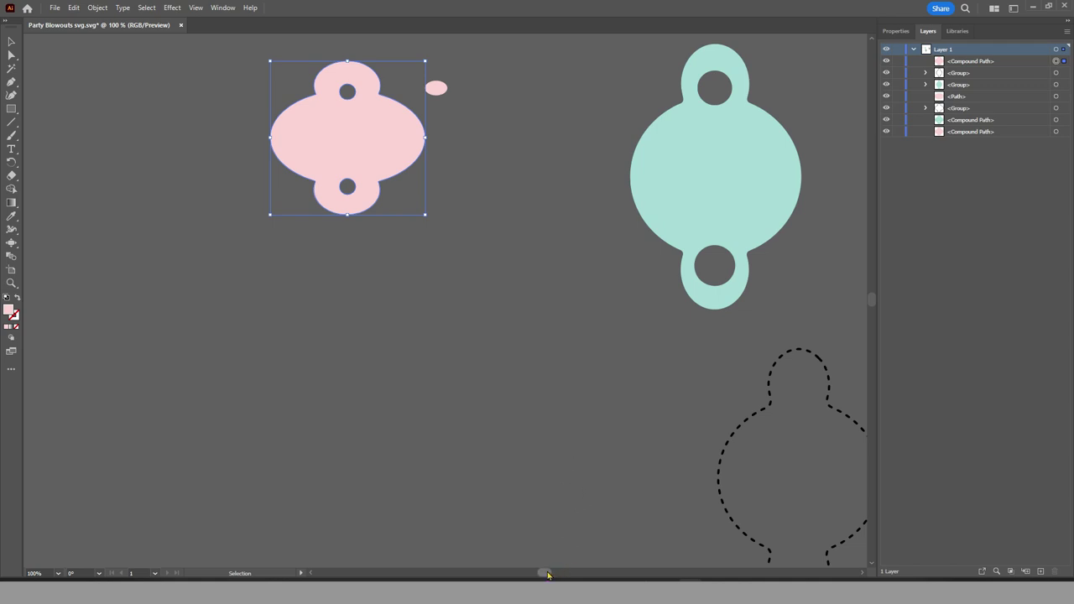
left_click_drag(547, 574, 585, 575)
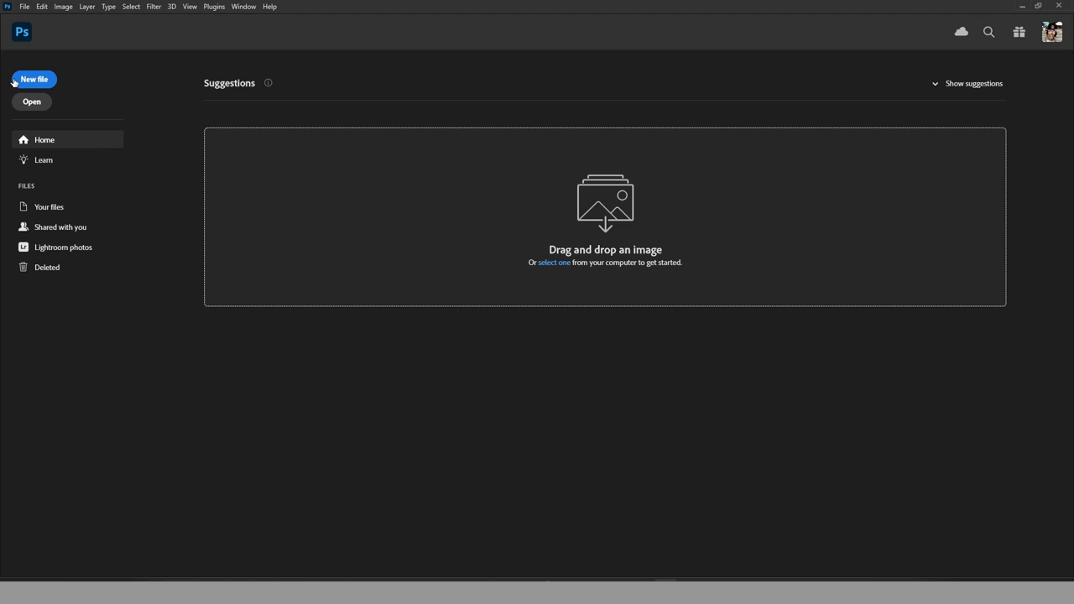
Create a new 8.5 x 11 inch, 300 ppi document from the letter preset
left_click(32, 85)
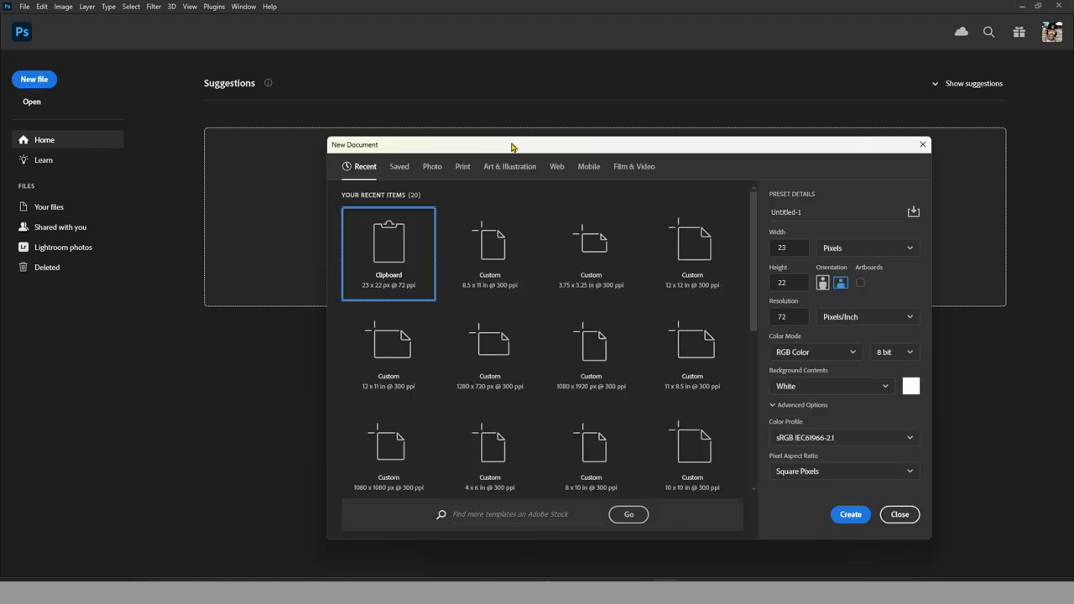
left_click(485, 257)
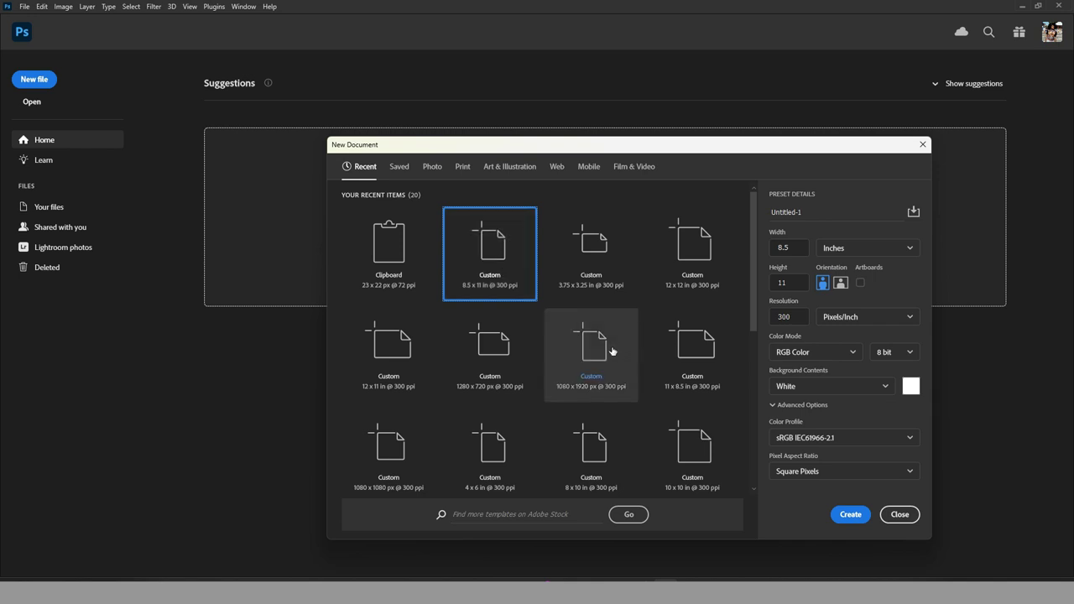
left_click(847, 517)
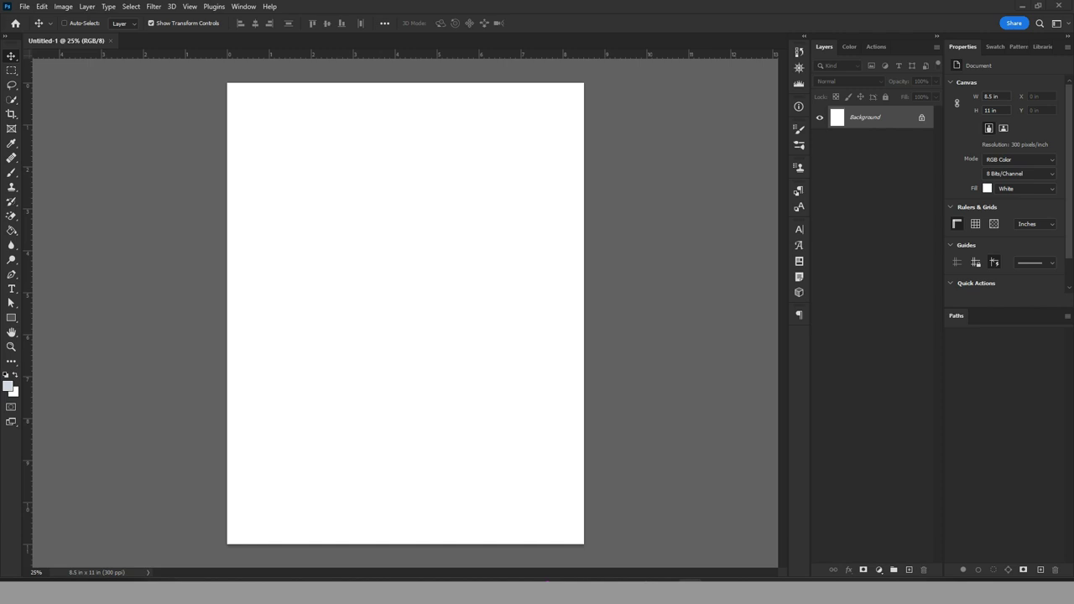
Place the pink, teal and dashed-outline shapes from Illustrator onto the page
left_click_drag(511, 224, 330, 161)
key("Return")
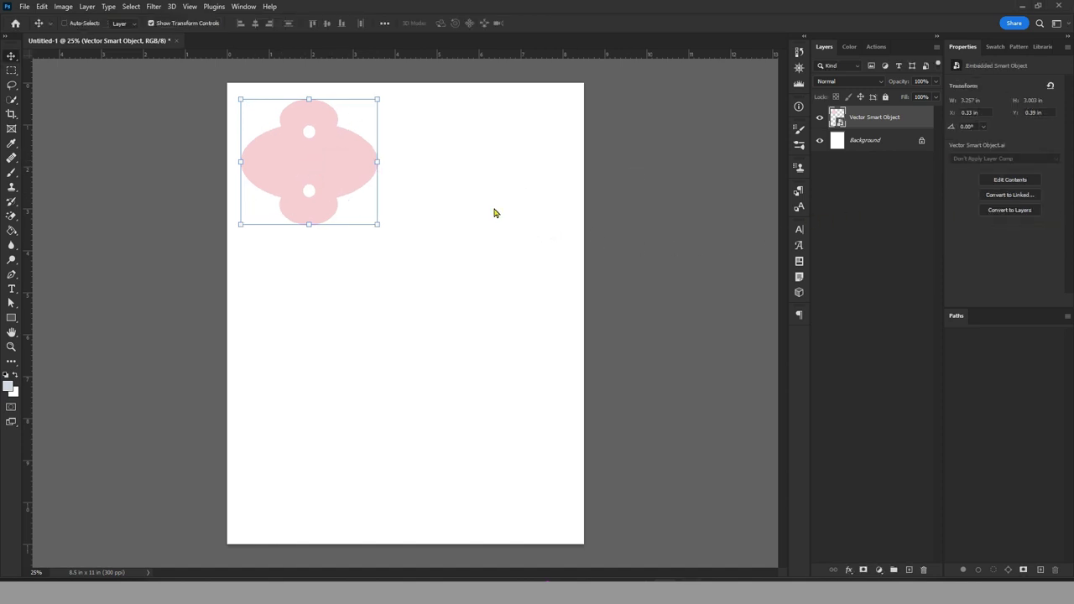
left_click_drag(494, 211, 463, 169)
key("Return")
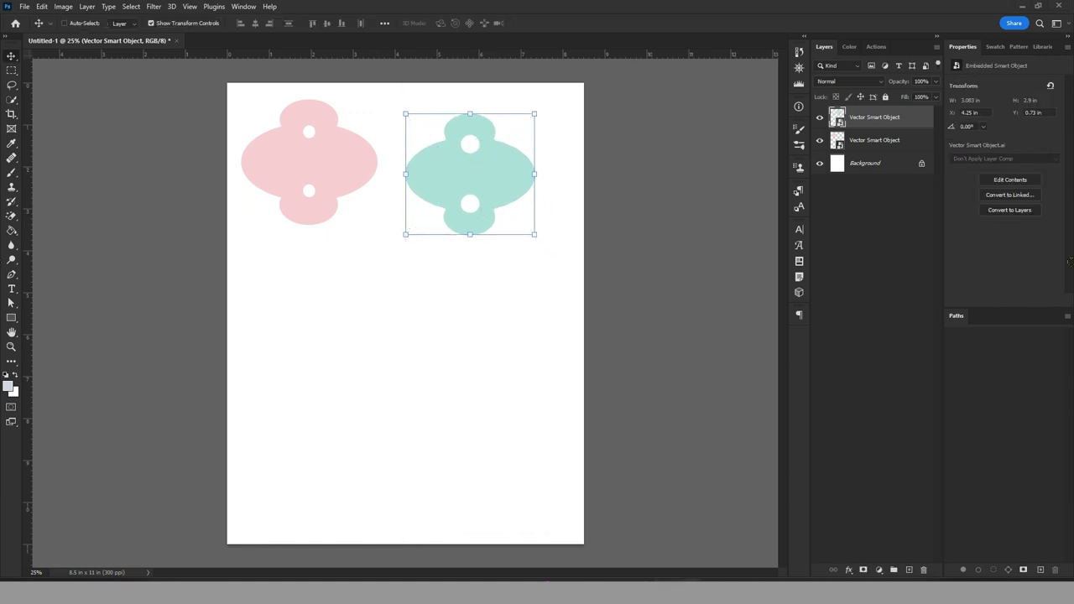
left_click_drag(597, 294, 428, 311)
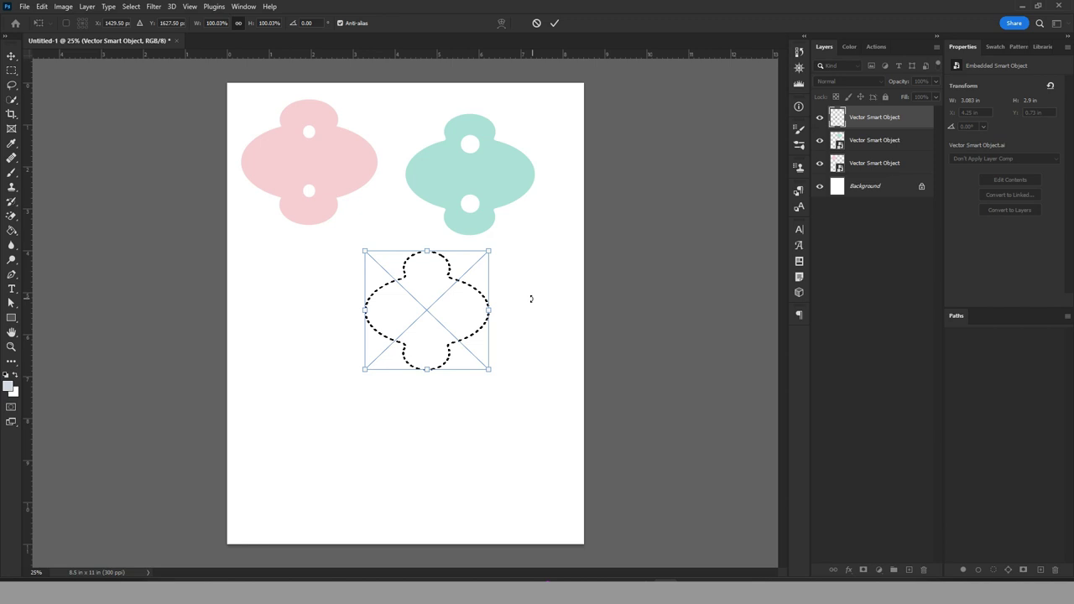
key("Return")
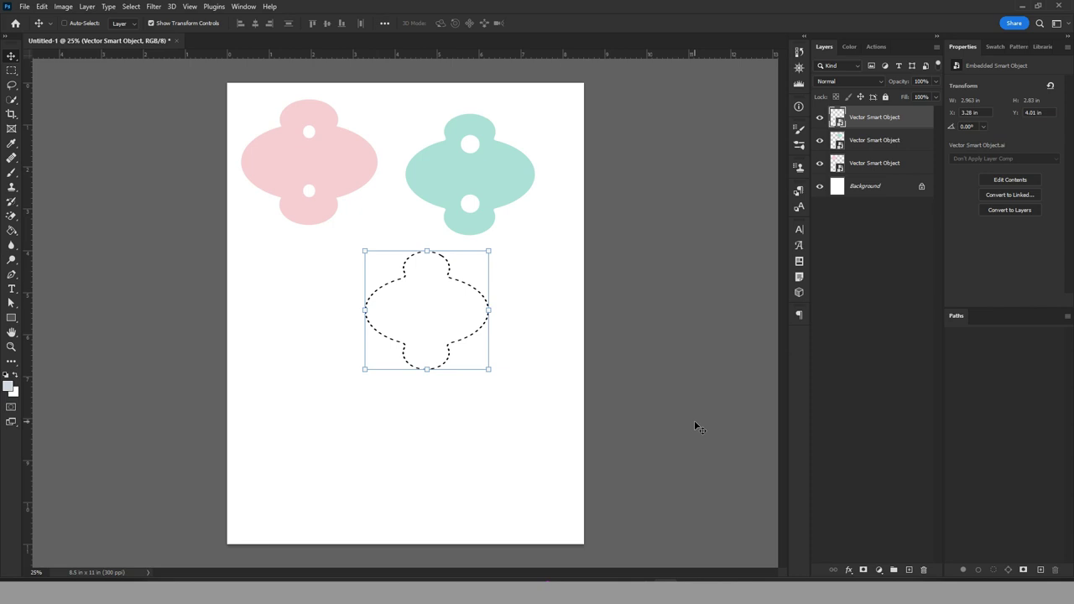
Arrange the layers with the dashed outline top-right and the teal shape lower centre
left_click(470, 202)
left_click(865, 137)
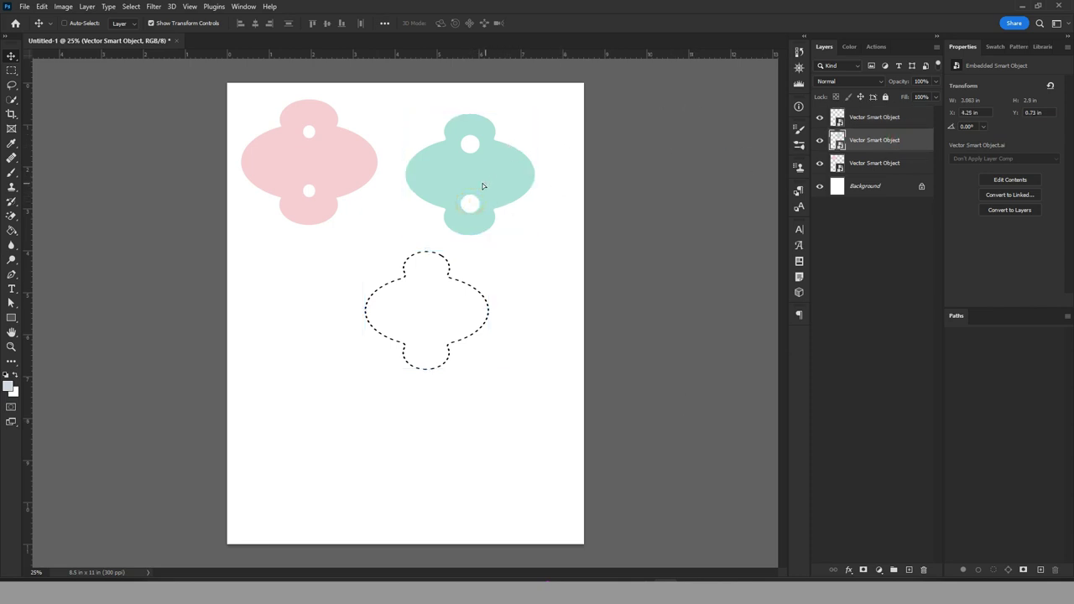
mouse_move(484, 185)
left_mouse_down()
mouse_move(319, 179)
mouse_move(323, 171)
left_mouse_up()
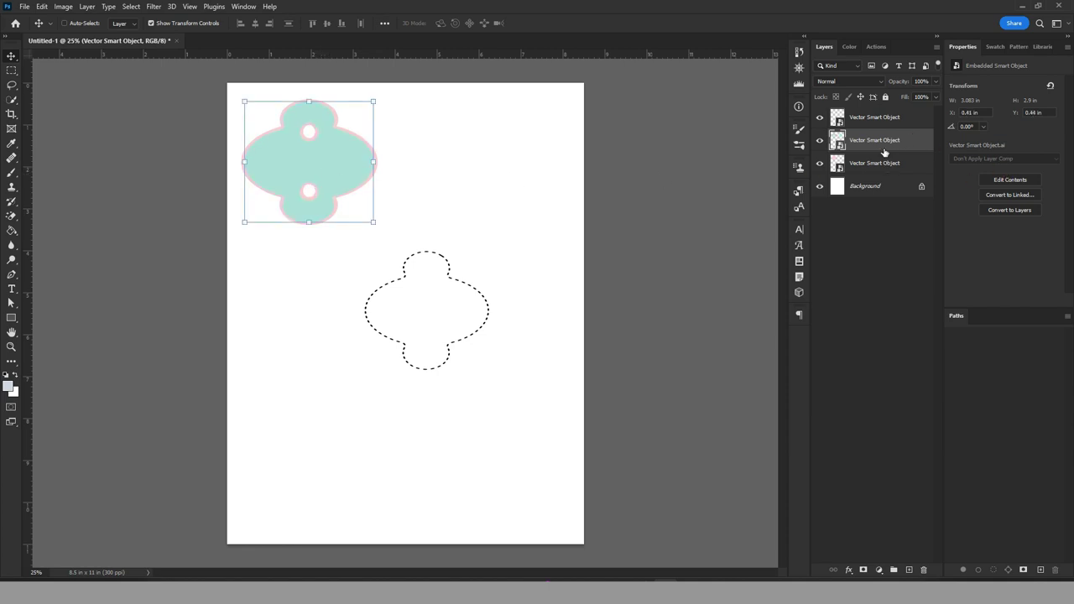
left_click(877, 118)
mouse_move(460, 283)
left_mouse_down()
mouse_move(343, 139)
mouse_move(502, 149)
left_mouse_up()
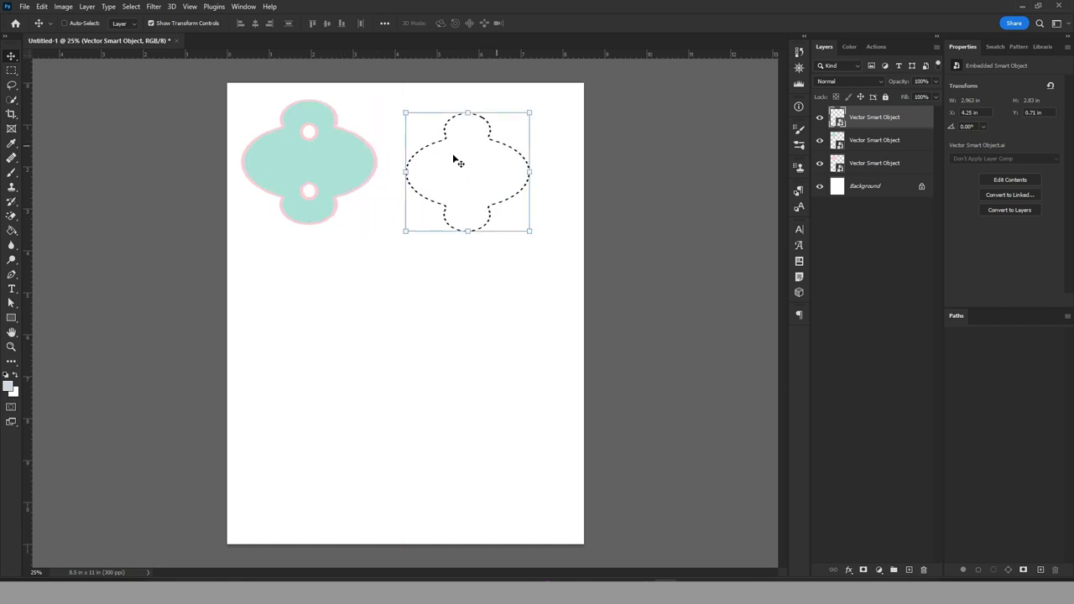
left_click(864, 140)
left_click_drag(311, 151, 407, 288)
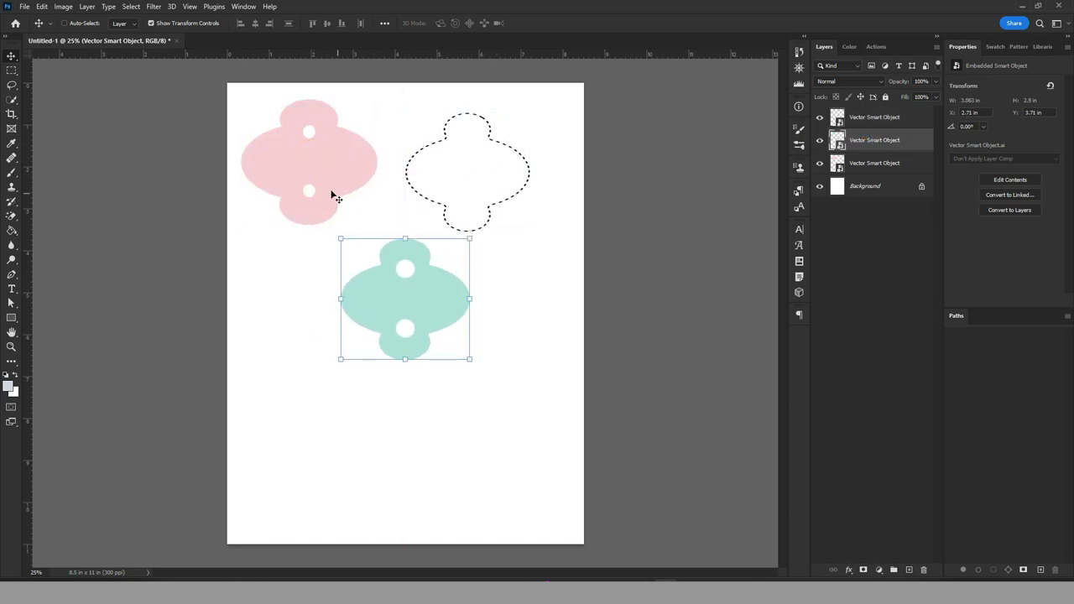
left_click(873, 163)
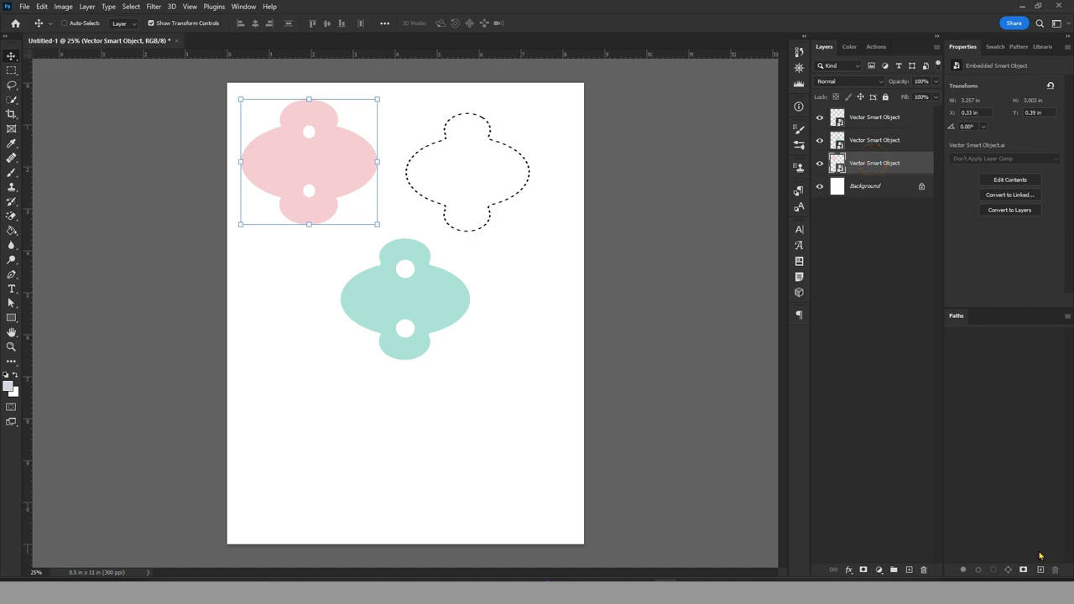
Add a Color Overlay to the pink tag, starting from red #ff0000
left_click(850, 571)
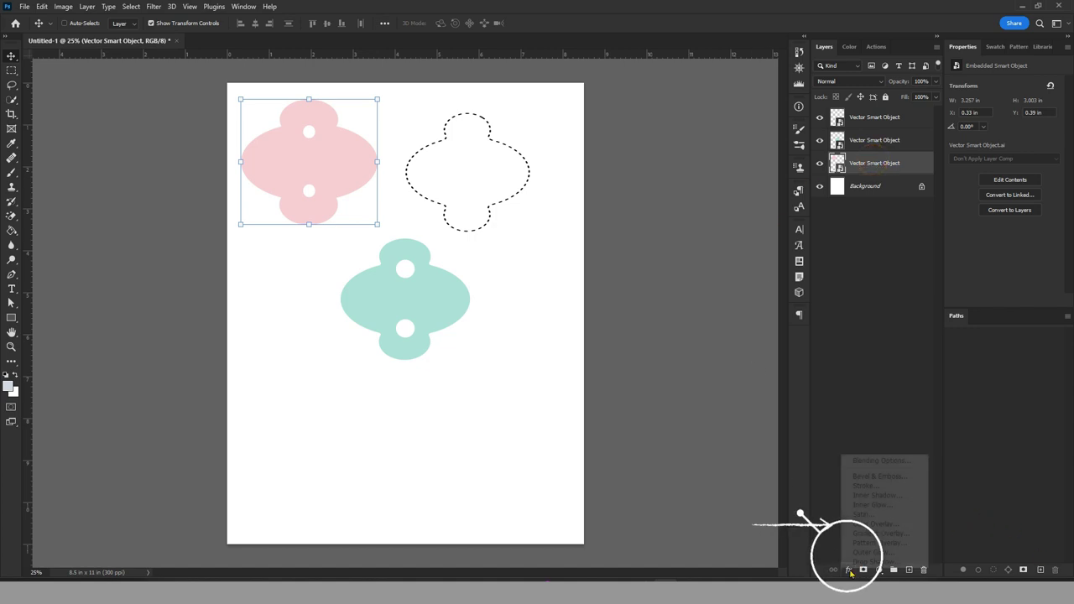
left_click(862, 523)
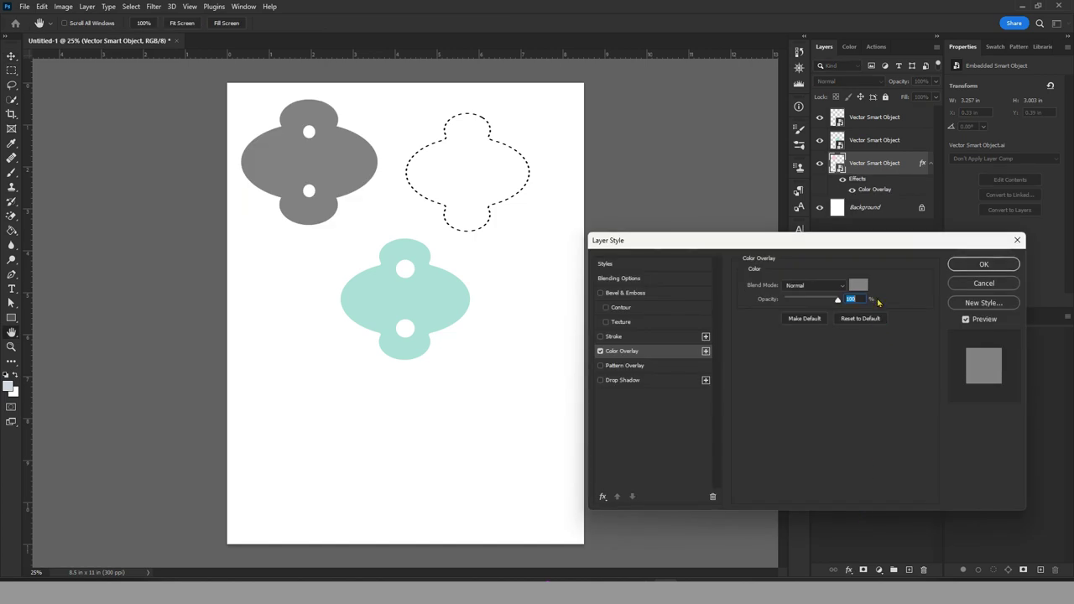
left_click(858, 286)
left_click(786, 294)
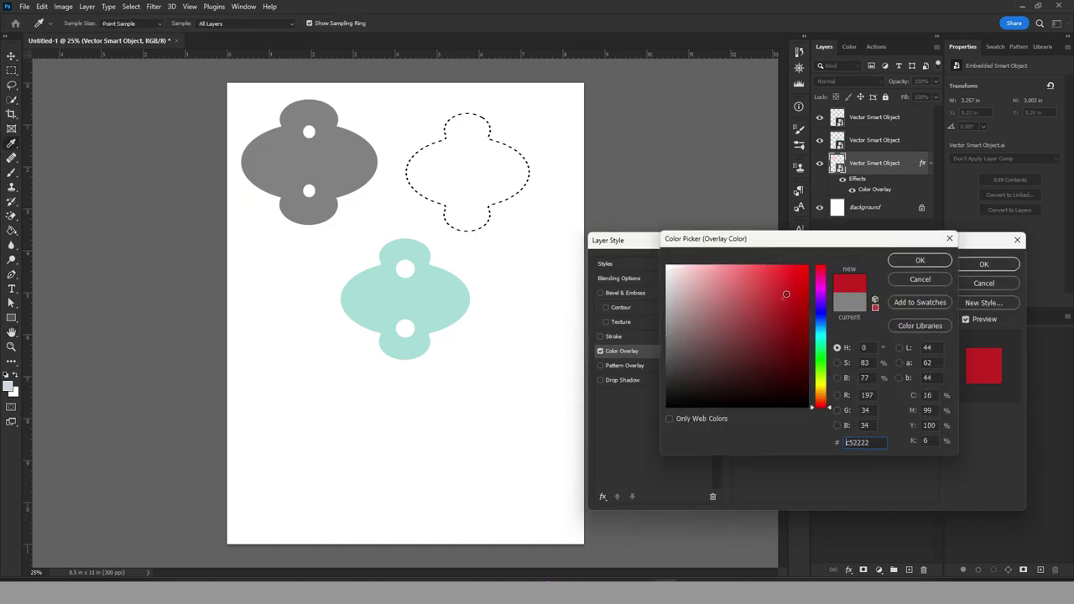
type("ff0000")
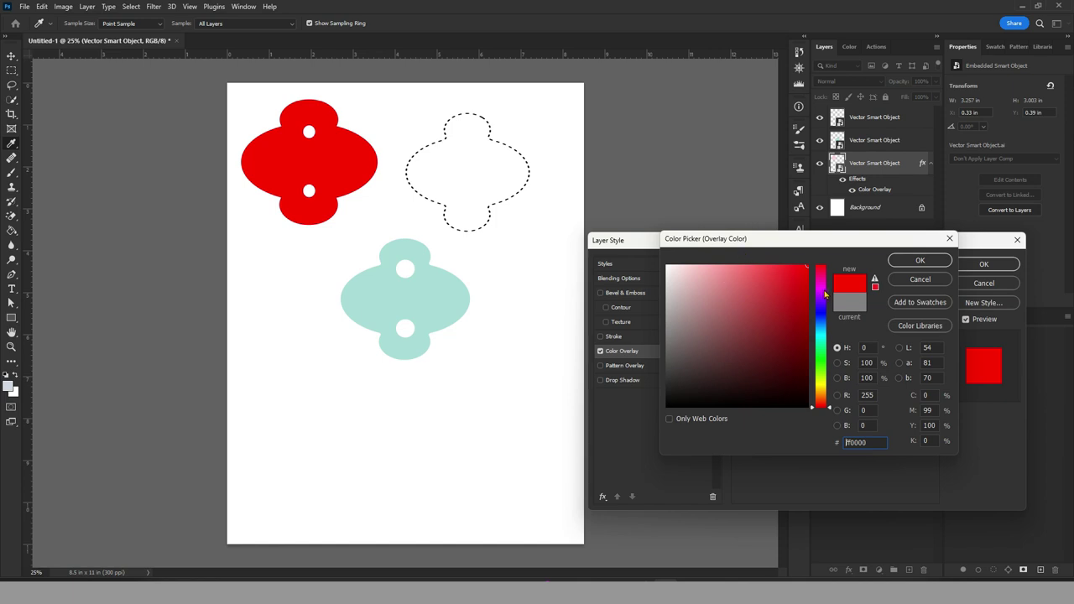
left_click(823, 285)
left_click_drag(822, 285, 823, 407)
mouse_move(763, 328)
left_mouse_down()
mouse_move(742, 266)
mouse_move(767, 287)
mouse_move(750, 267)
left_mouse_up()
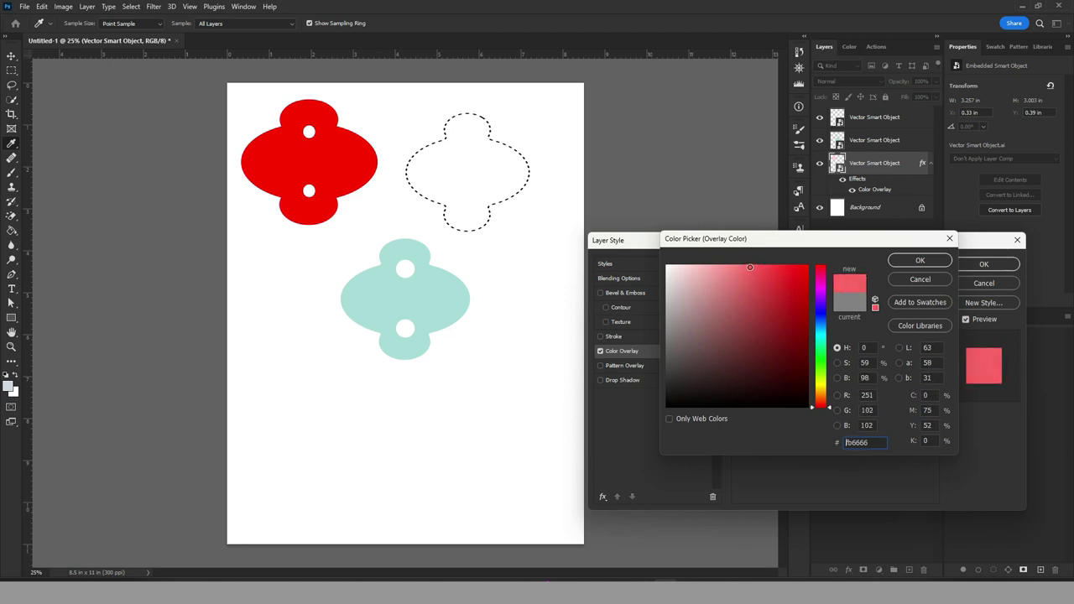
left_click(920, 261)
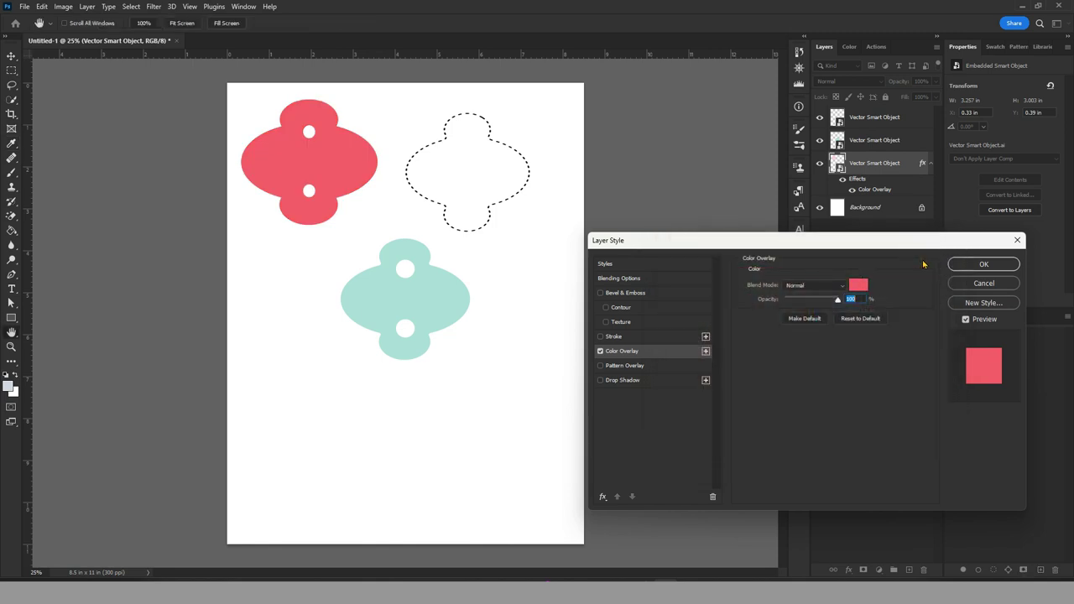
Change the overlay colour to a deep raspberry red and apply the effect
left_click(864, 288)
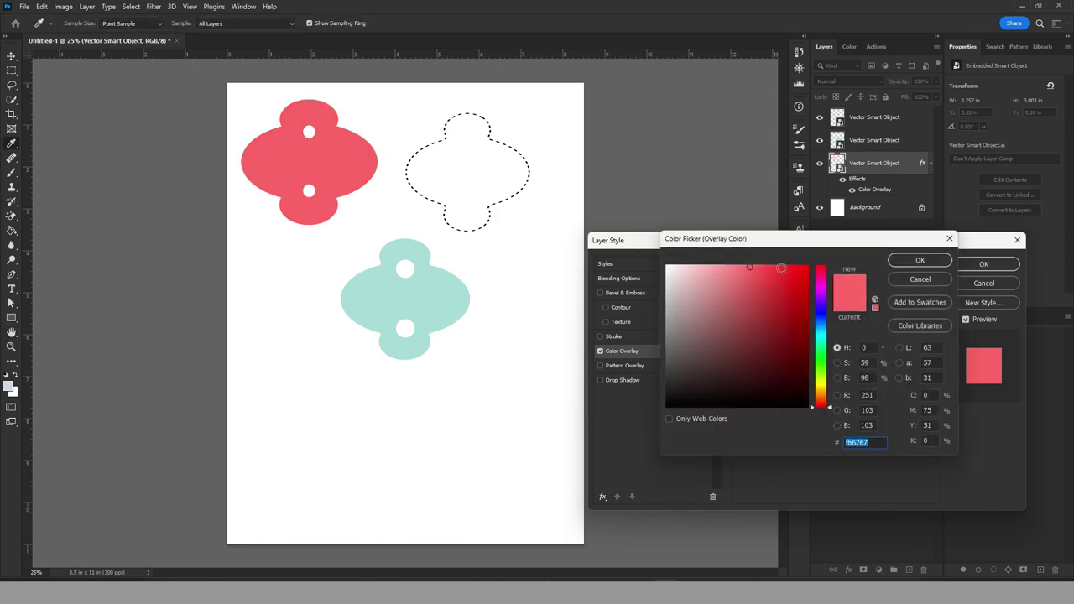
left_click_drag(763, 313, 742, 331)
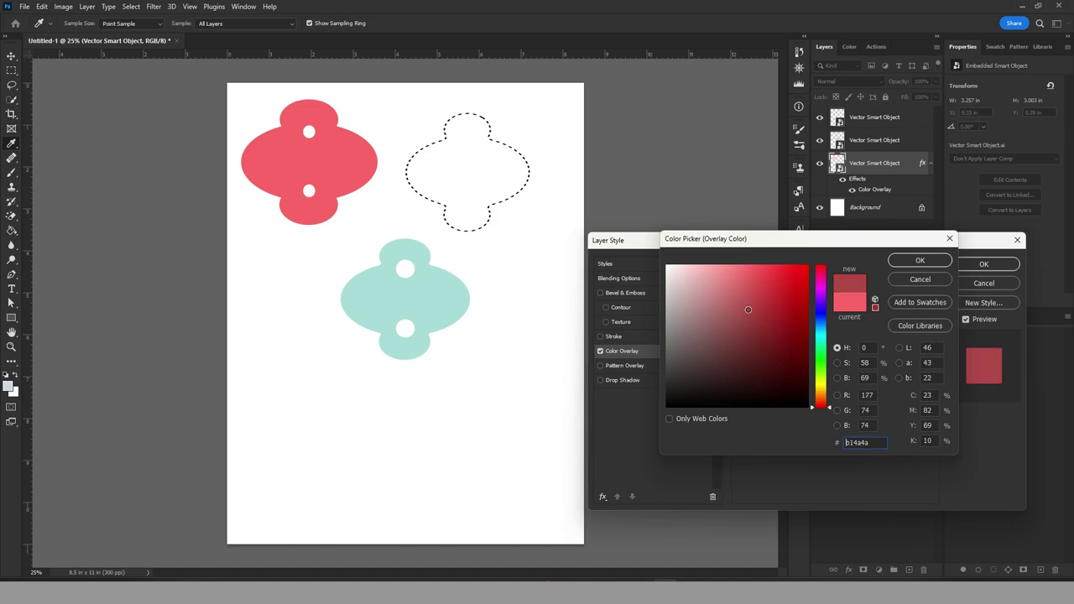
left_click(781, 313)
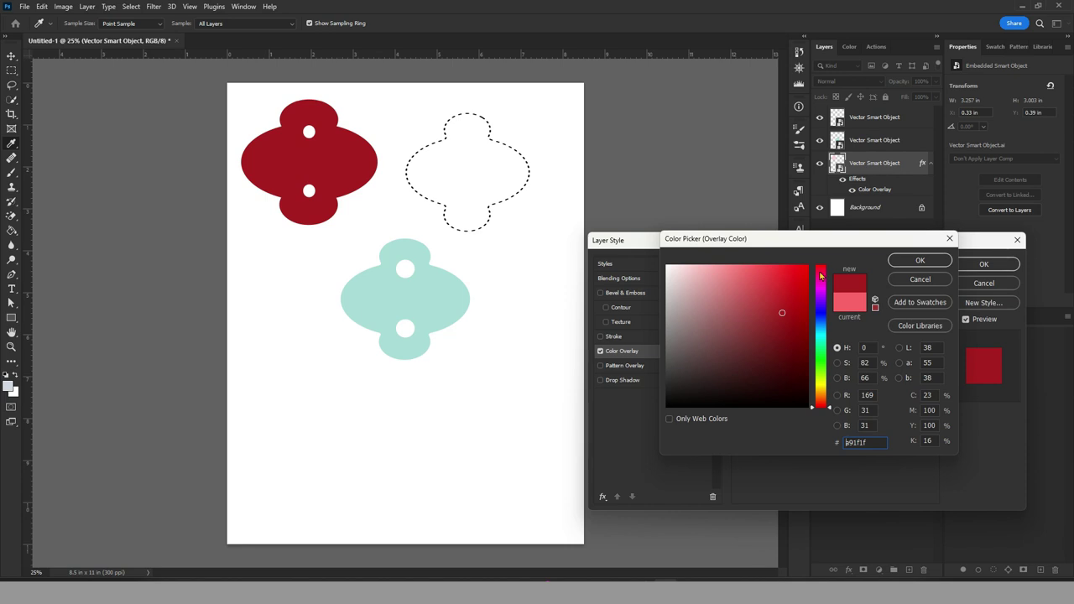
mouse_move(821, 274)
left_mouse_down()
mouse_move(823, 298)
mouse_move(824, 271)
left_mouse_up()
left_click(906, 261)
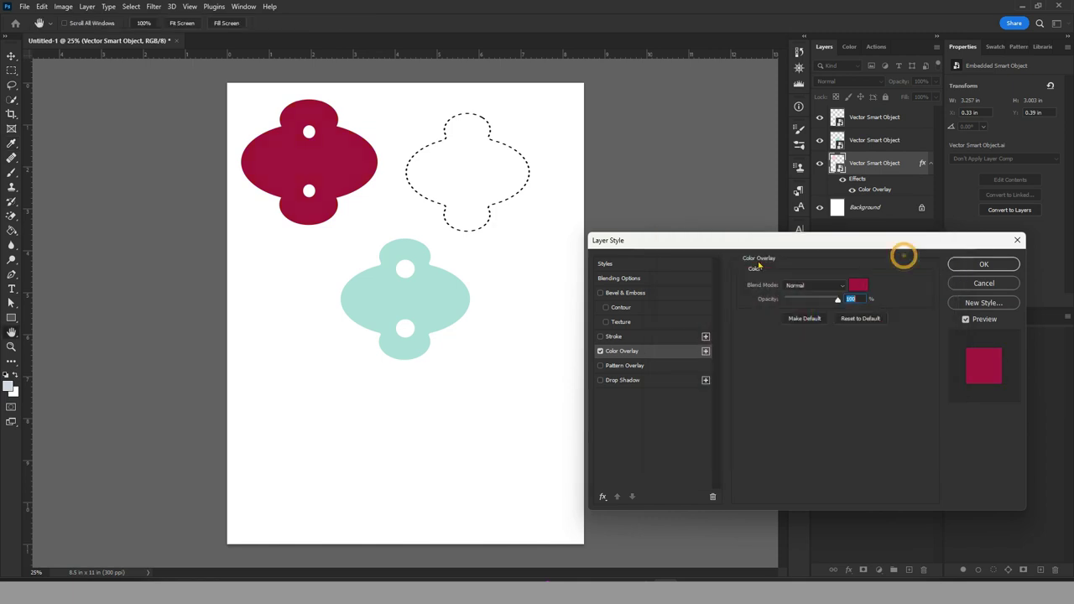
left_click(982, 264)
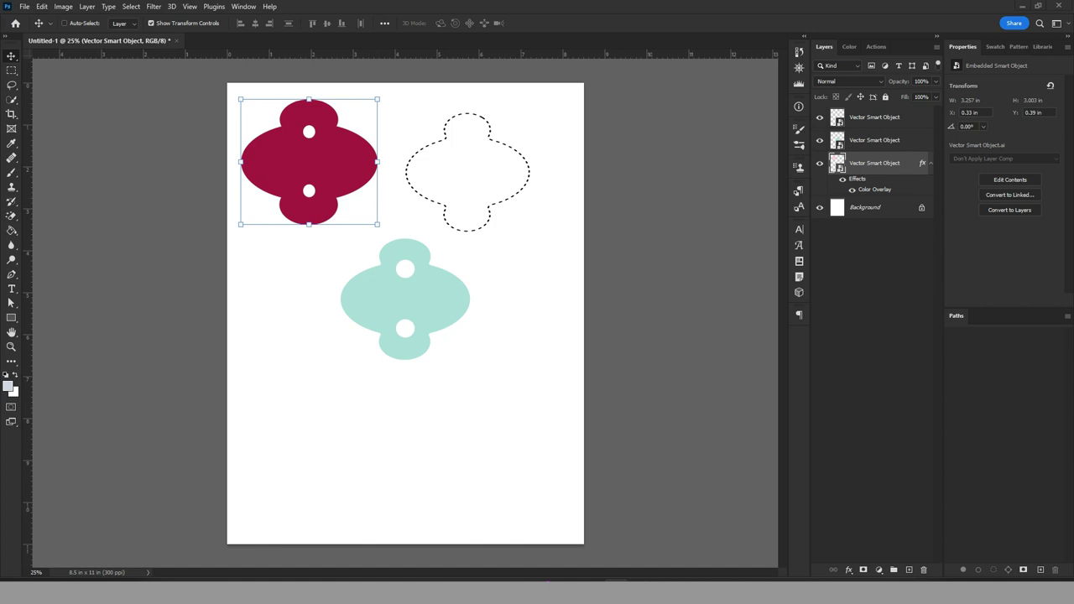
Preview Teddy bears 1–3 in the Love Teddy Bear folder, then open Teddy bears 3 in Photoshop
key("alt+Tab")
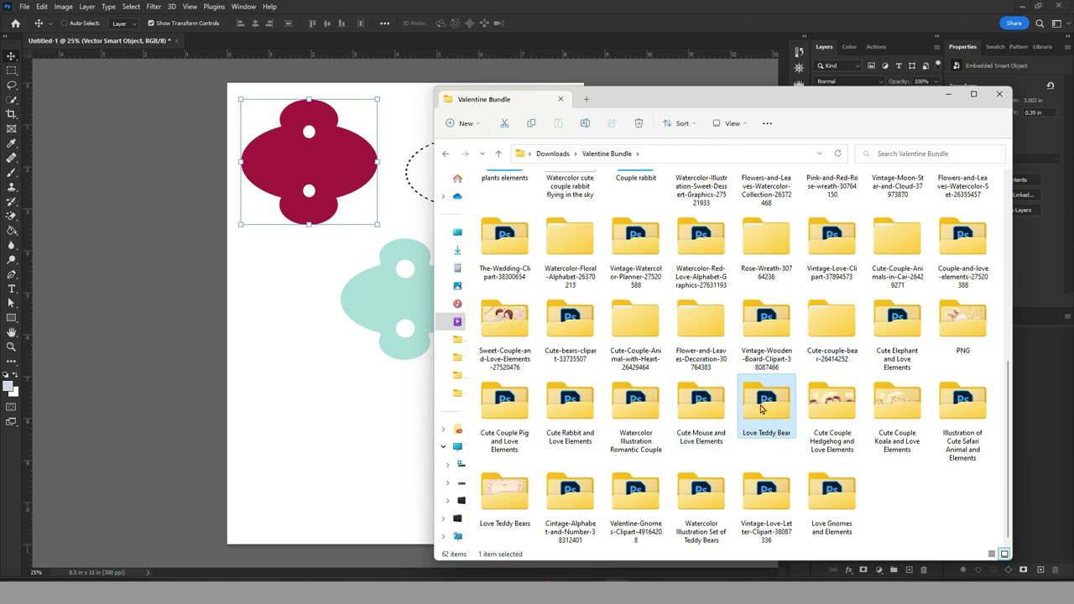
double_click(762, 408)
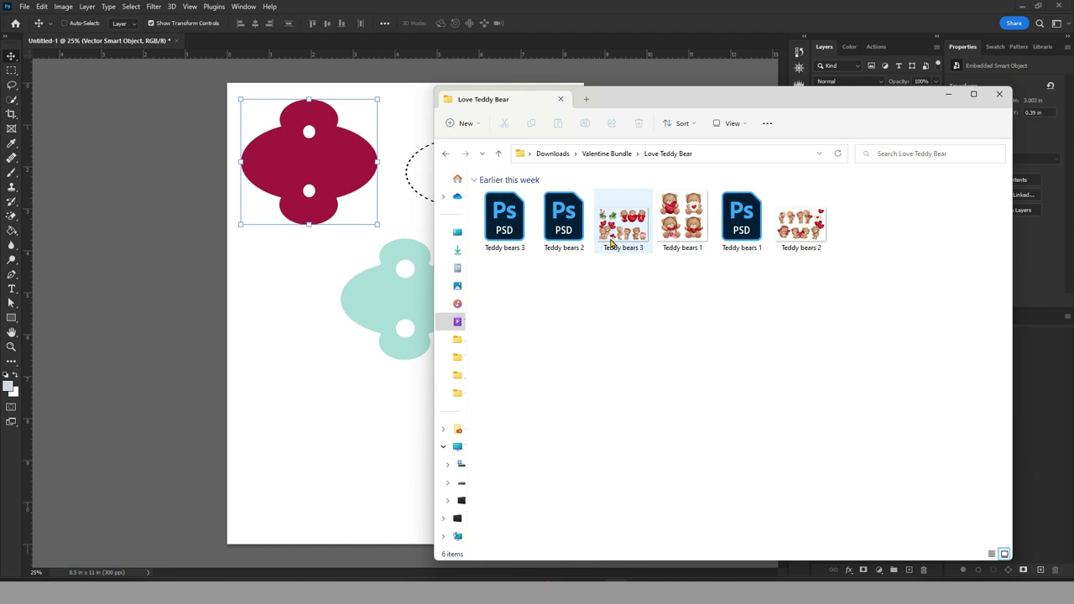
double_click(684, 239)
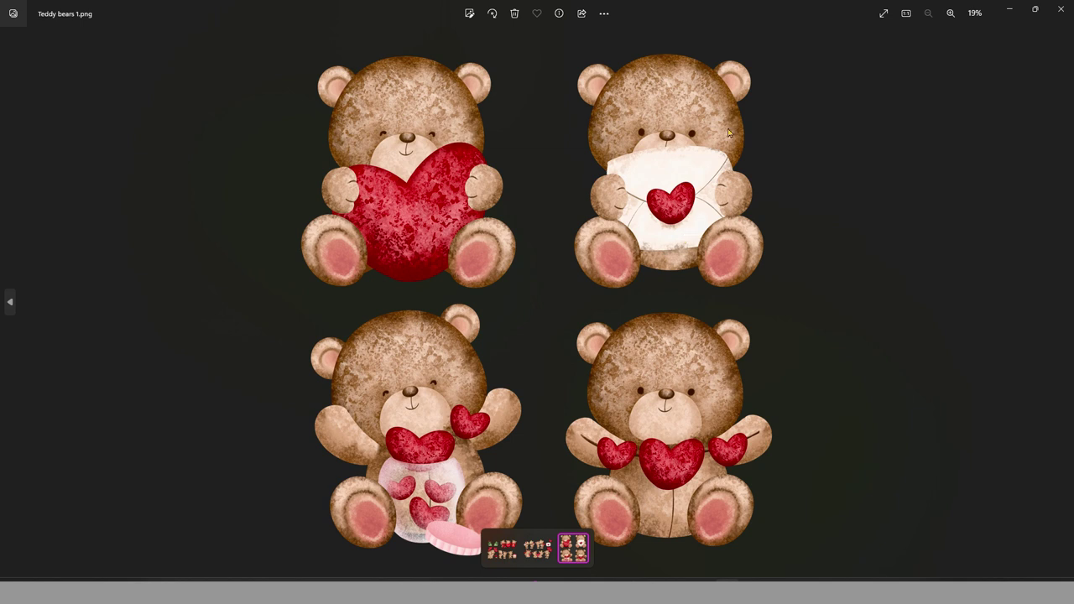
left_click(1062, 10)
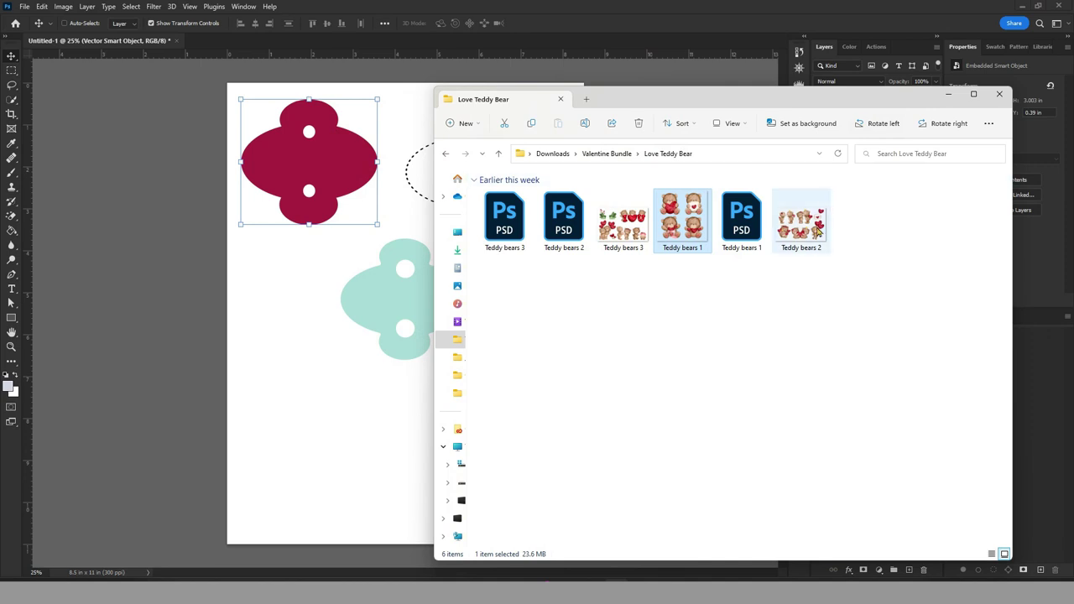
double_click(818, 232)
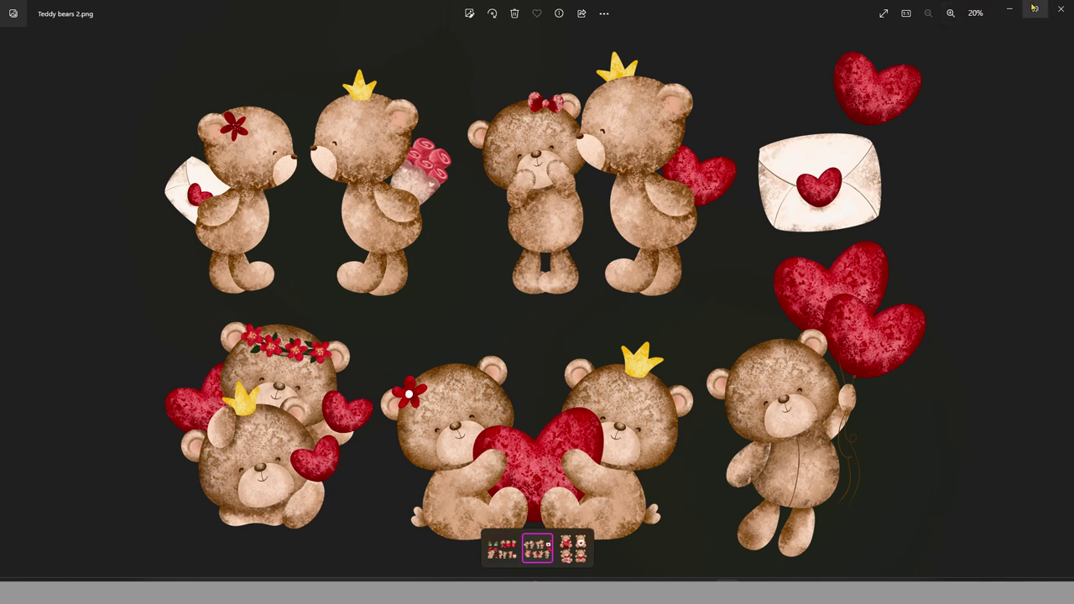
left_click(1060, 10)
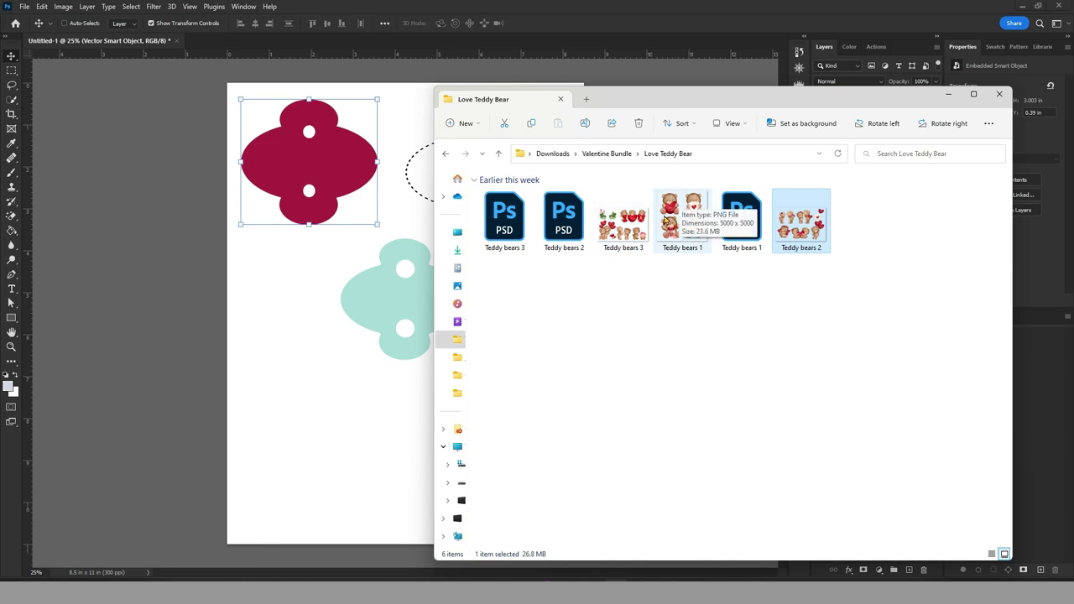
double_click(620, 228)
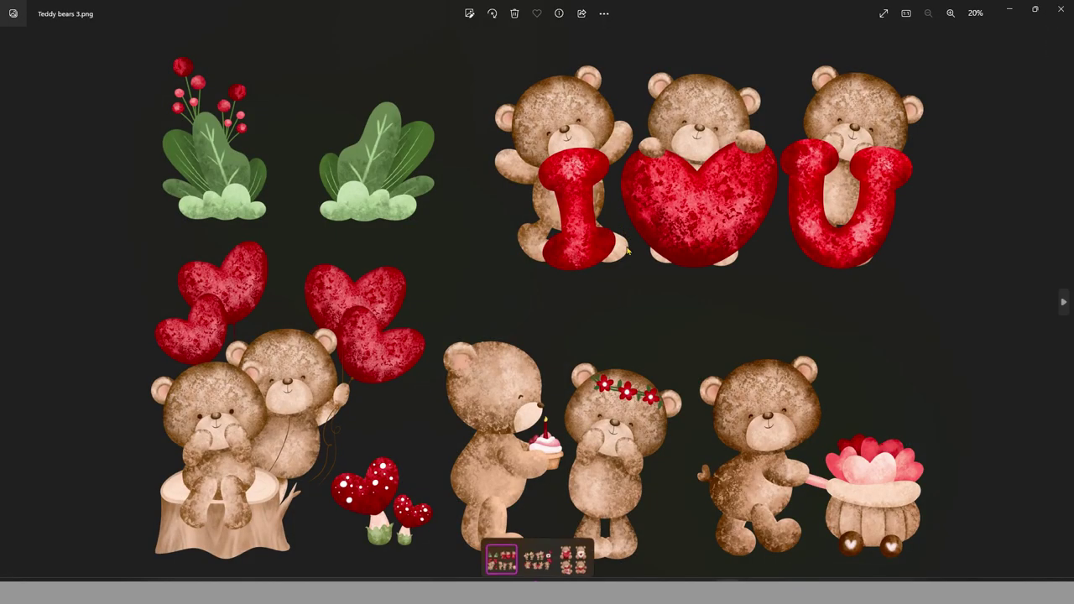
mouse_move(754, 472)
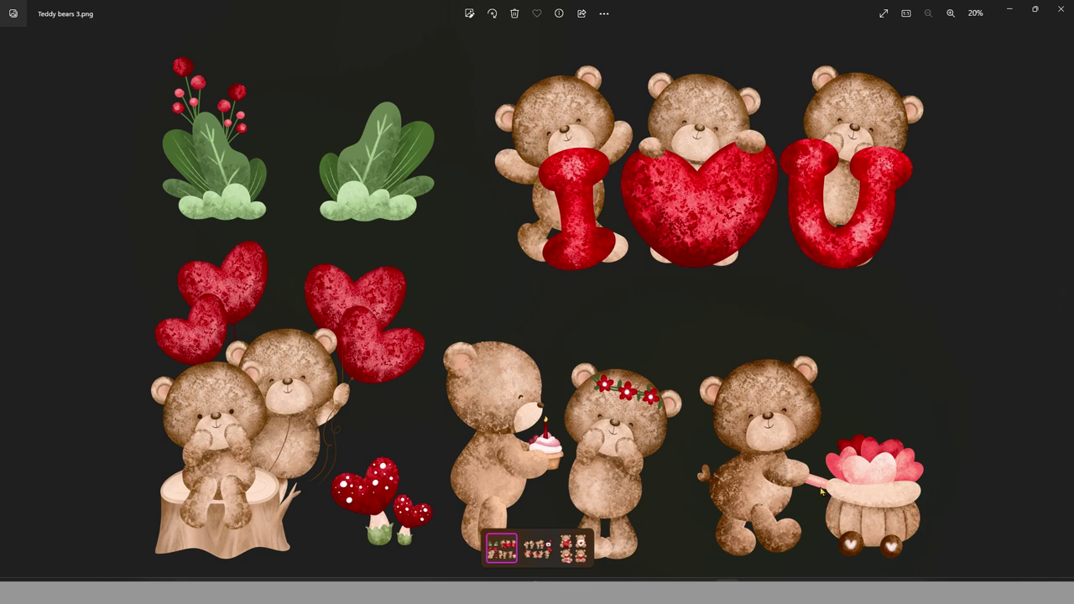
left_click(1061, 8)
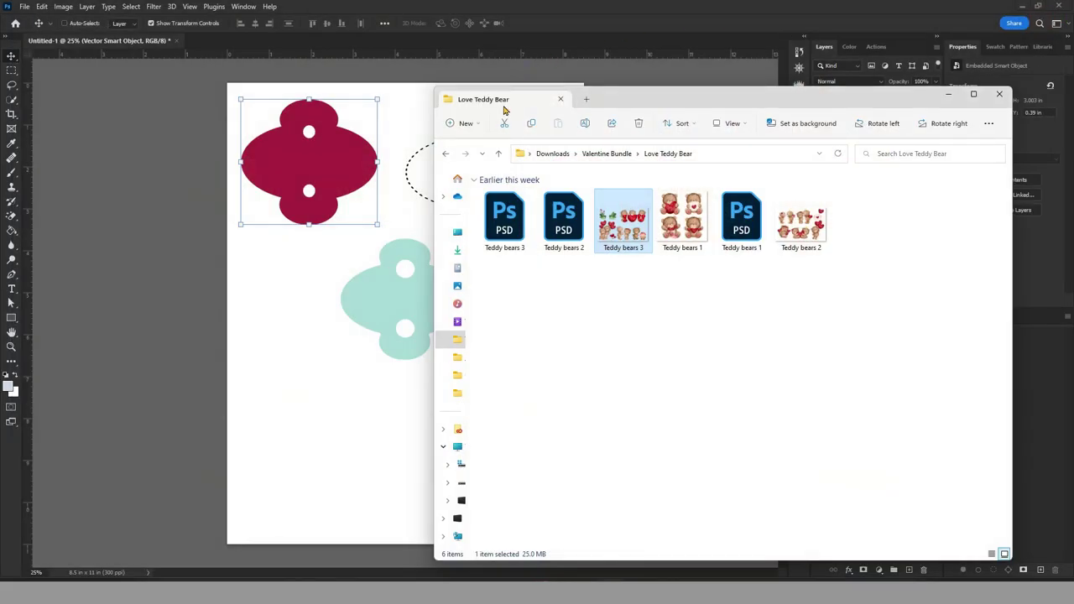
double_click(506, 220)
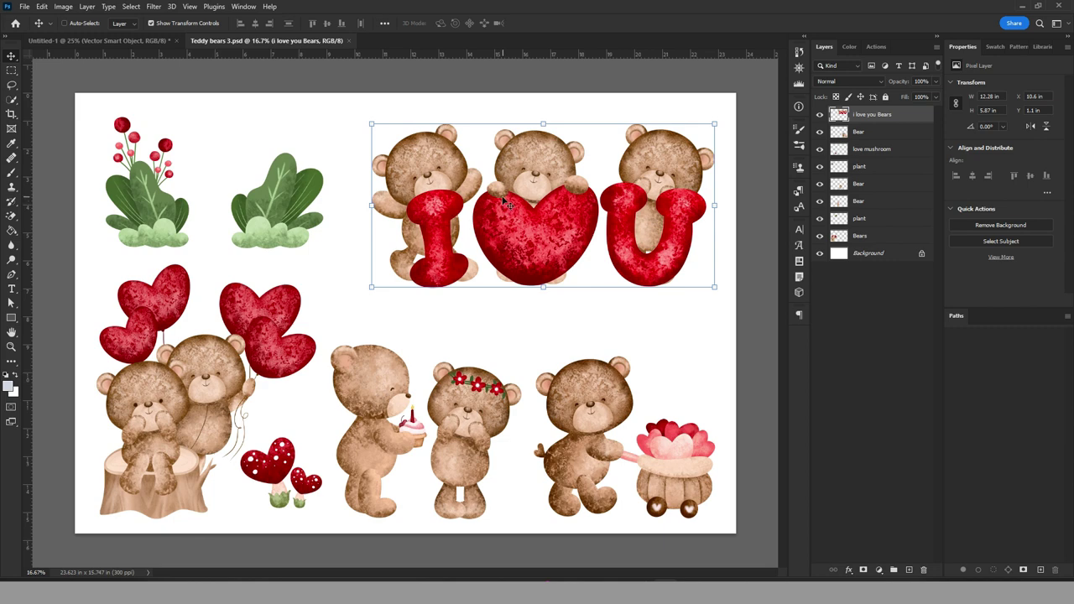
Drag the Bear layer with the heart cart from Teddy bears 3 into the tag document
key("ctrl+h")
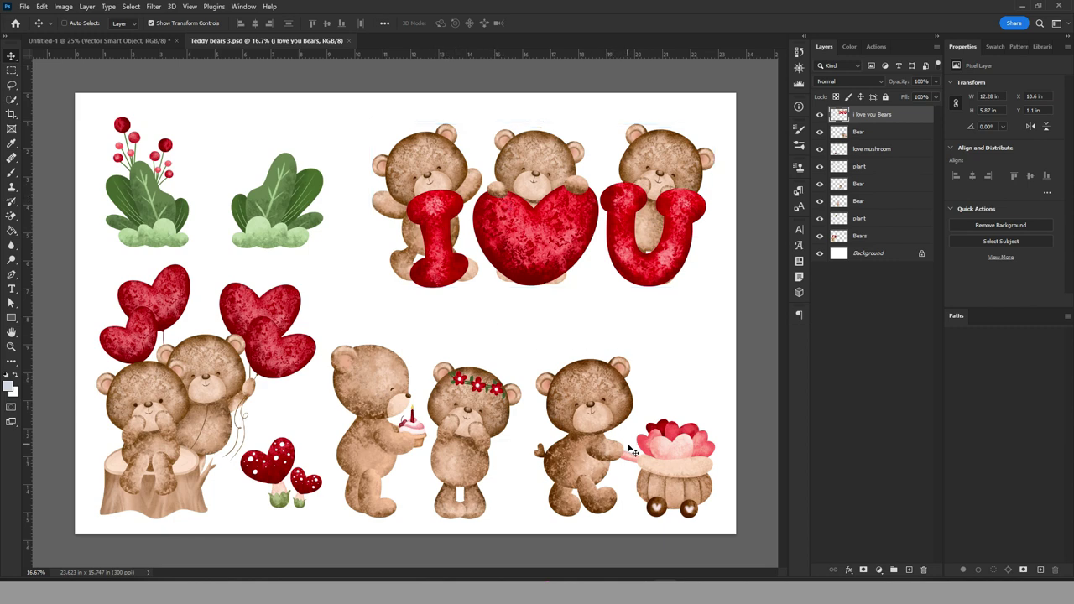
key("ctrl+h")
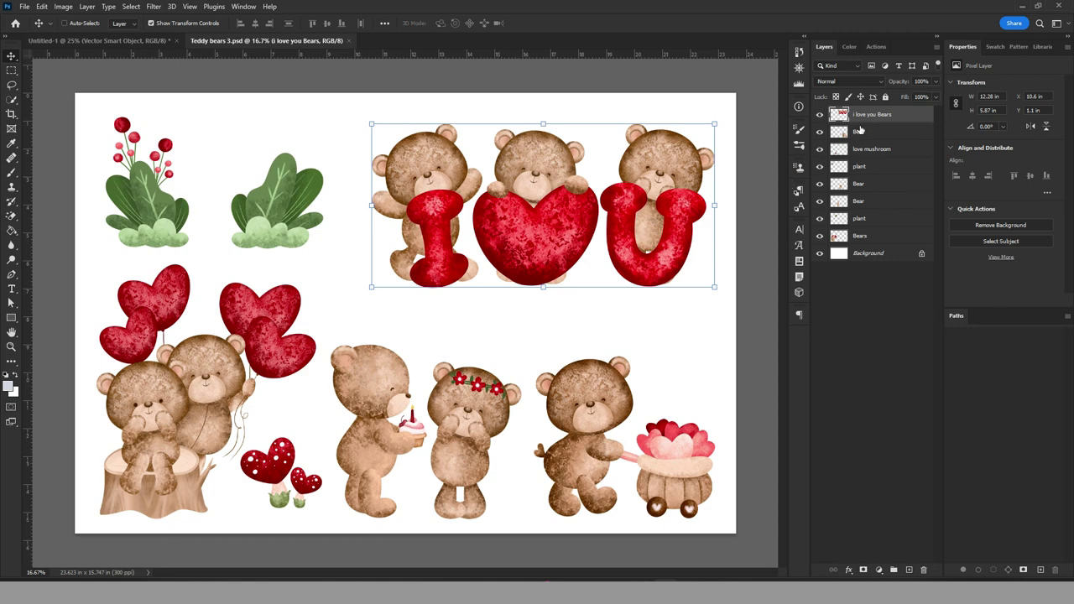
left_click(873, 137)
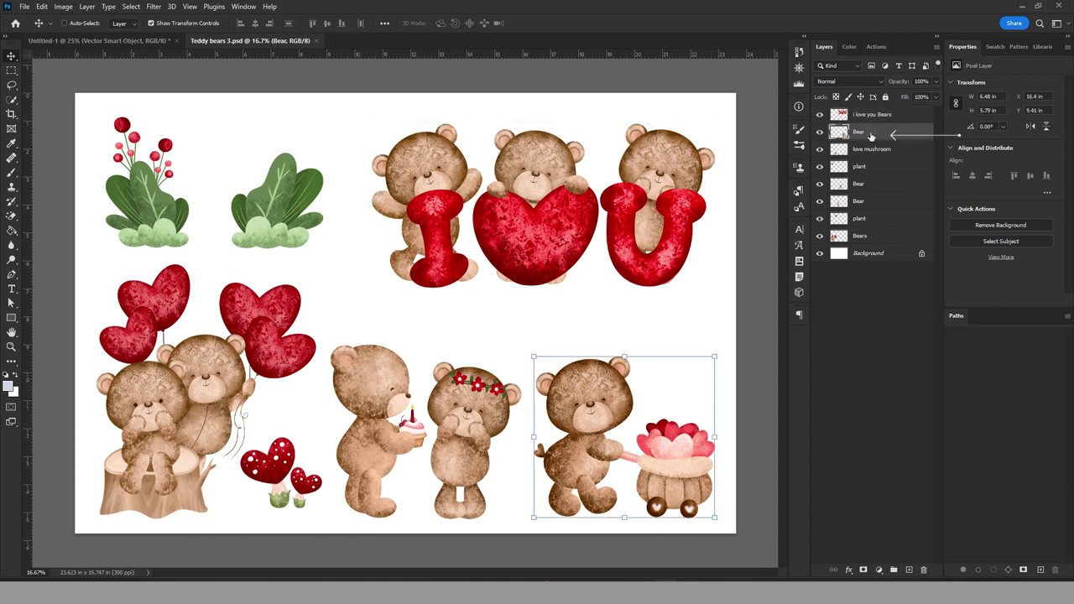
mouse_move(870, 132)
left_mouse_down()
mouse_move(382, 63)
mouse_move(424, 305)
left_mouse_up()
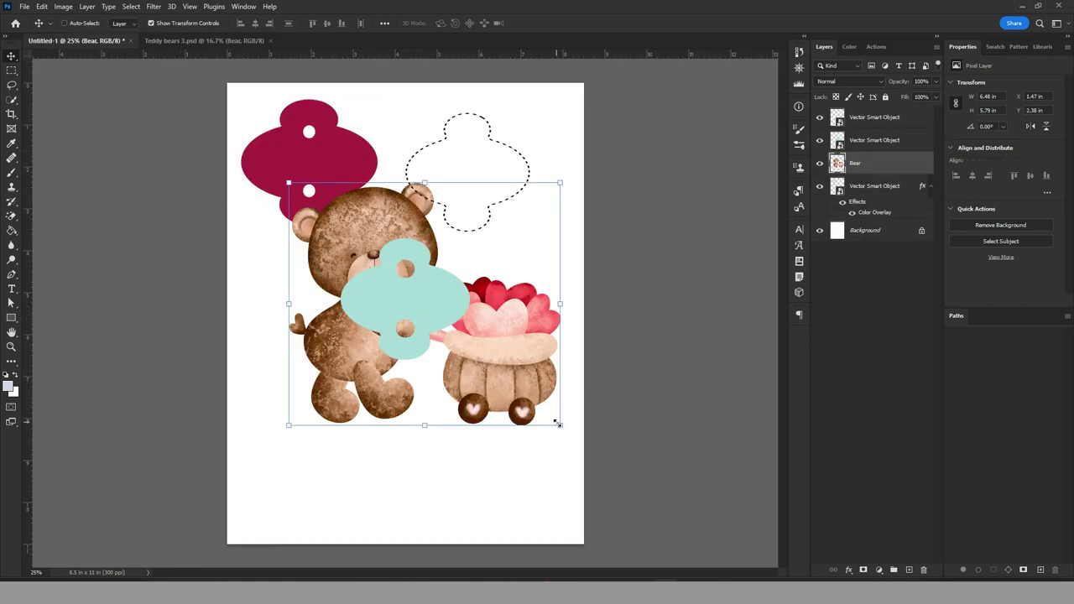
Scale the bear-and-cart down, stack it above all shapes, and set it on the tag's left side
mouse_move(558, 423)
left_mouse_down()
mouse_move(356, 256)
mouse_move(318, 250)
left_mouse_up()
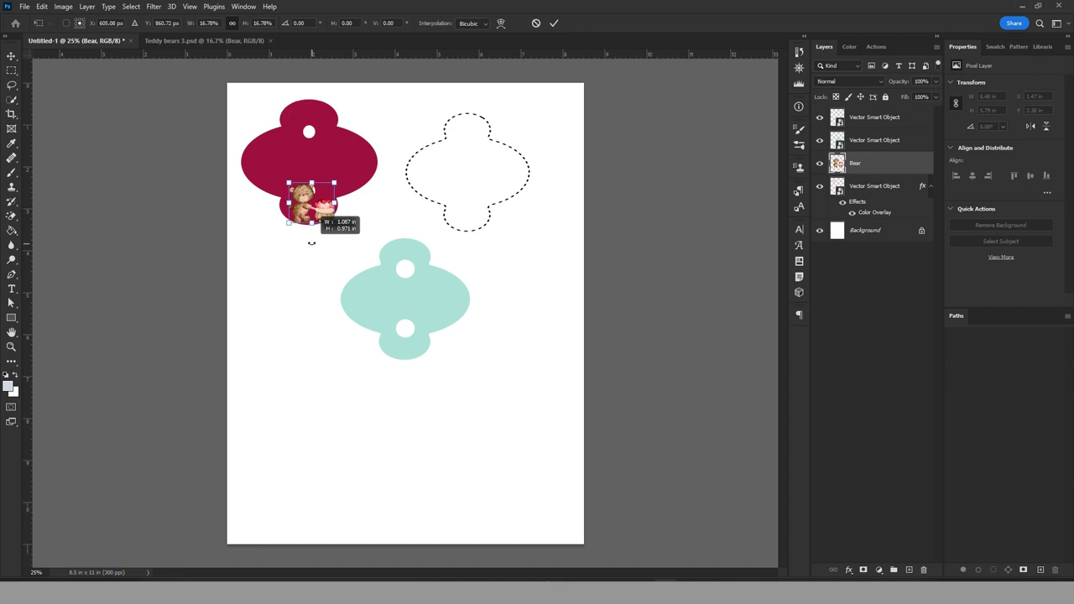
left_click_drag(306, 219, 448, 316)
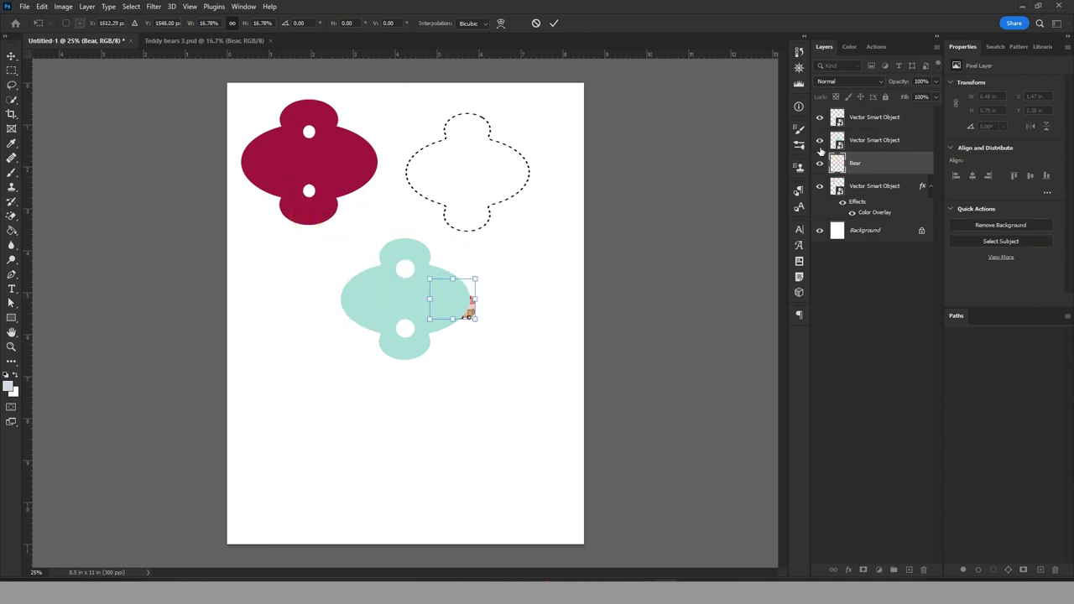
left_click_drag(863, 169, 860, 118)
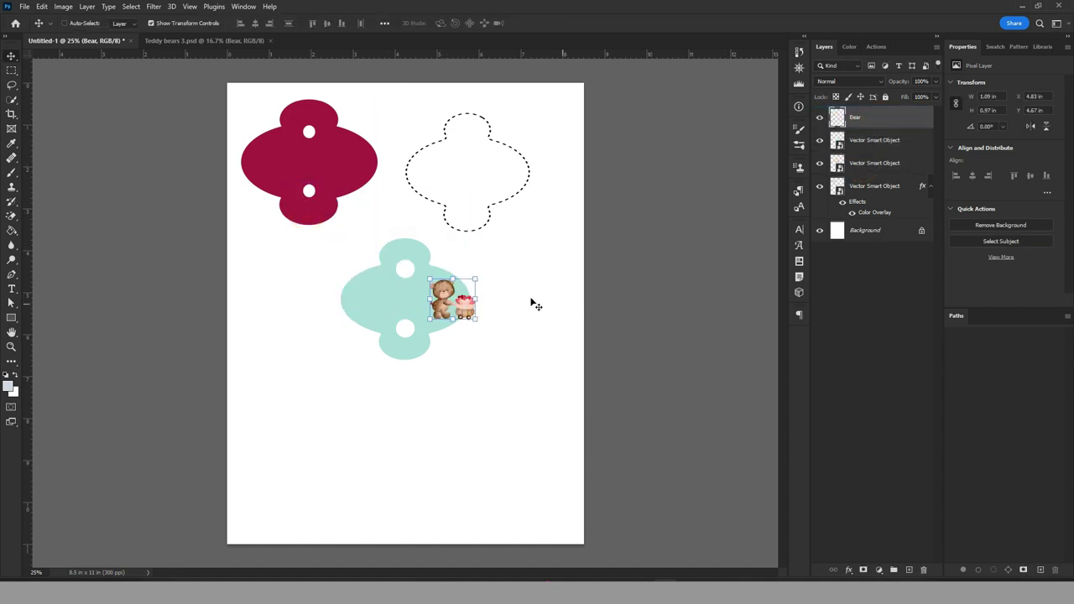
left_click_drag(471, 317, 380, 314)
scroll(412, 315, "up", 2)
scroll(413, 315, "up", 2)
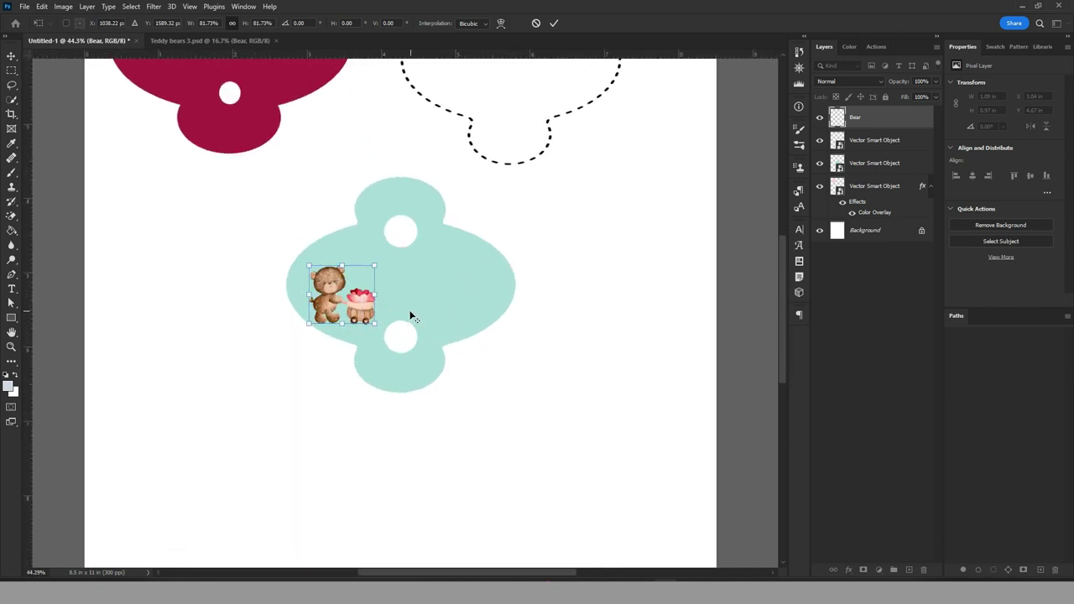
scroll(407, 312, "up", 1)
key("Return")
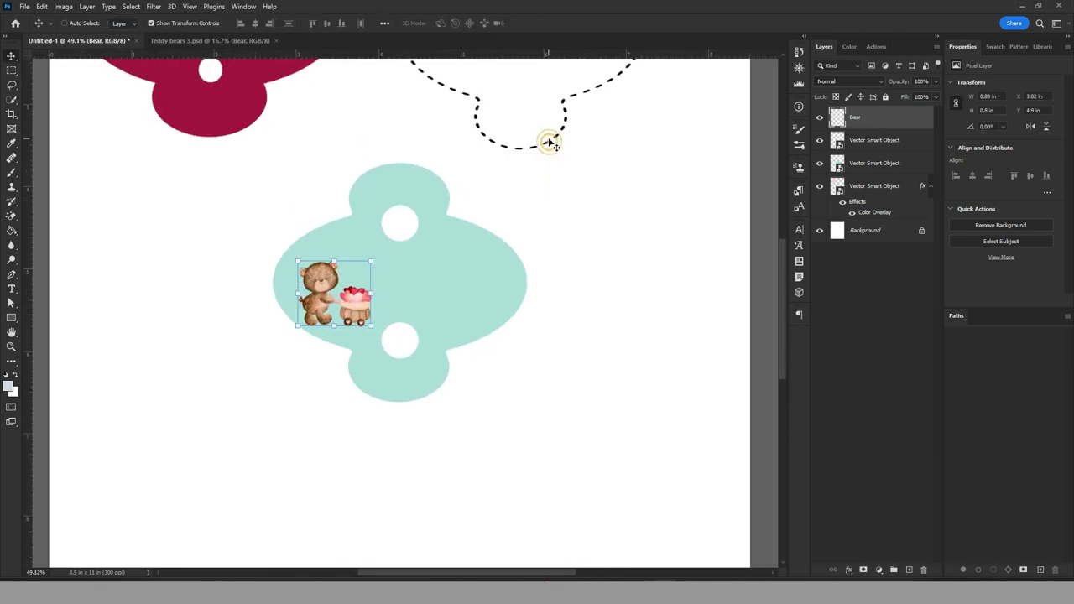
left_click_drag(339, 314, 338, 303)
Move the dashed stitch outline down onto the teal tag
left_click(889, 140)
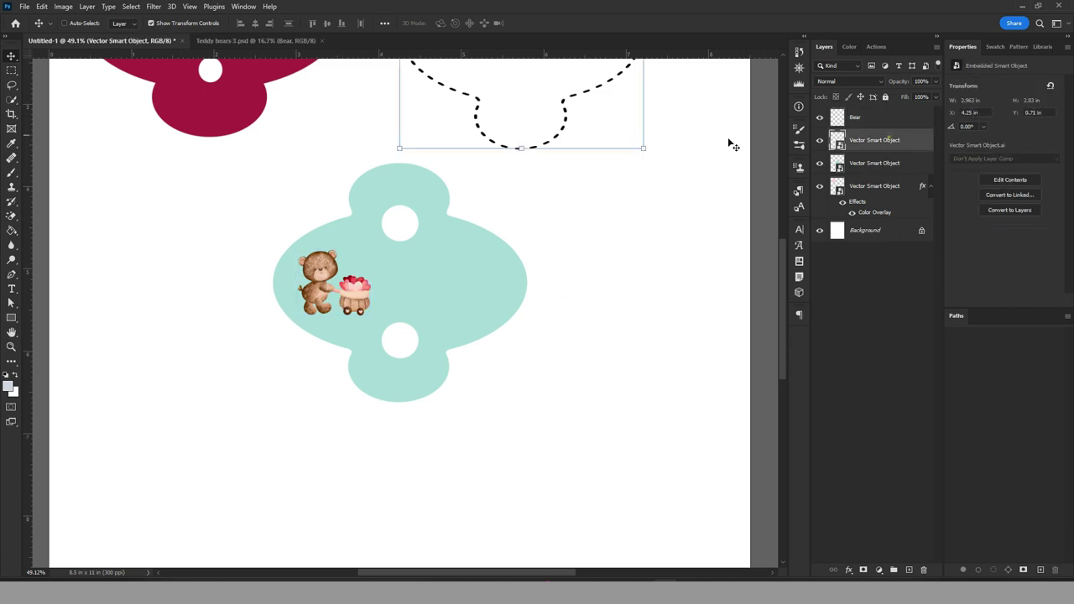
mouse_move(558, 137)
left_mouse_down()
mouse_move(424, 352)
mouse_move(436, 389)
left_mouse_up()
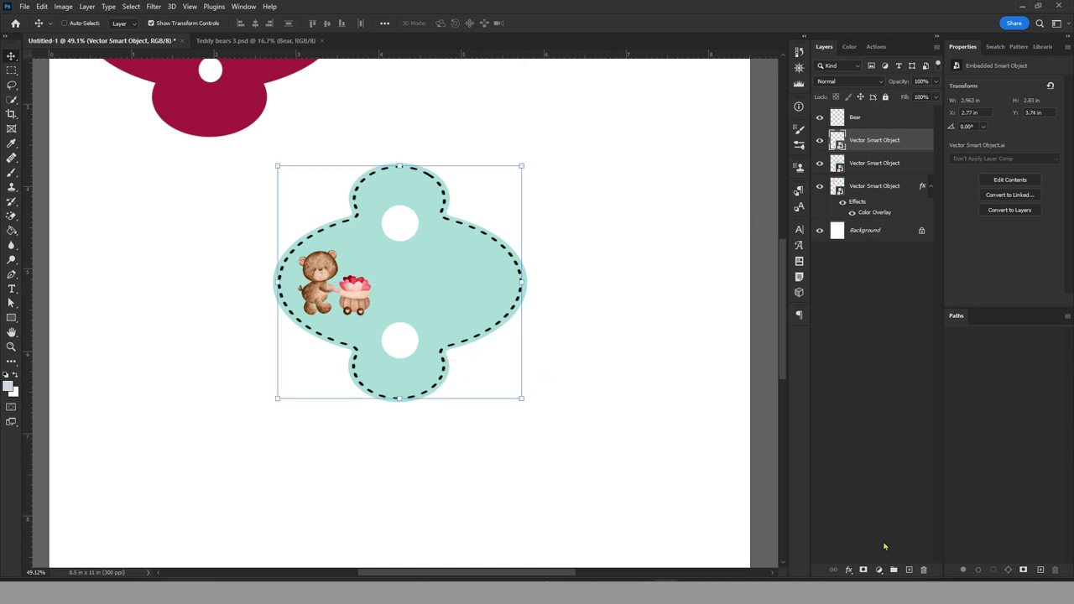
left_click(849, 570)
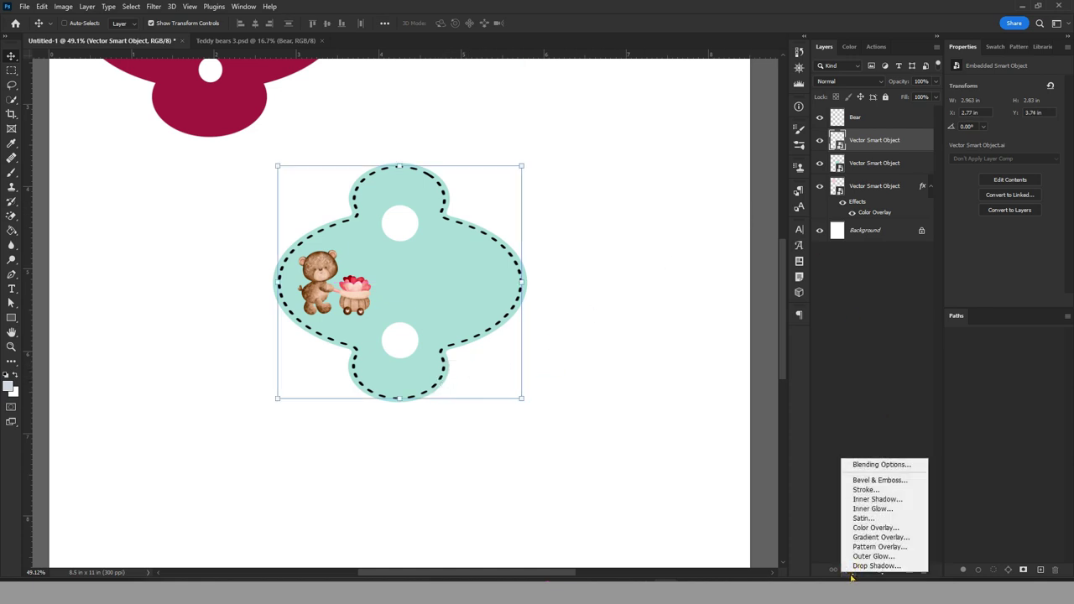
left_click(856, 167)
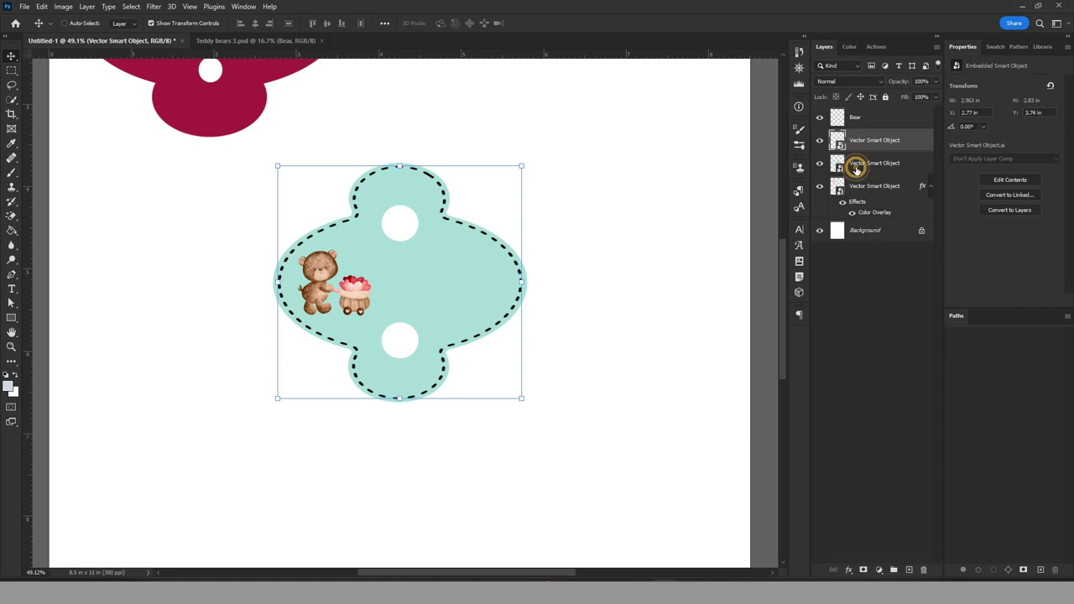
Give the teal tag layer a light pink Color Overlay
left_click(863, 165)
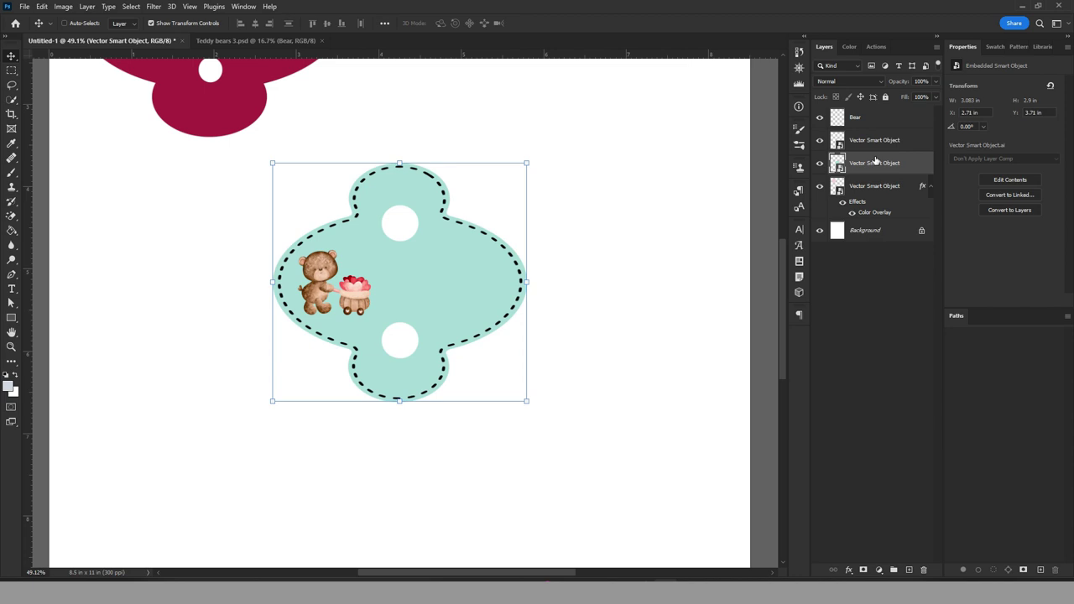
left_click(849, 568)
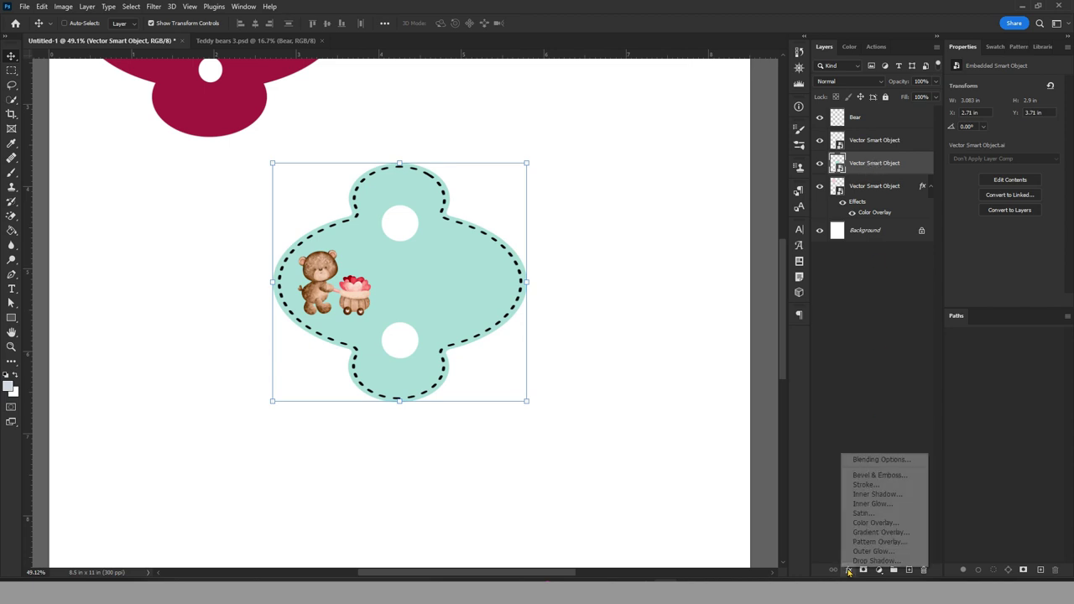
left_click(865, 521)
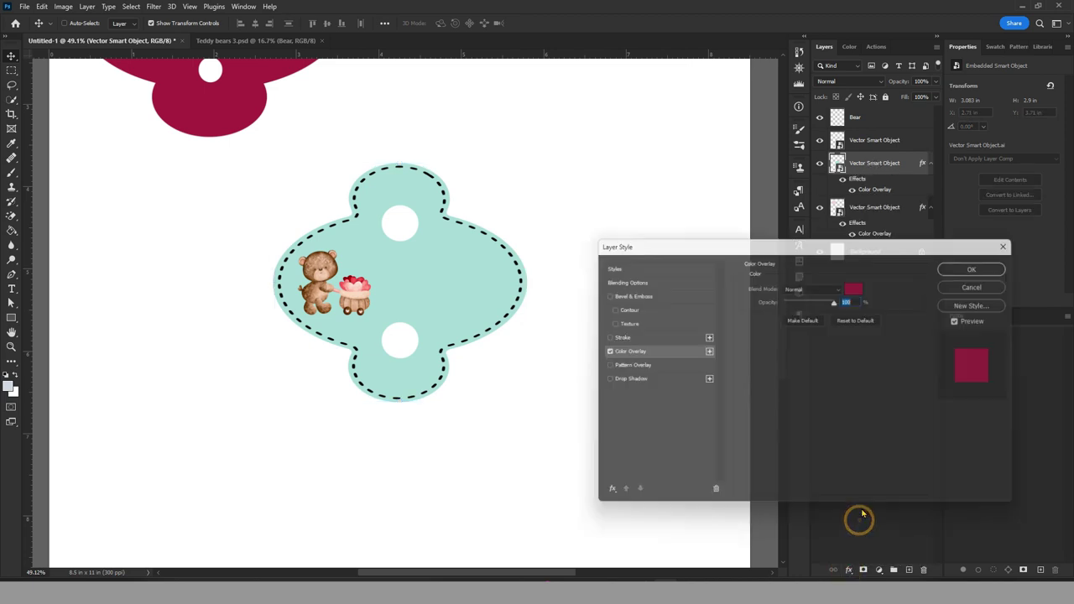
left_click(857, 285)
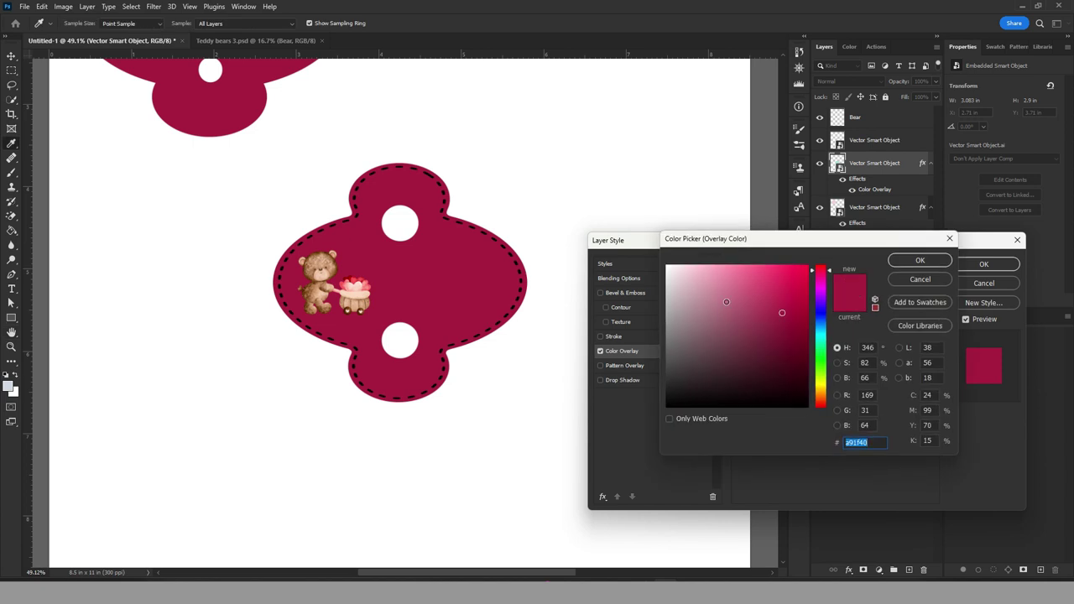
left_click_drag(724, 302, 712, 269)
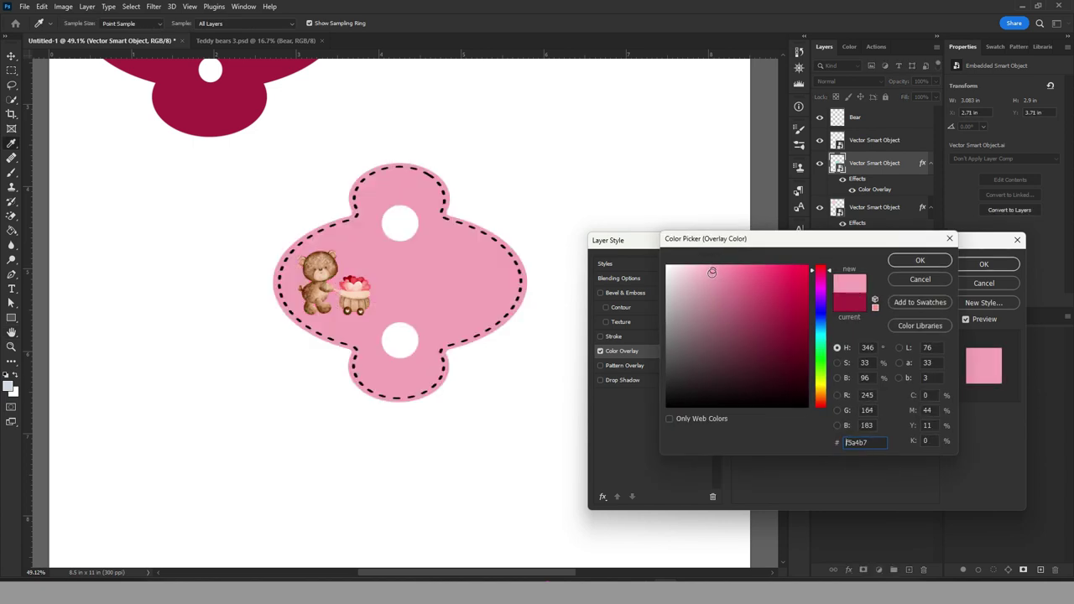
left_click(920, 259)
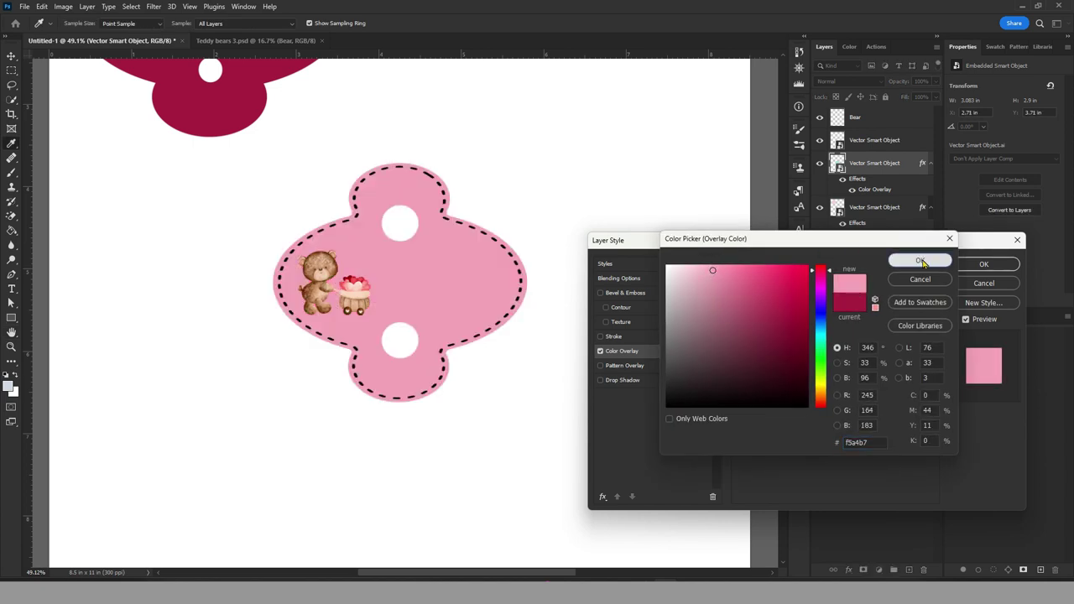
left_click(989, 263)
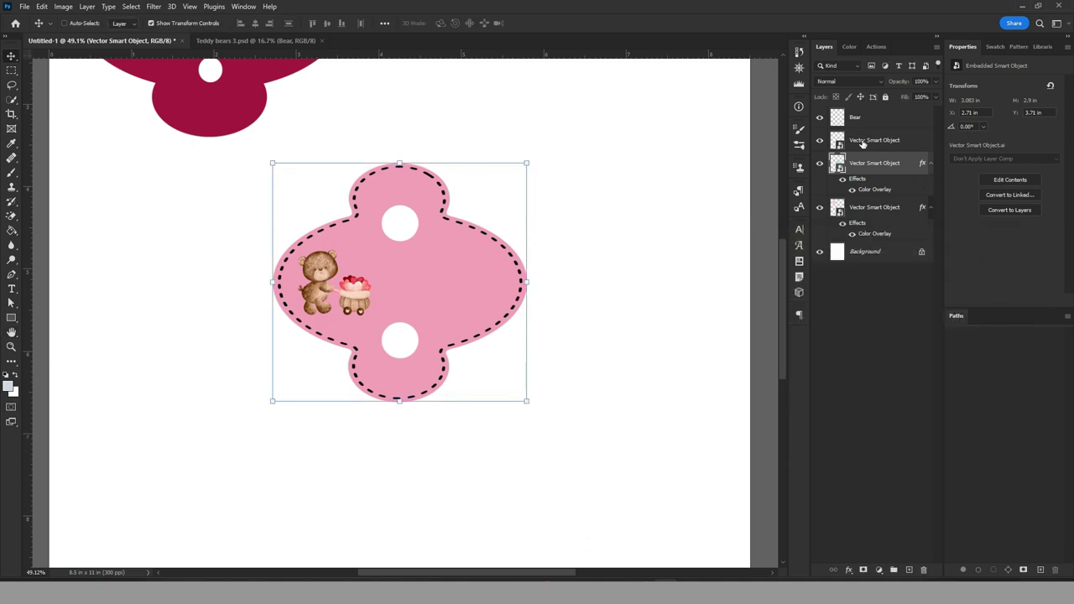
left_click(861, 142)
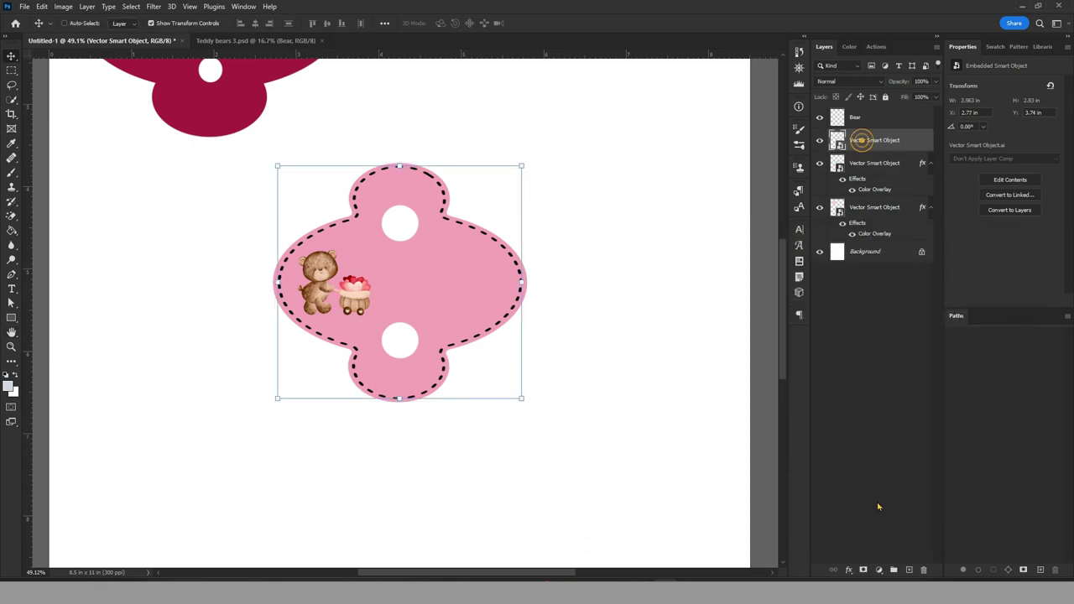
Overlay the dashed outline with dark brown sampled from the bear, then realign it on the tag
left_click(849, 570)
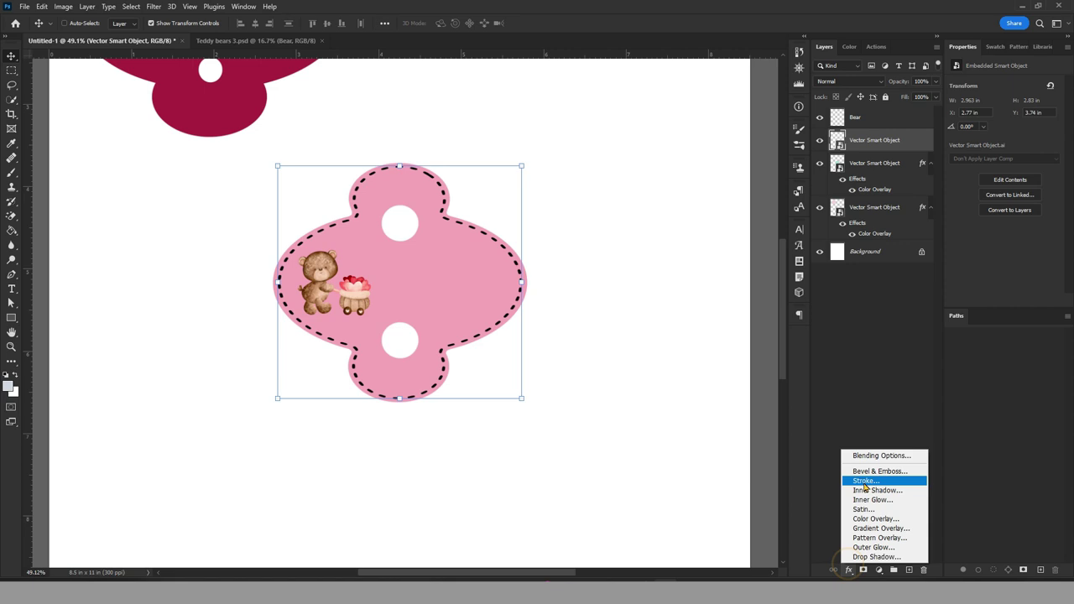
left_click(866, 520)
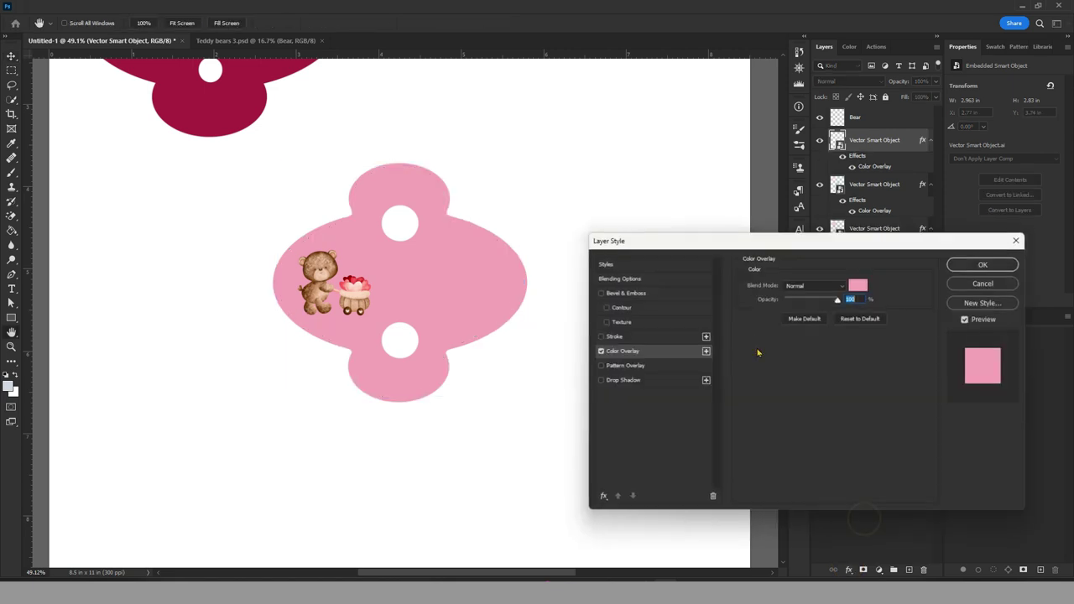
left_click(861, 286)
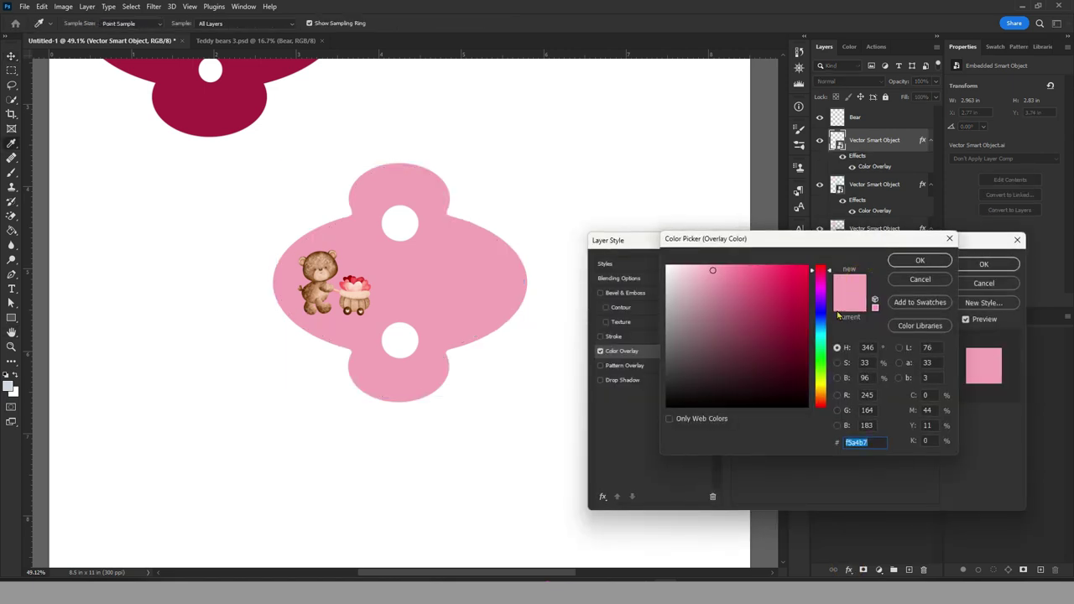
left_click_drag(827, 365, 823, 394)
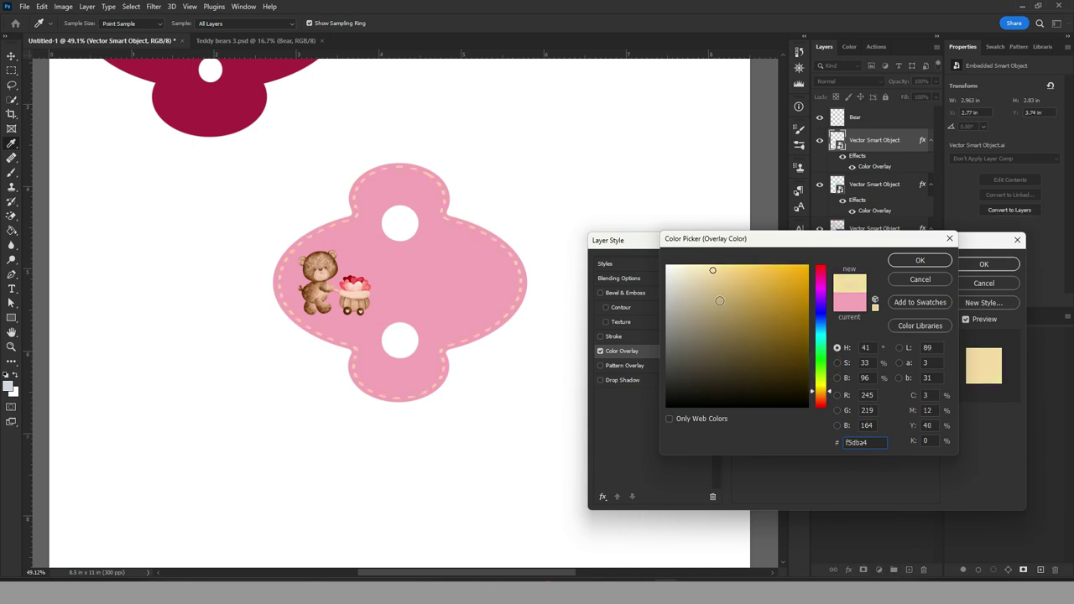
left_click(719, 301)
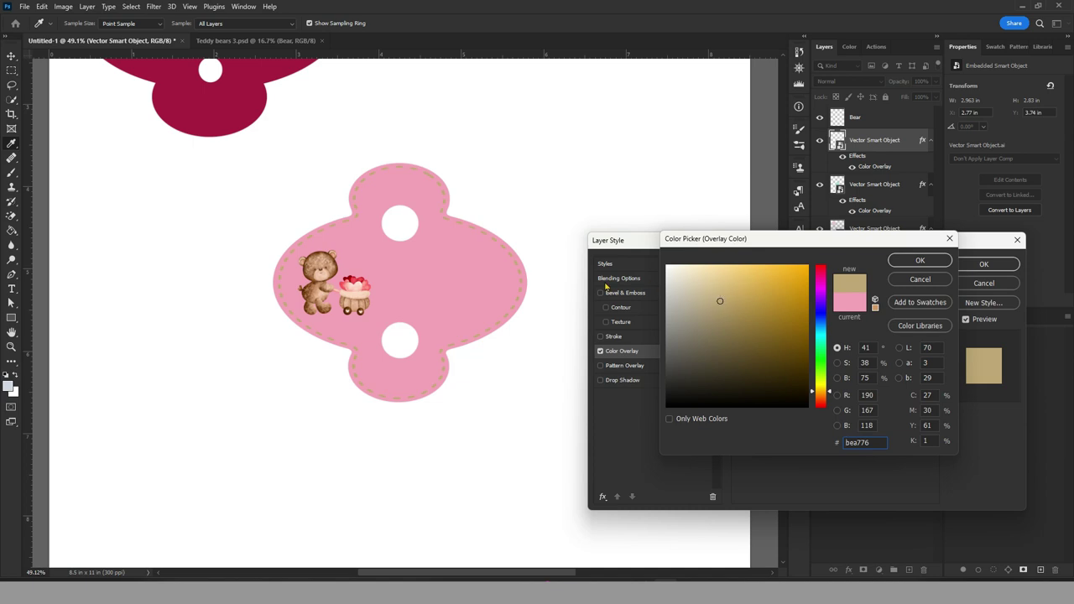
left_click(307, 263)
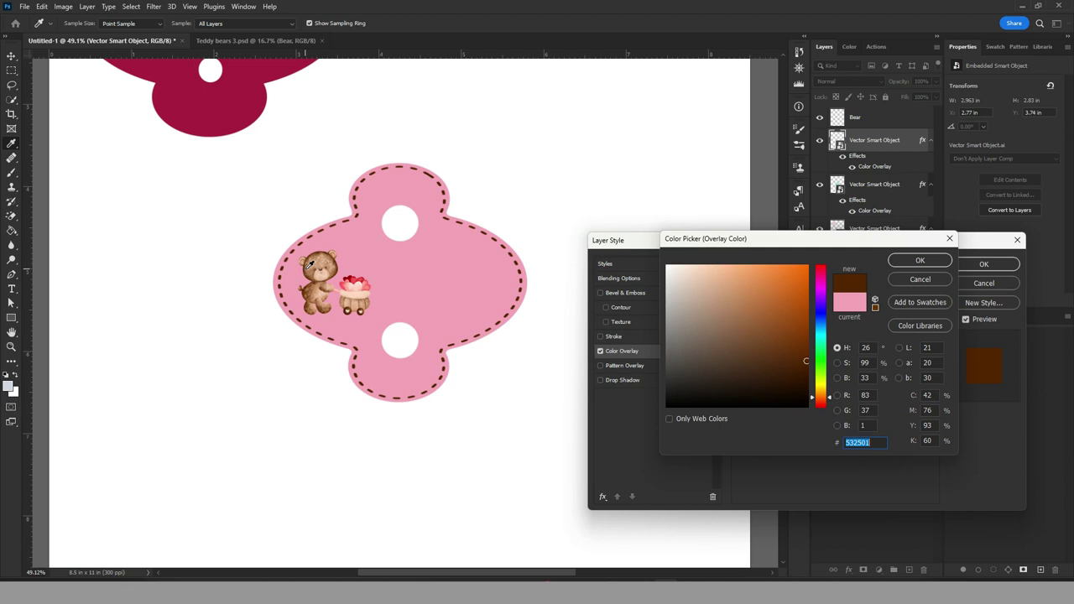
left_click(929, 264)
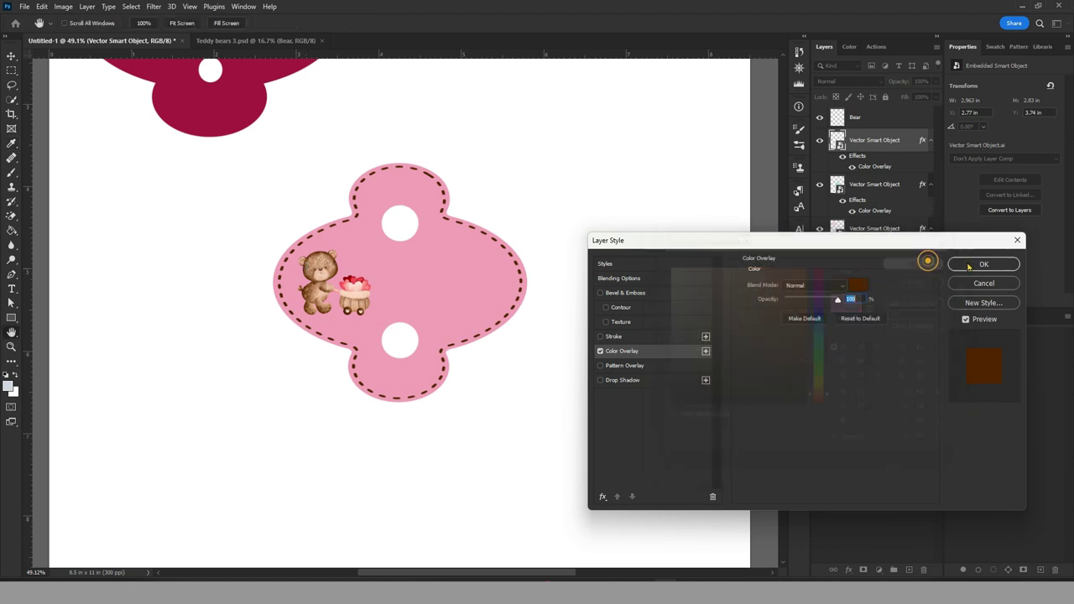
left_click(974, 264)
left_click_drag(565, 201, 558, 201)
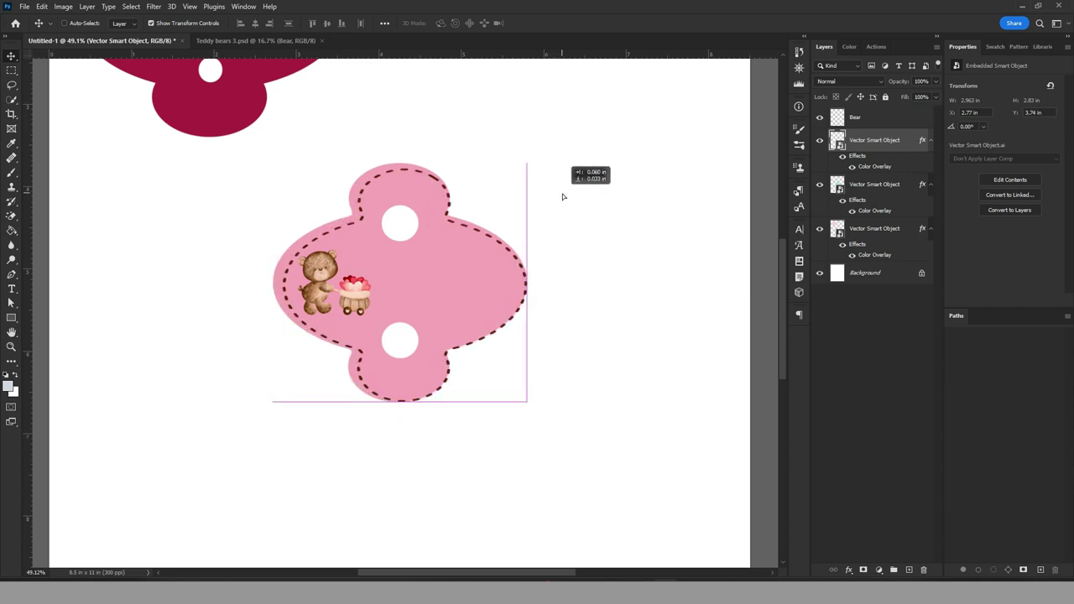
Centre the outline, then select the pink tag, dashed outline and Bear layers together
left_click_drag(557, 201, 562, 199)
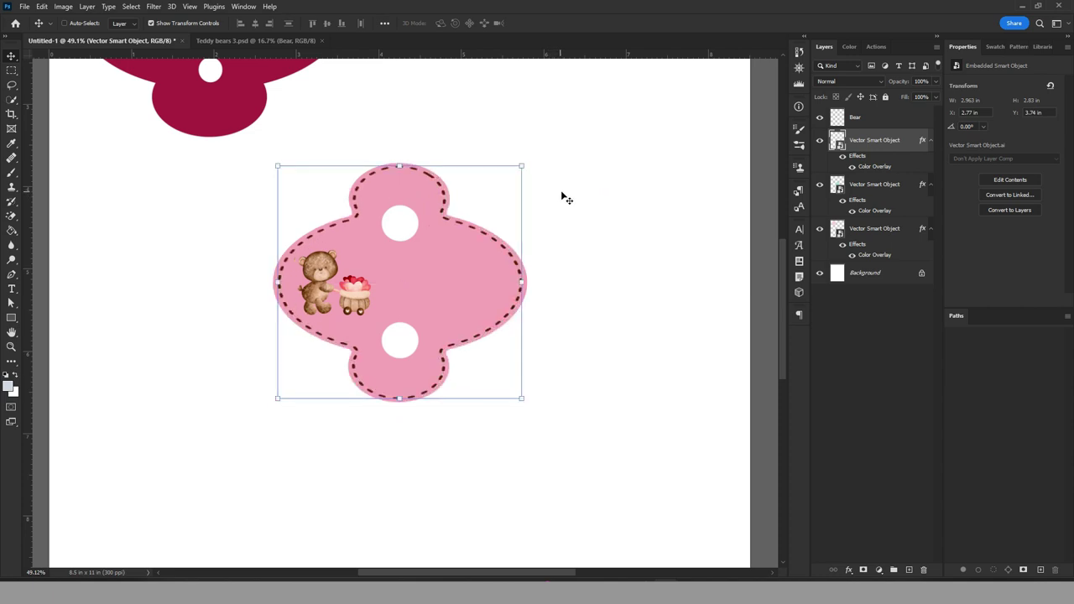
left_click(899, 240, "ctrl")
left_click(882, 185, "ctrl")
left_click(880, 119, "ctrl")
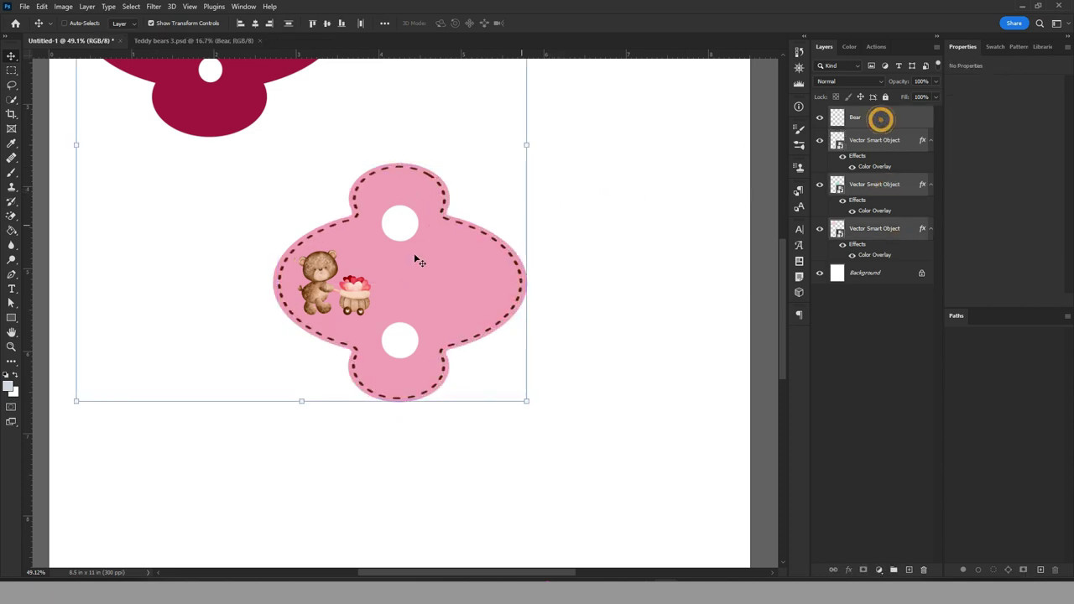
scroll(454, 302, "down", 2)
scroll(449, 302, "down", 2)
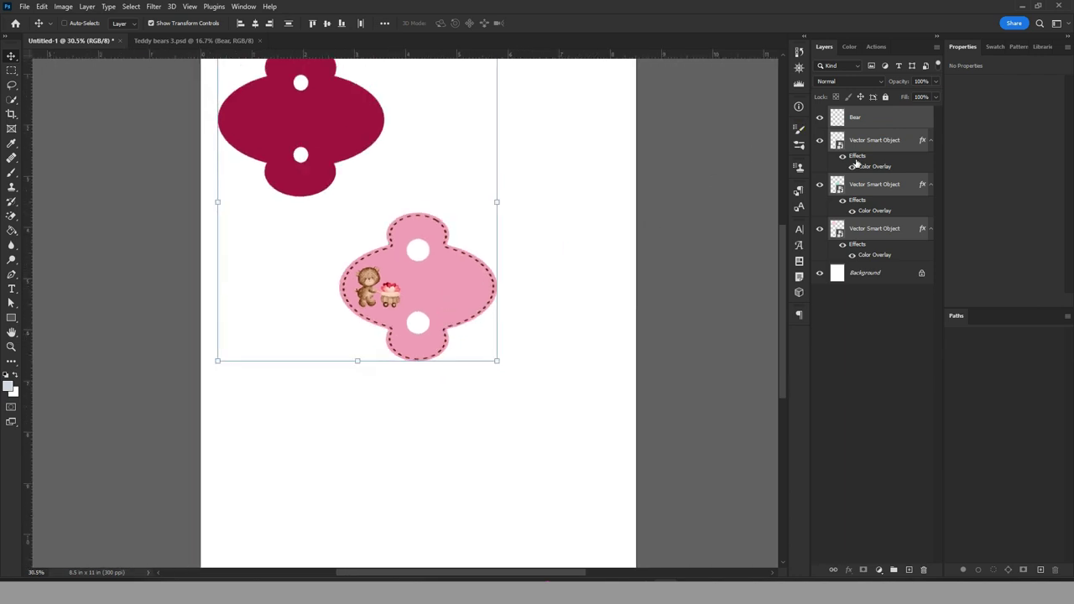
left_click(873, 237)
Move the pink bear tag beside the maroon tag and open the Love Teddy Bear folder
left_click_drag(451, 294, 337, 129)
scroll(326, 213, "up", 1)
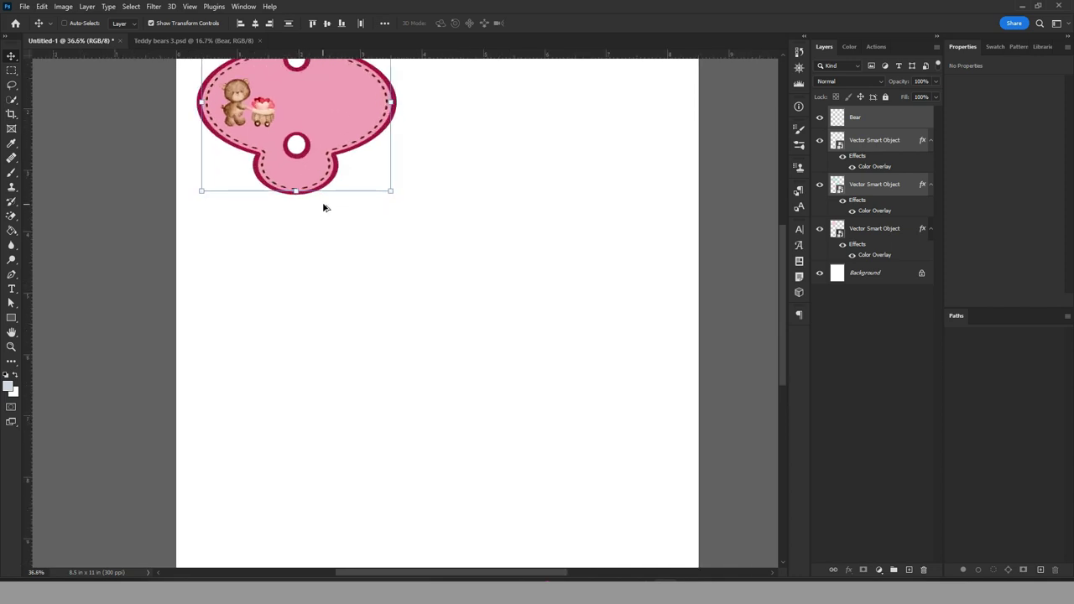
scroll(325, 213, "up", 1)
scroll(441, 199, "up", 1)
scroll(453, 208, "up", 1)
scroll(453, 207, "up", 2)
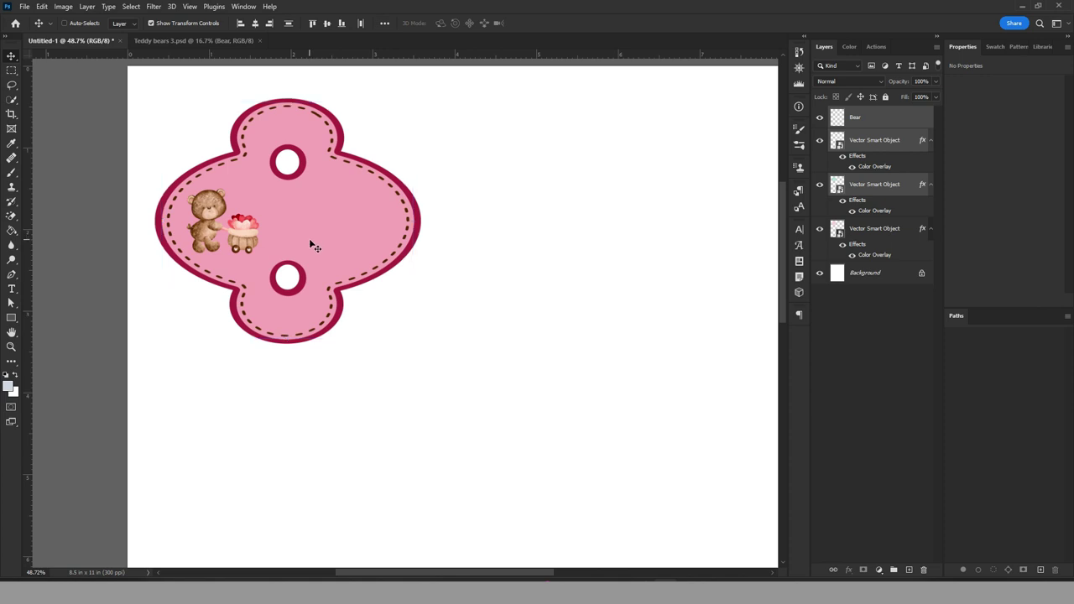
left_click_drag(309, 242, 585, 244)
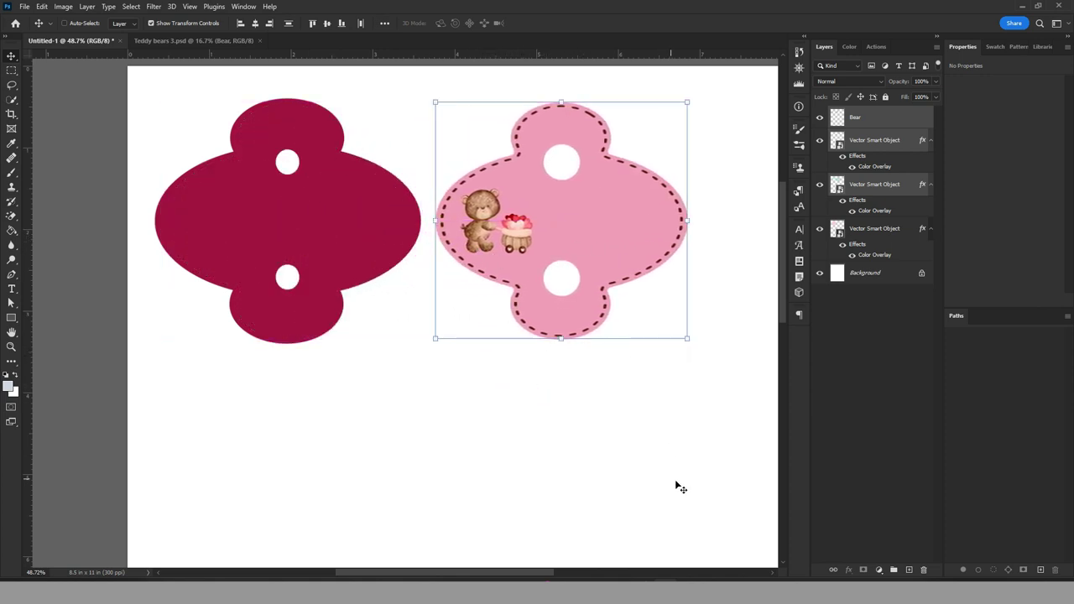
left_click(619, 571)
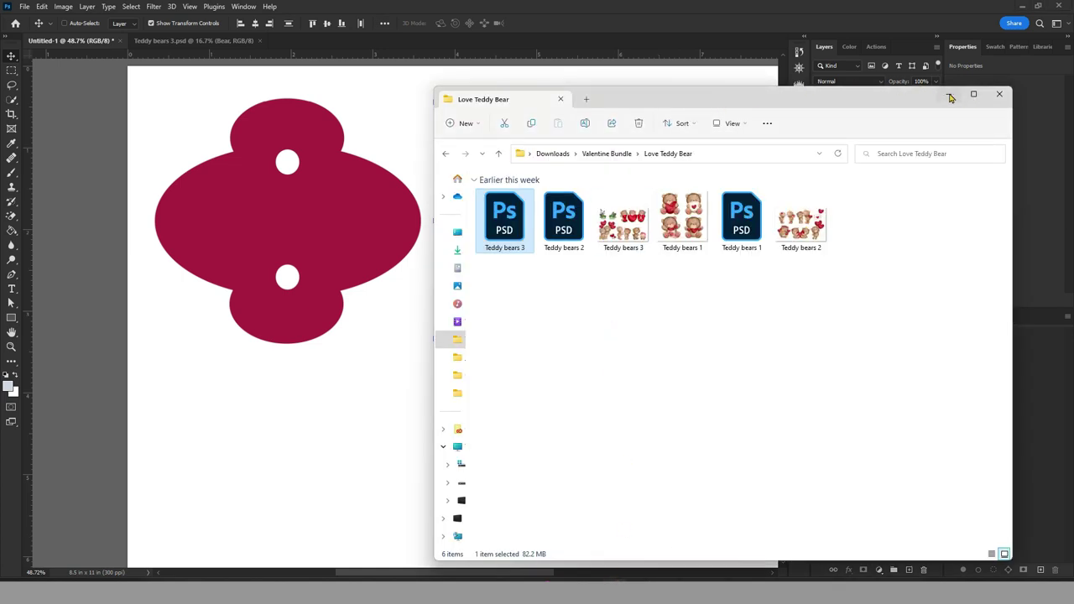
Close File Explorer and start a new text layer on the page
left_click(1000, 94)
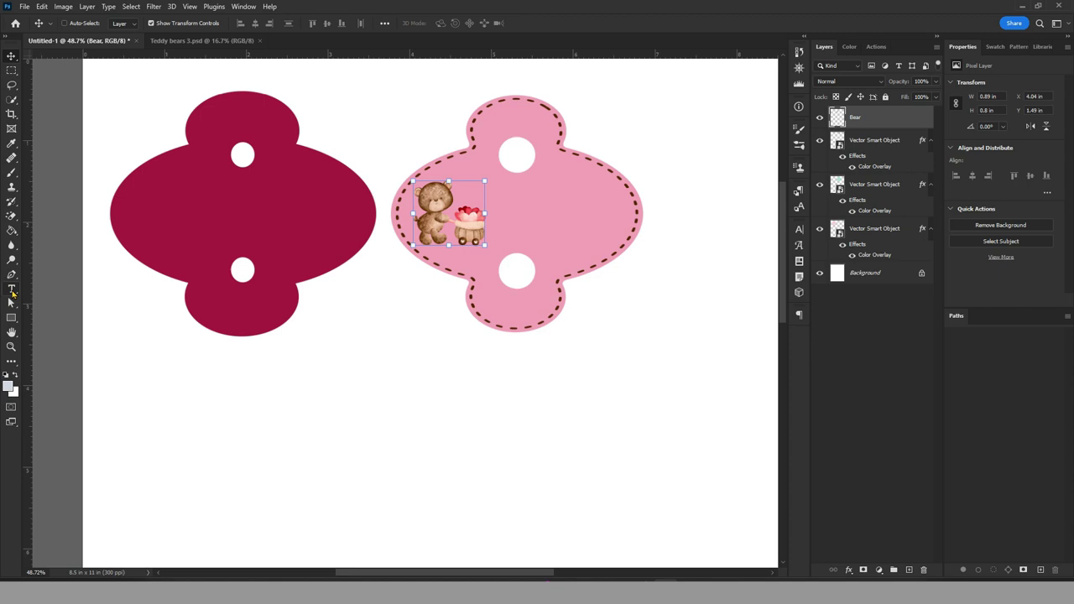
left_click(12, 290)
left_click(358, 392)
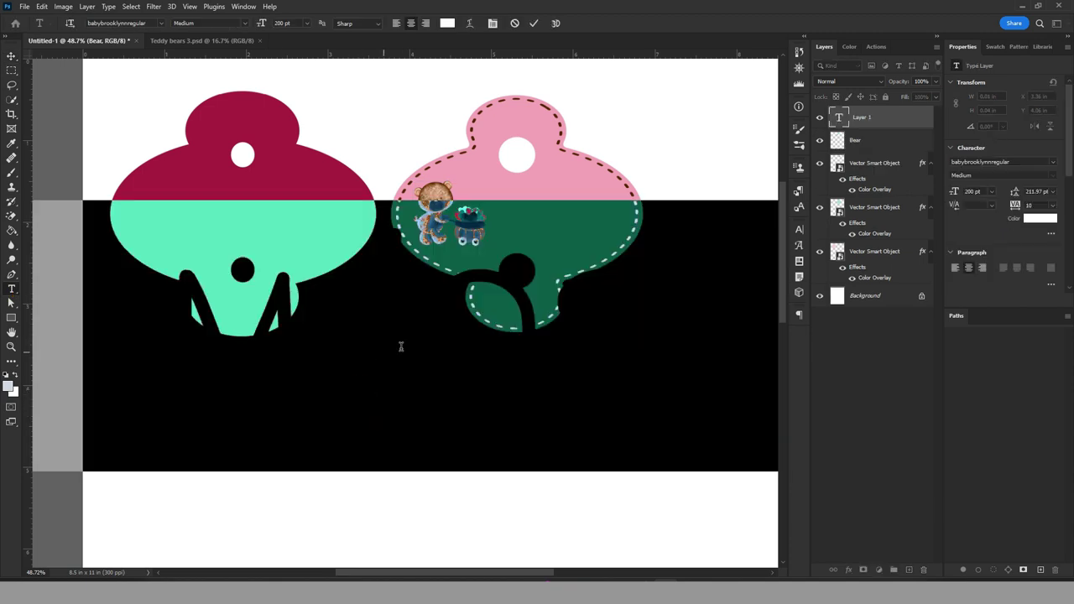
key("BackSpace")
scroll(544, 351, "down", 2)
scroll(544, 336, "down", 1)
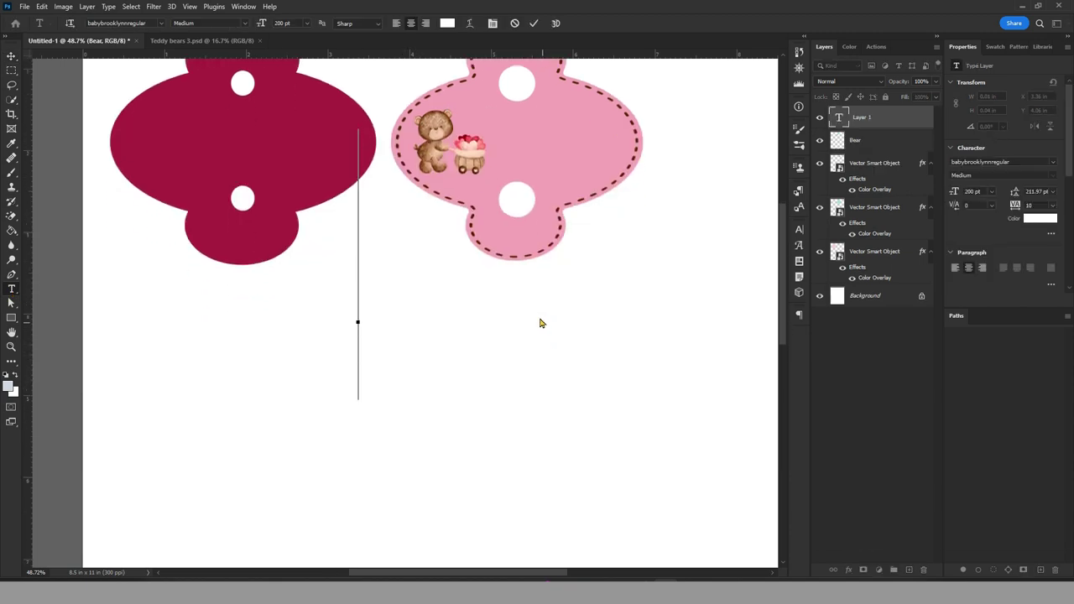
scroll(520, 305, "down", 2)
scroll(499, 277, "down", 2)
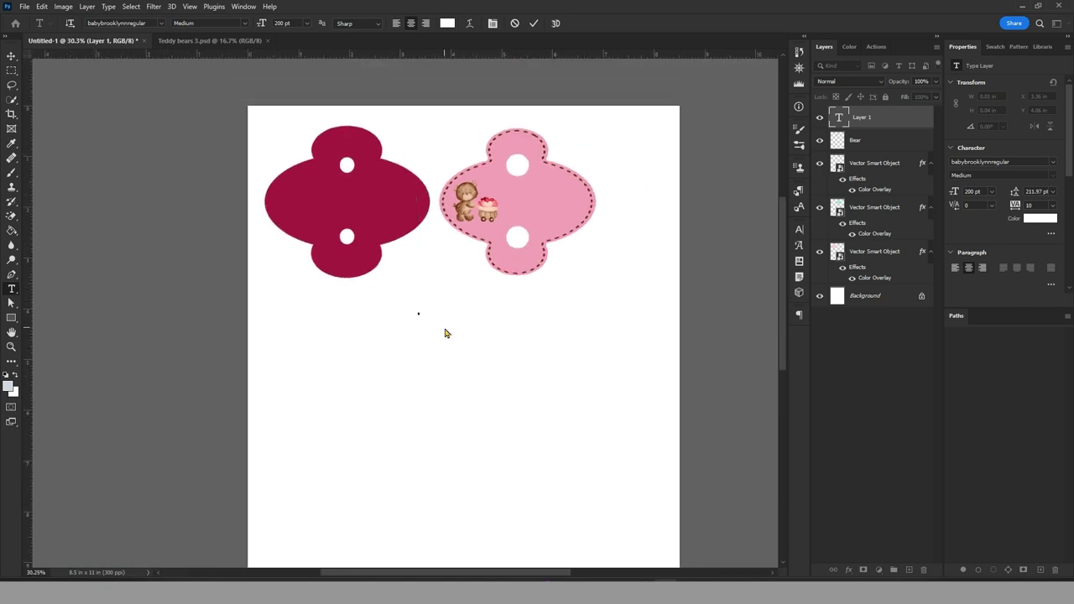
type("B")
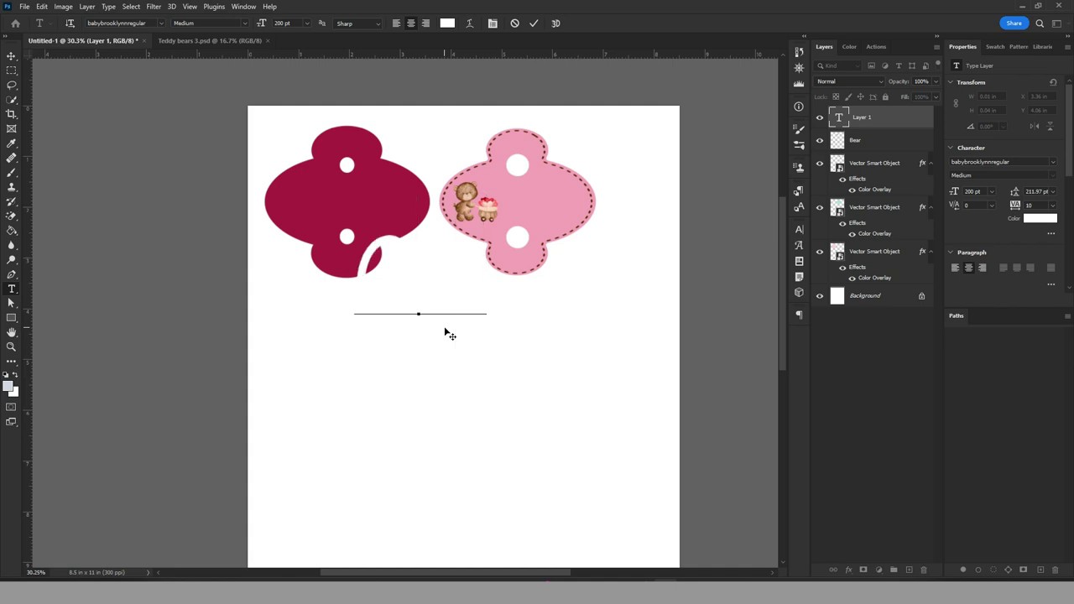
Set the text colour to dark red
left_click(448, 22)
left_click(894, 263)
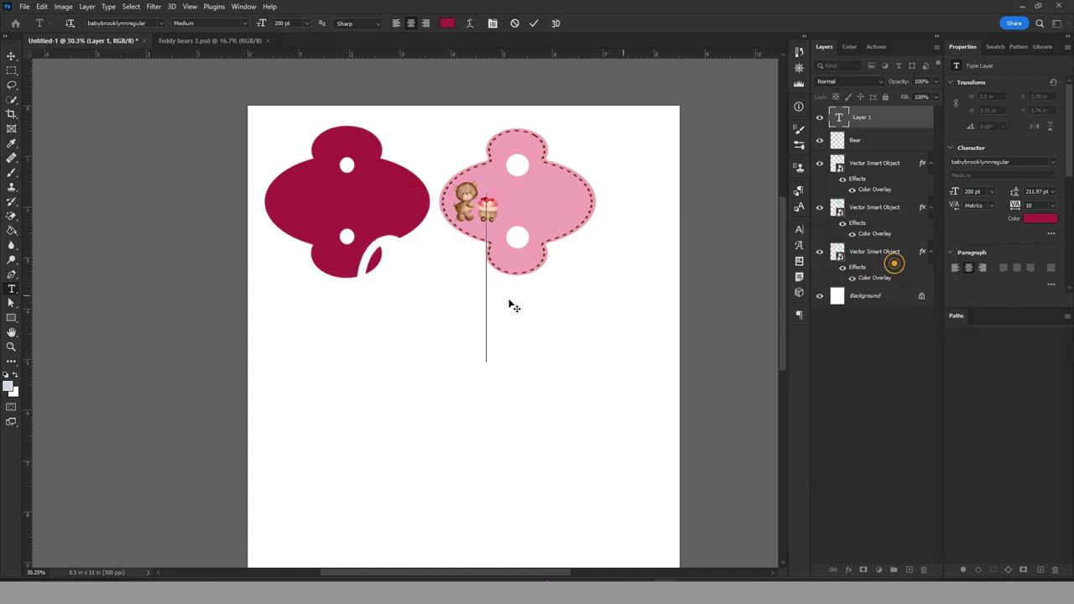
key("ctrl+a")
left_click(1040, 219)
left_click(911, 258)
type("ou")
Move the text lower and rewrite it as 'you're' and 'all' on separate lines
left_click(11, 55)
mouse_move(476, 330)
left_mouse_down()
mouse_move(492, 379)
mouse_move(514, 392)
left_mouse_up()
double_click(504, 364)
type("you're")
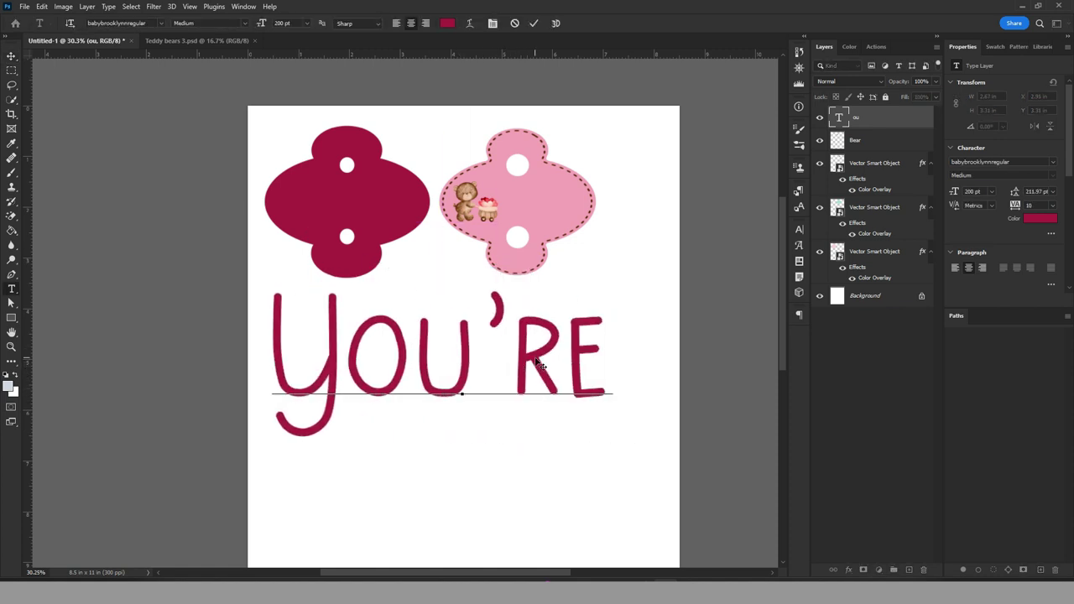
key("Return")
type("all")
scroll(552, 320, "down", 2)
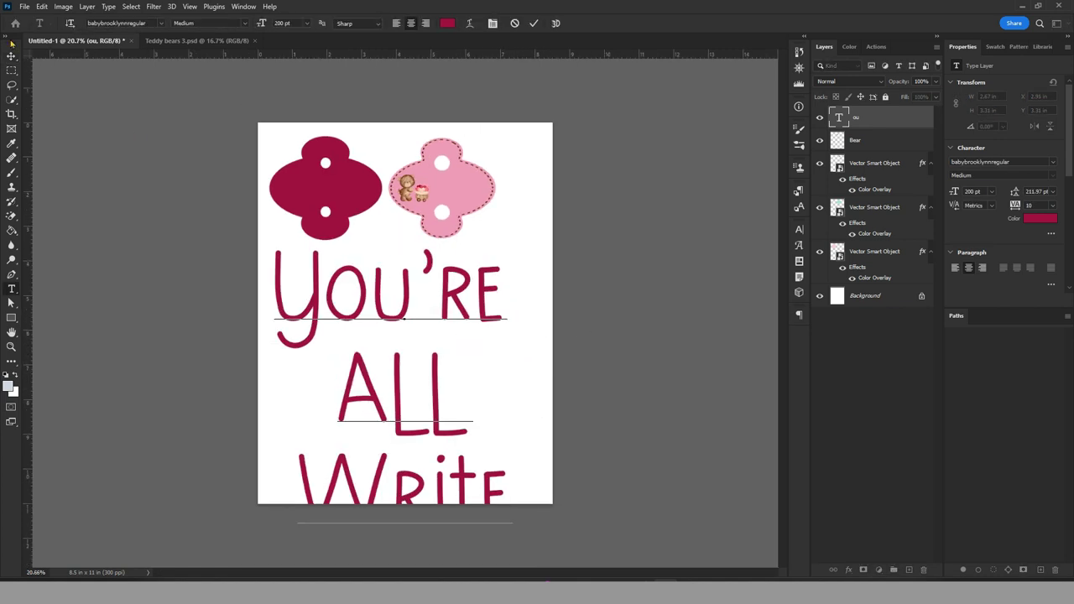
key("ctrl+Return")
Scale the wording down and fit it onto the pink tag
key("ctrl+t")
left_click_drag(506, 523, 324, 264)
left_click_drag(306, 202, 458, 189)
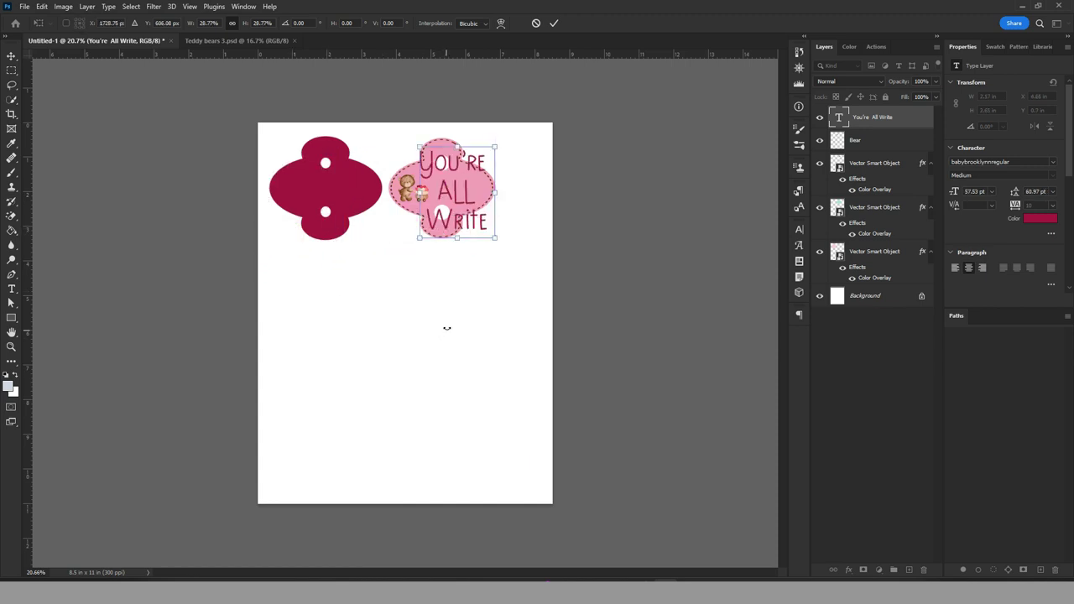
scroll(445, 330, "up", 3)
scroll(446, 330, "down", 1)
mouse_move(571, 194)
left_mouse_down()
mouse_move(543, 216)
mouse_move(468, 355)
left_mouse_up()
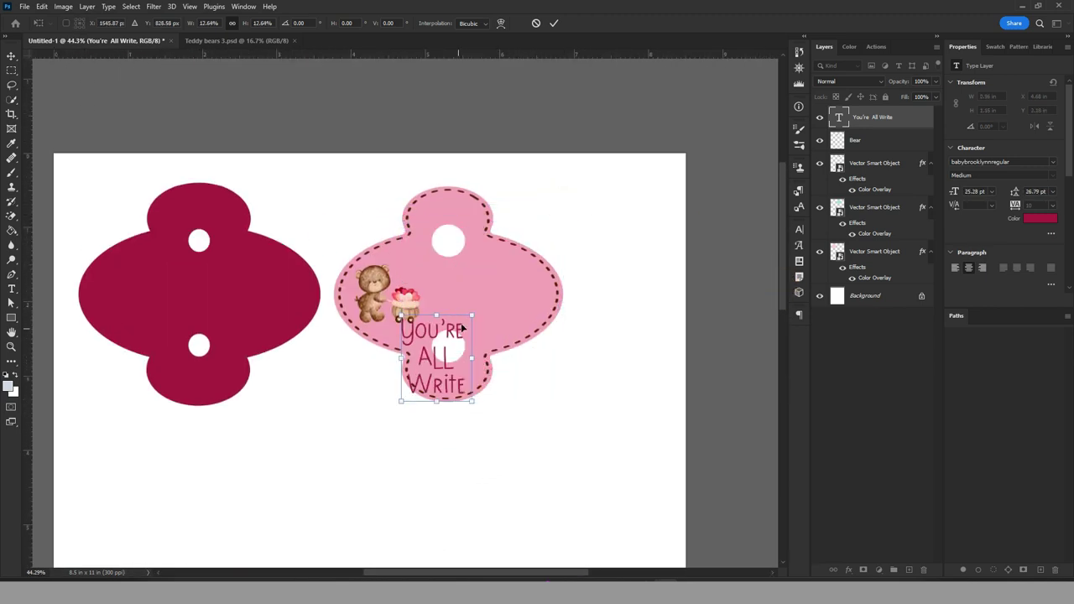
Change the tag wording's font to SIMPLE PLANNER
double_click(470, 286)
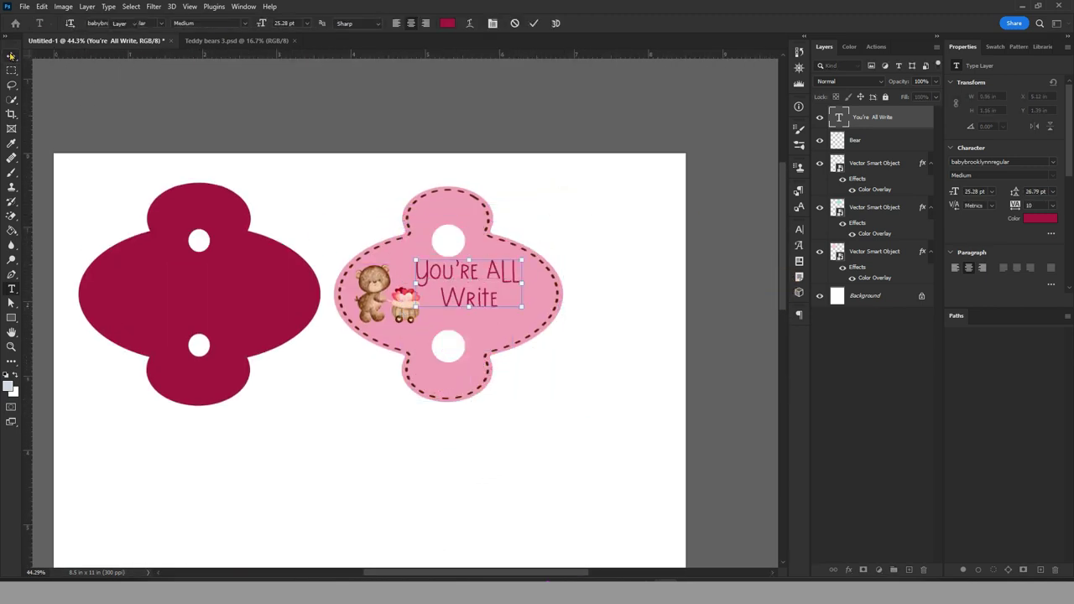
key("ctrl+Return")
double_click(838, 118)
left_click(165, 23)
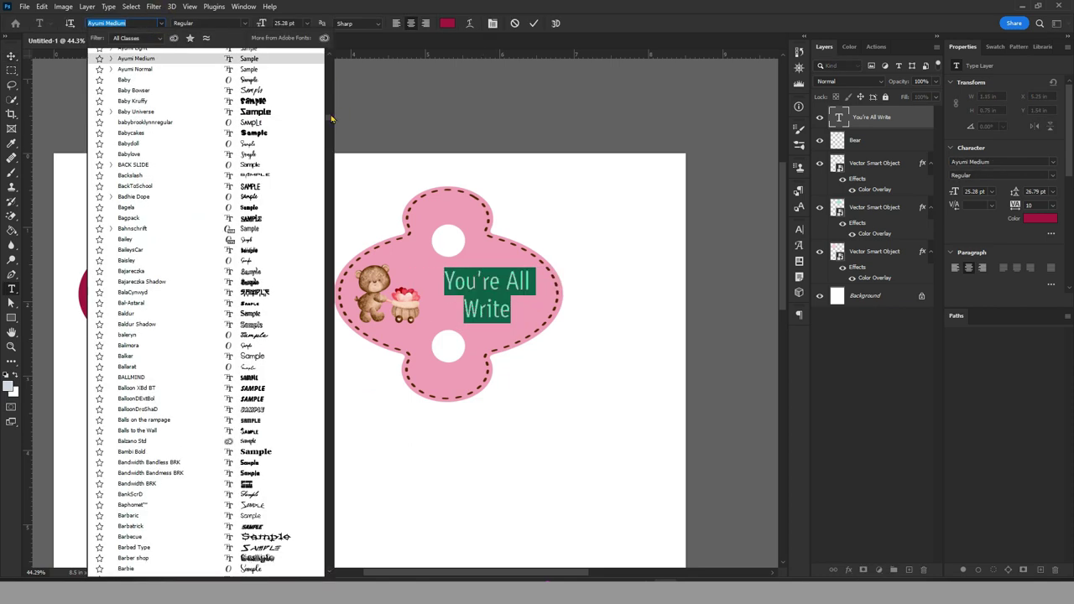
scroll(250, 126, "up", 15)
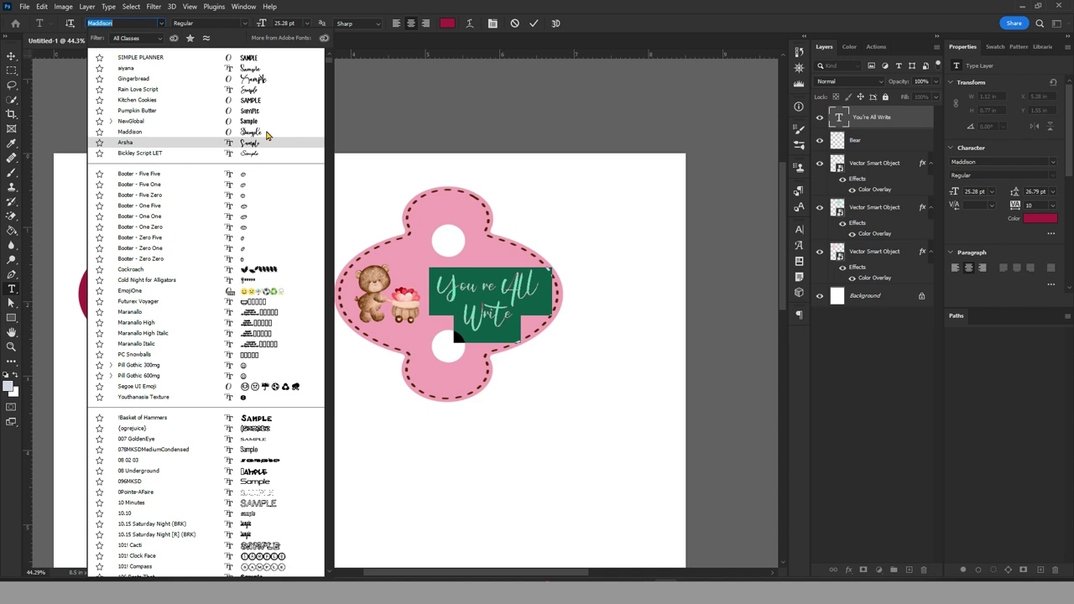
left_click(252, 57)
key("ctrl+Return")
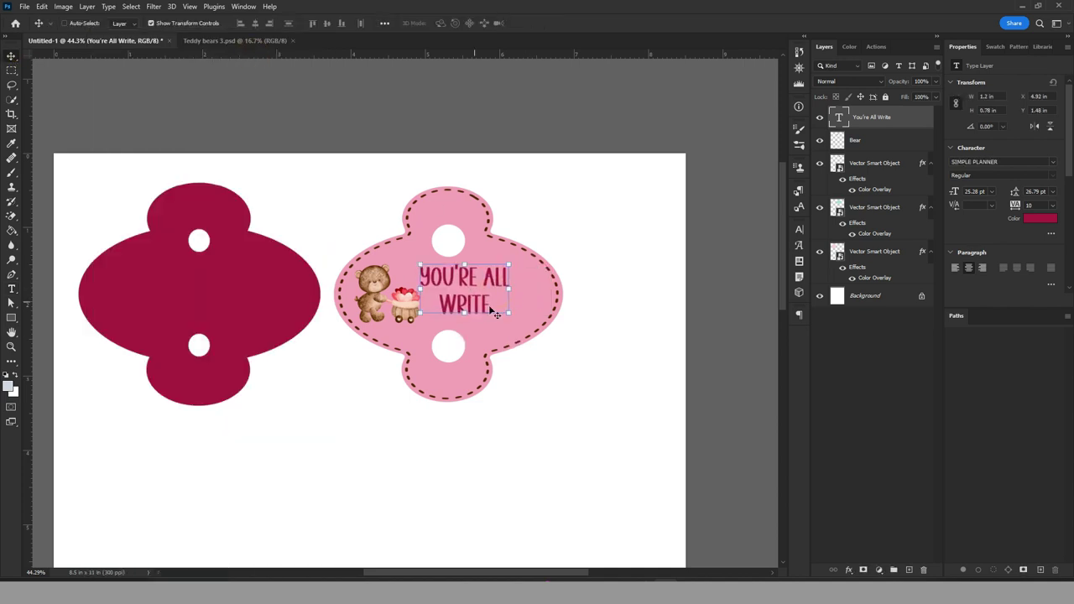
Enlarge the wording and position it beside the bear on the tag
key("ctrl+t")
left_click_drag(538, 325, 557, 308)
left_click_drag(490, 282, 489, 292)
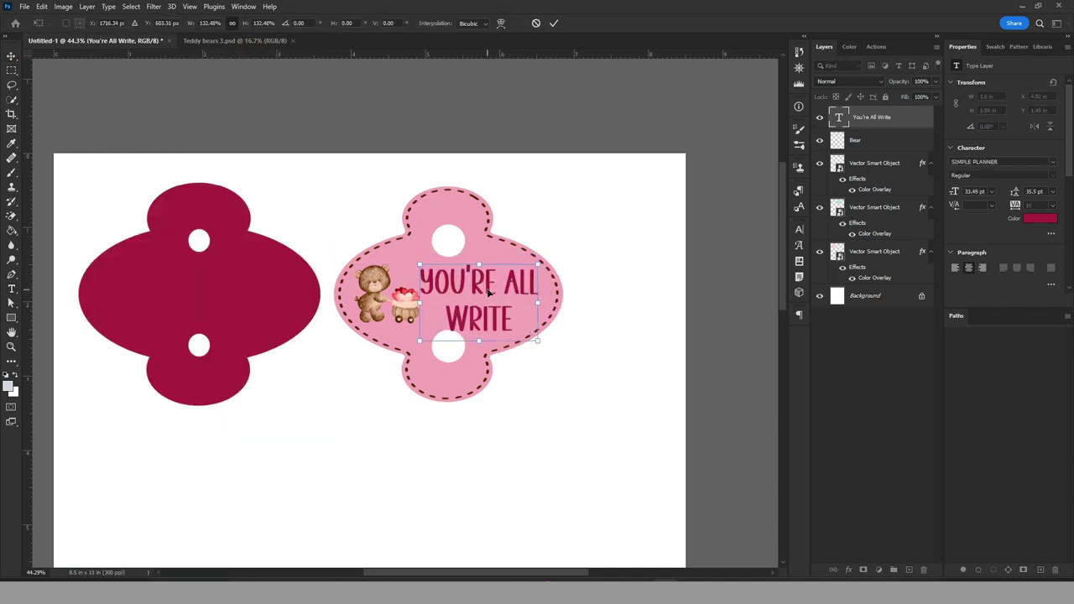
key("Return")
key("ctrl+t")
left_click_drag(420, 332, 479, 325)
scroll(506, 284, "up", 3)
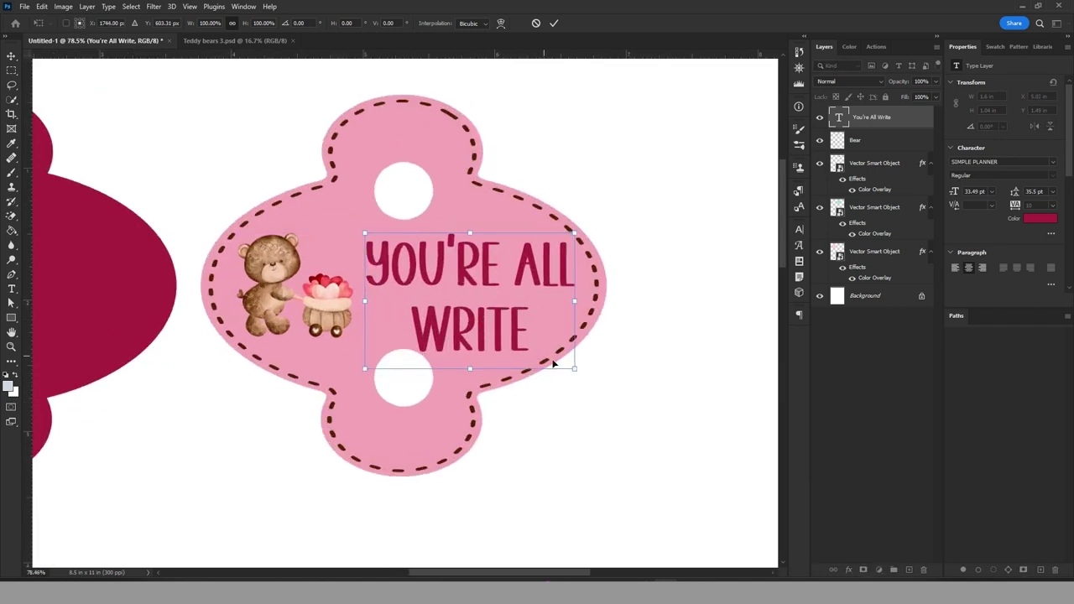
left_click_drag(576, 367, 554, 355)
left_click_drag(442, 315, 445, 315)
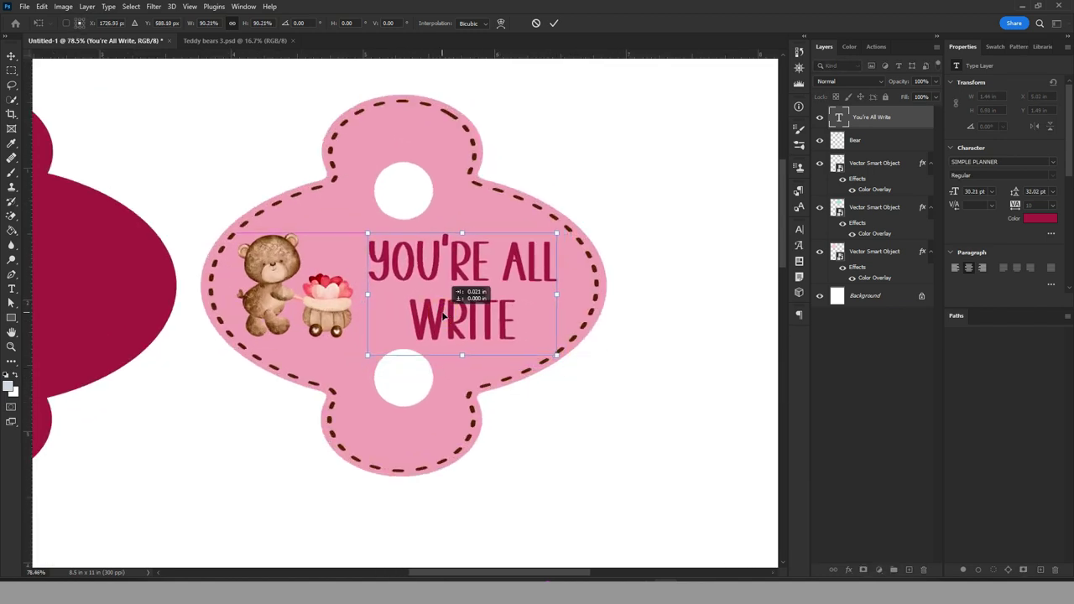
Add a white Stroke outline to the wording
key("Return")
left_click(848, 570)
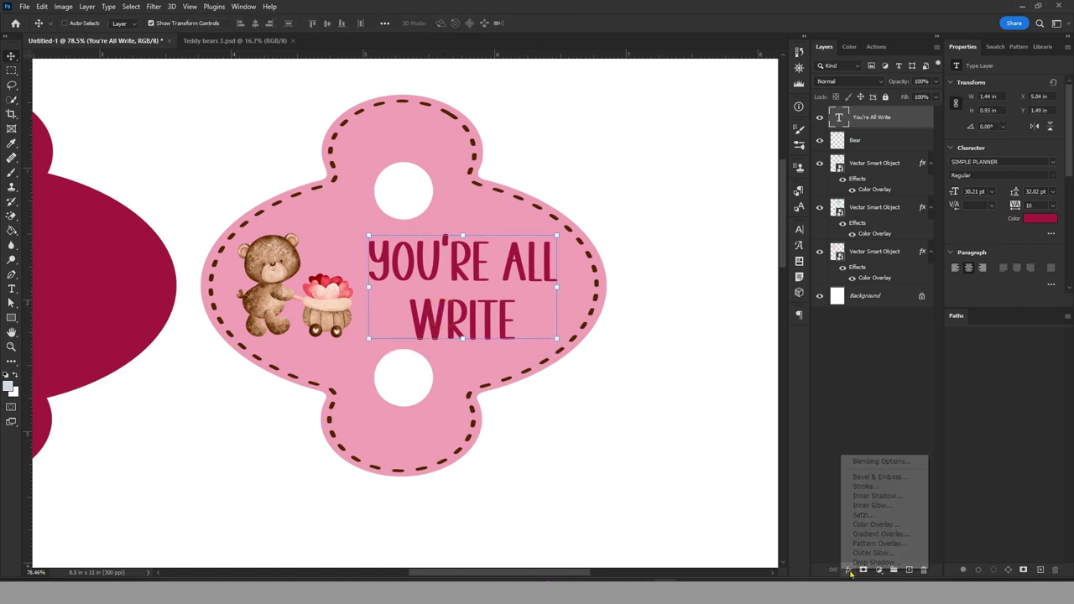
left_click(872, 488)
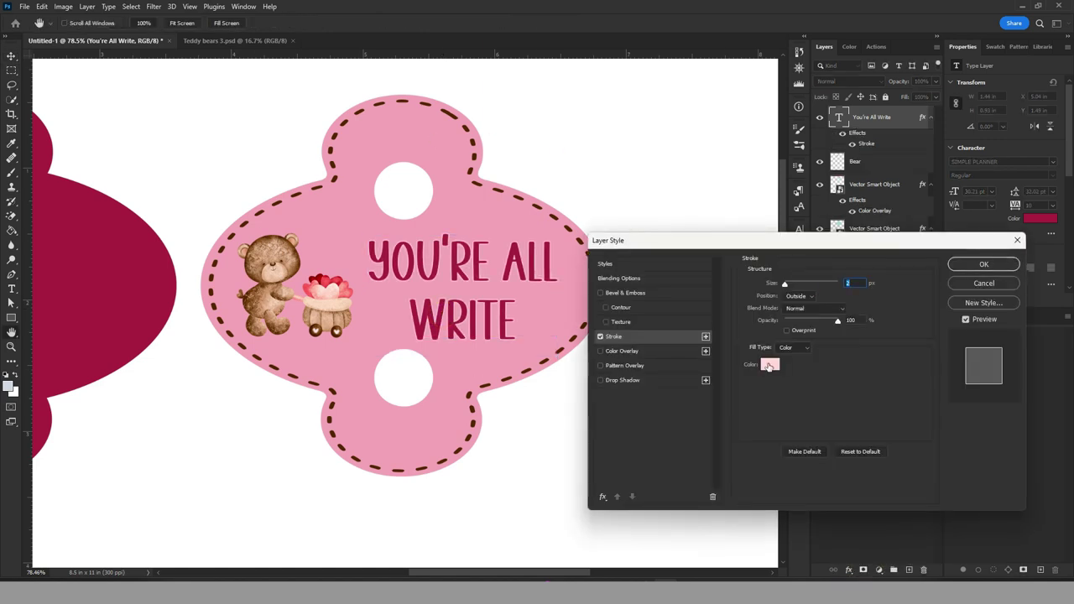
left_click(770, 368)
left_click(300, 191)
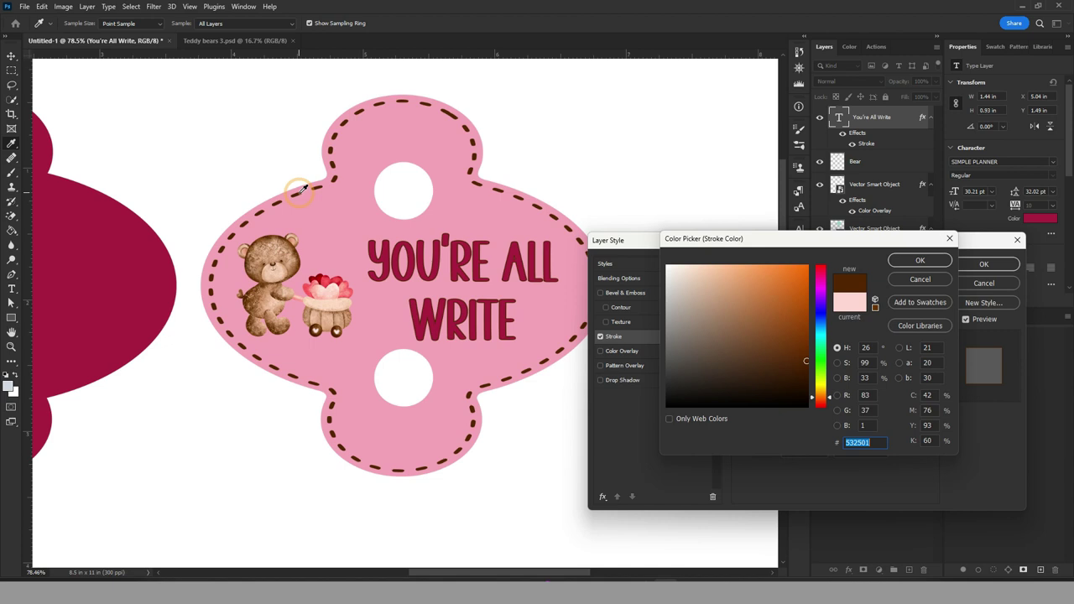
left_click(425, 378)
left_click(269, 295)
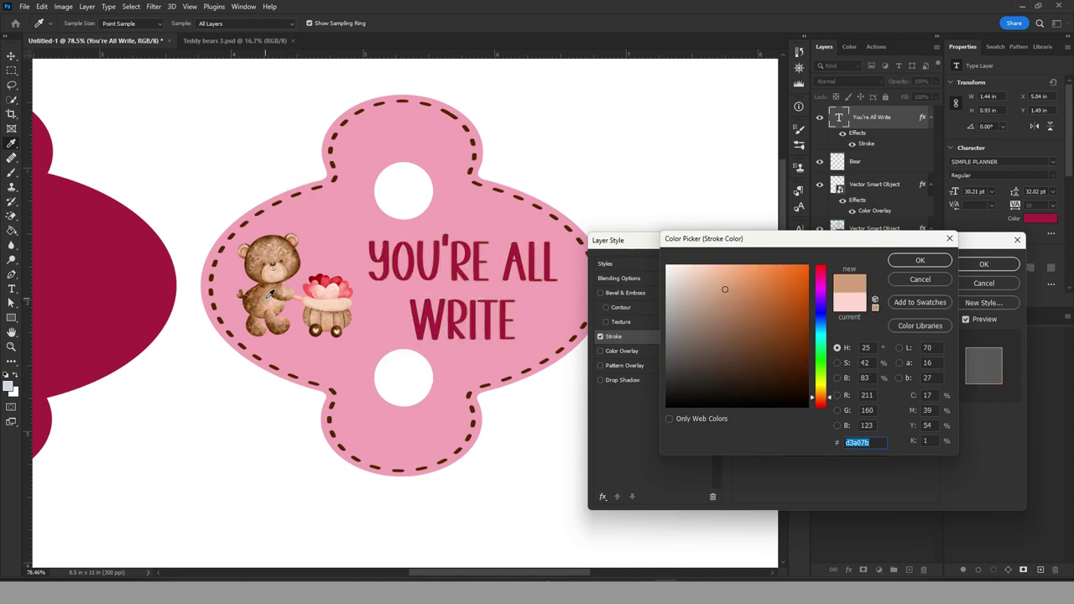
left_click(334, 279)
left_click(294, 238)
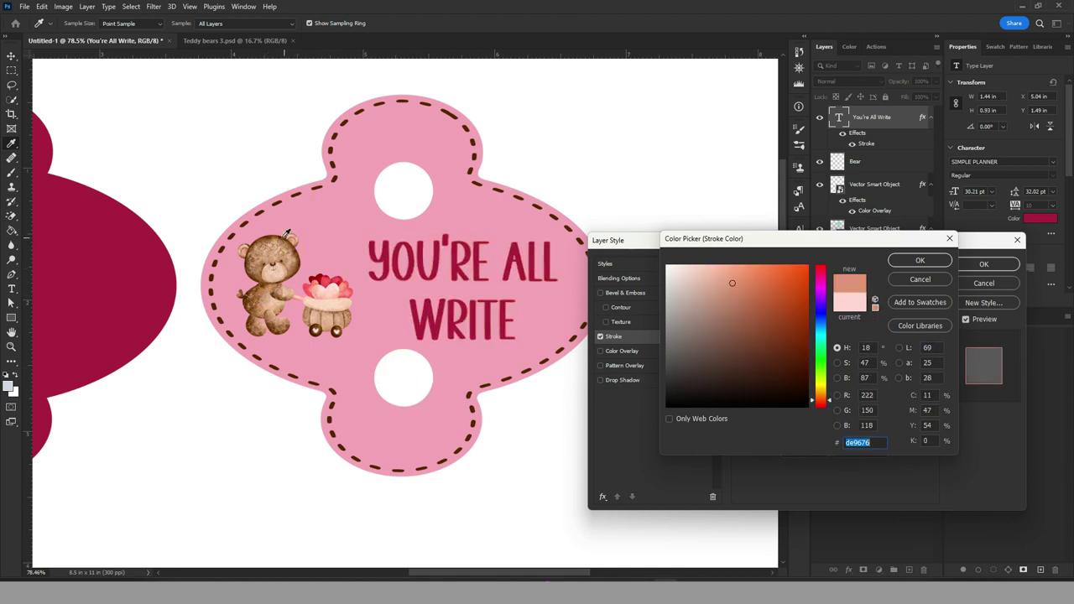
left_click(260, 209)
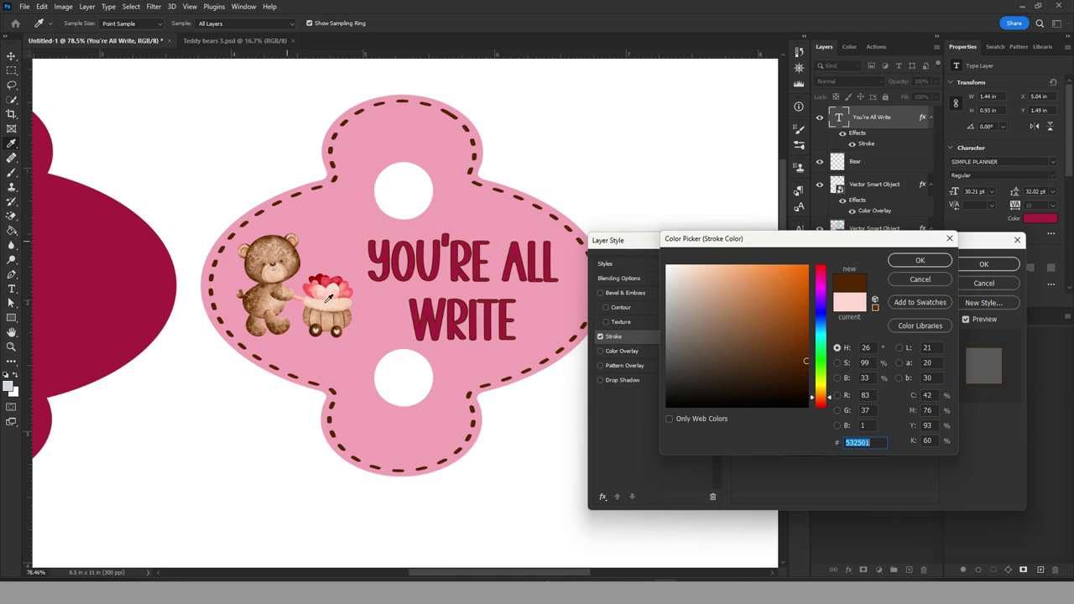
left_click(547, 134)
left_click(920, 259)
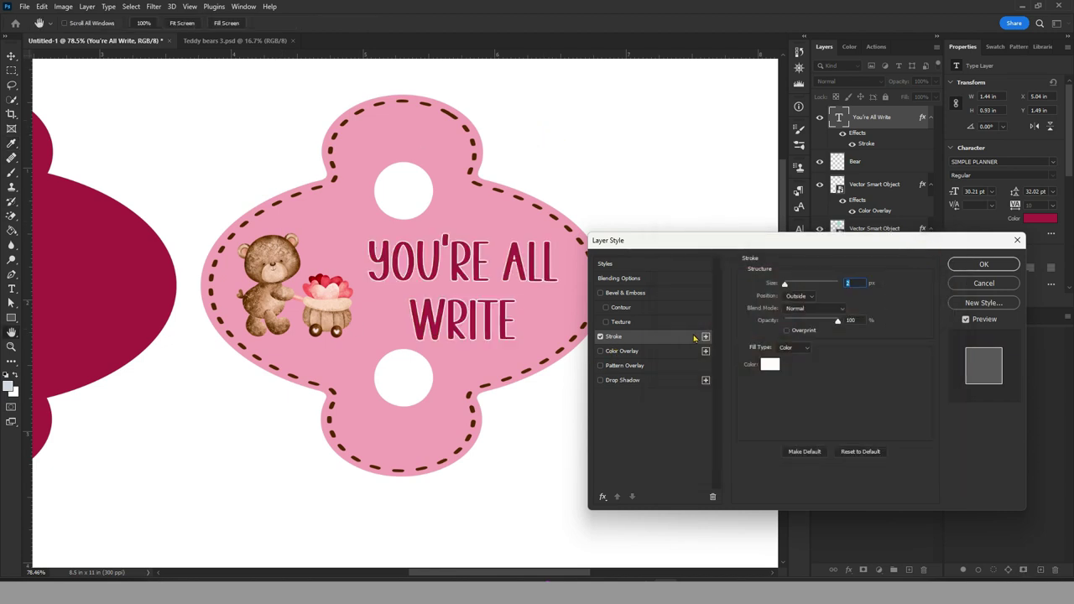
Add a second Stroke in brown sampled from the stitching, size 10
left_click(706, 337)
left_click(656, 350)
left_click(770, 363)
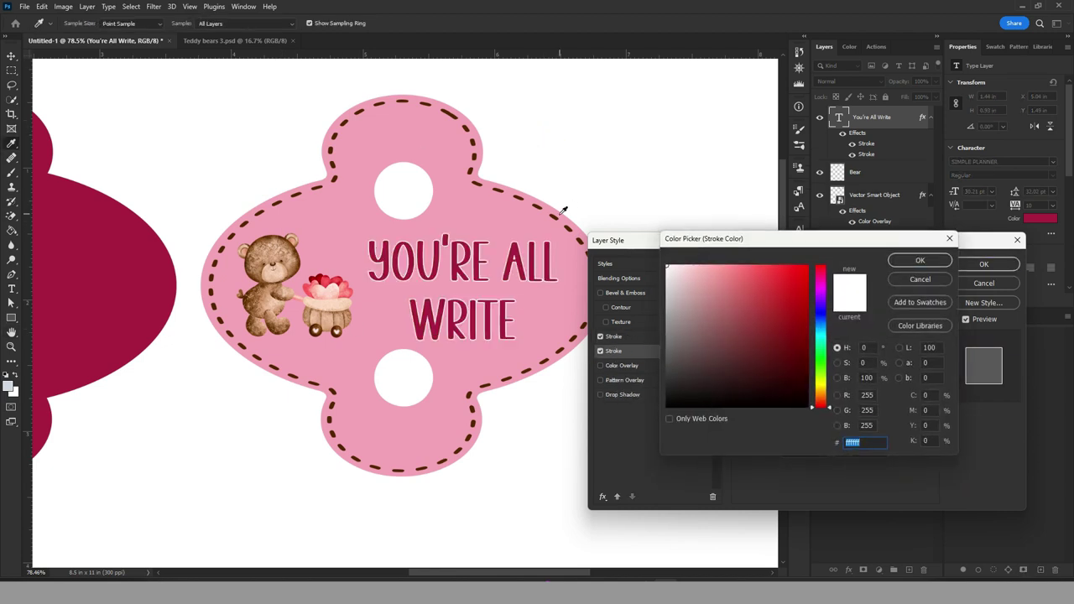
left_click(564, 210)
left_click(915, 260)
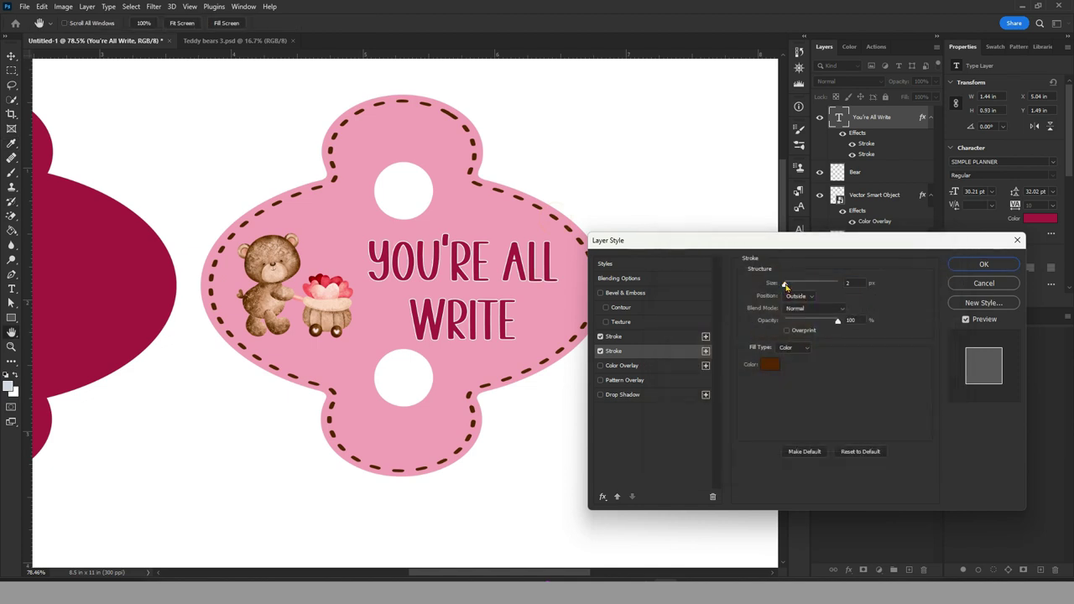
left_click_drag(786, 286, 787, 288)
left_click(667, 336)
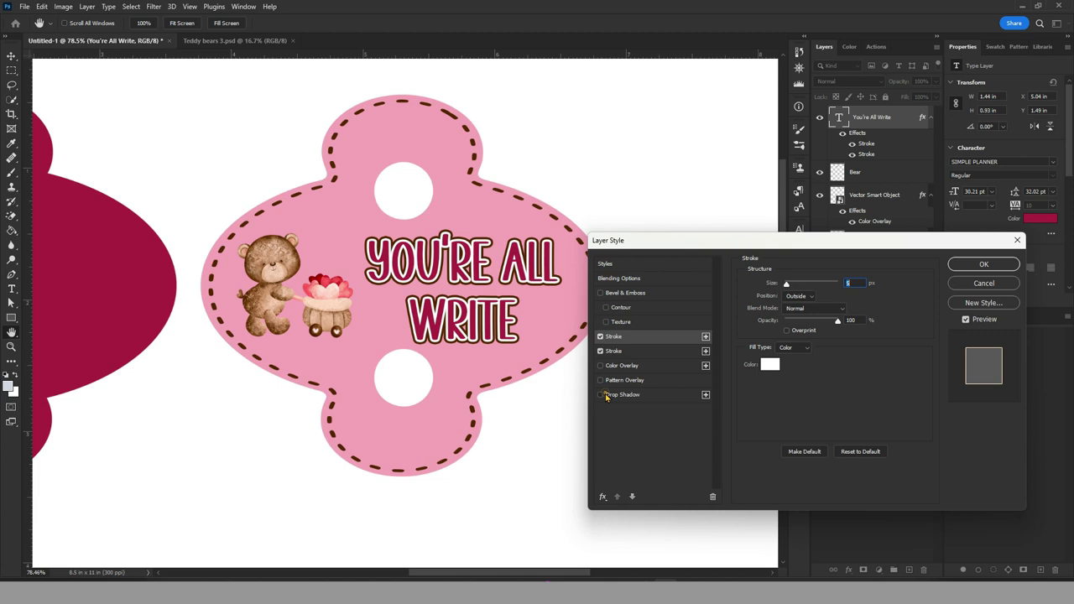
Add a brown Drop Shadow at distance 12 and apply the text effects
left_click(601, 394)
left_click(647, 394)
left_click(855, 283)
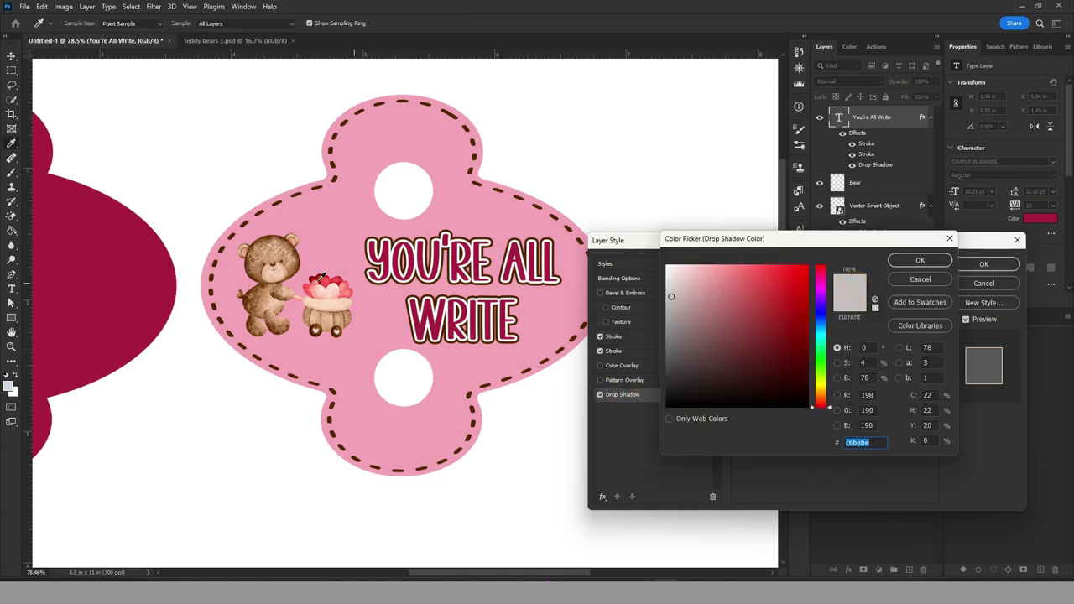
left_click(475, 387)
left_click(920, 261)
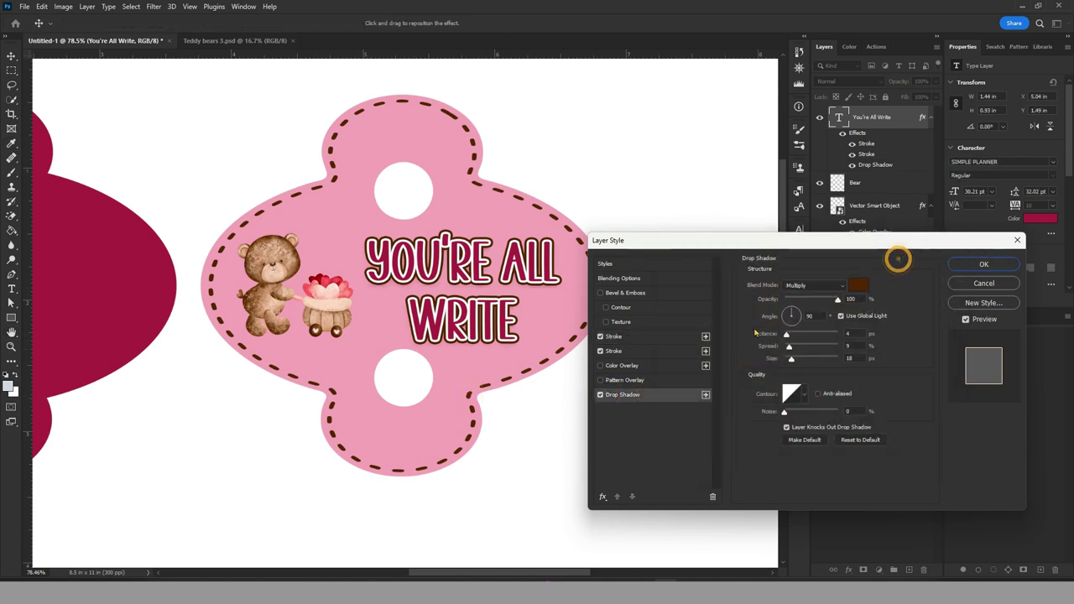
left_click_drag(785, 336, 791, 347)
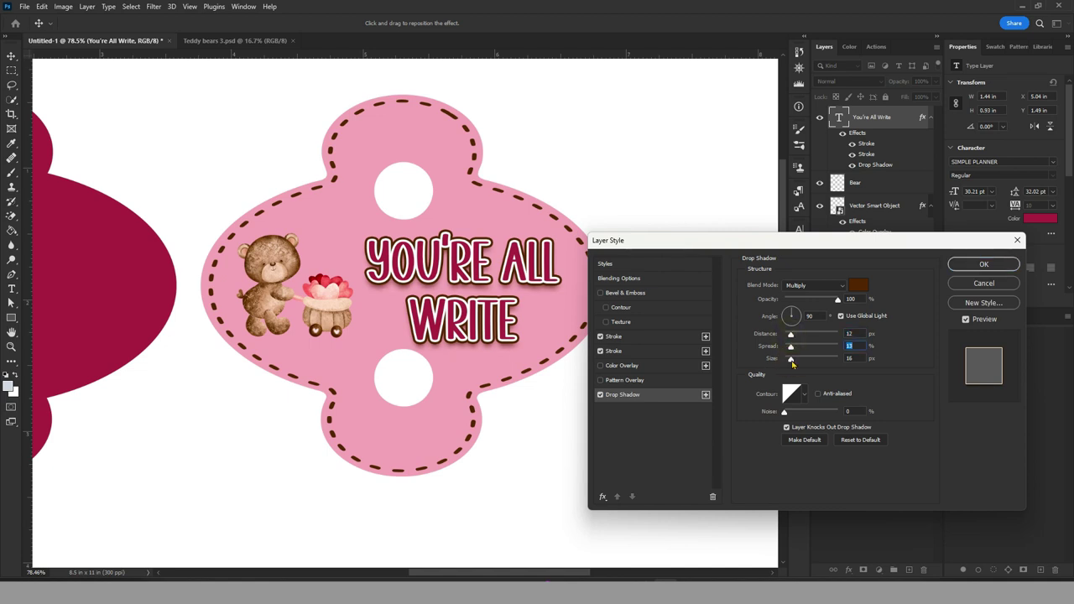
left_click(984, 263)
left_click(854, 182)
Lower the bear's drop shadow distance and spread, and nudge the bear slightly right
left_click_drag(301, 279, 315, 287)
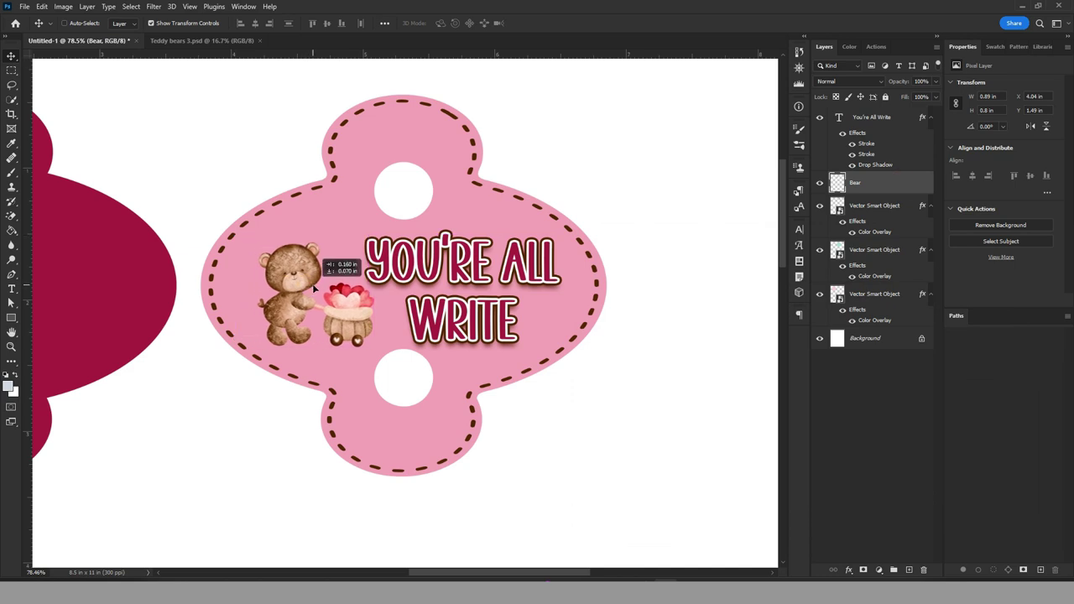
left_click(849, 570)
left_click(850, 571)
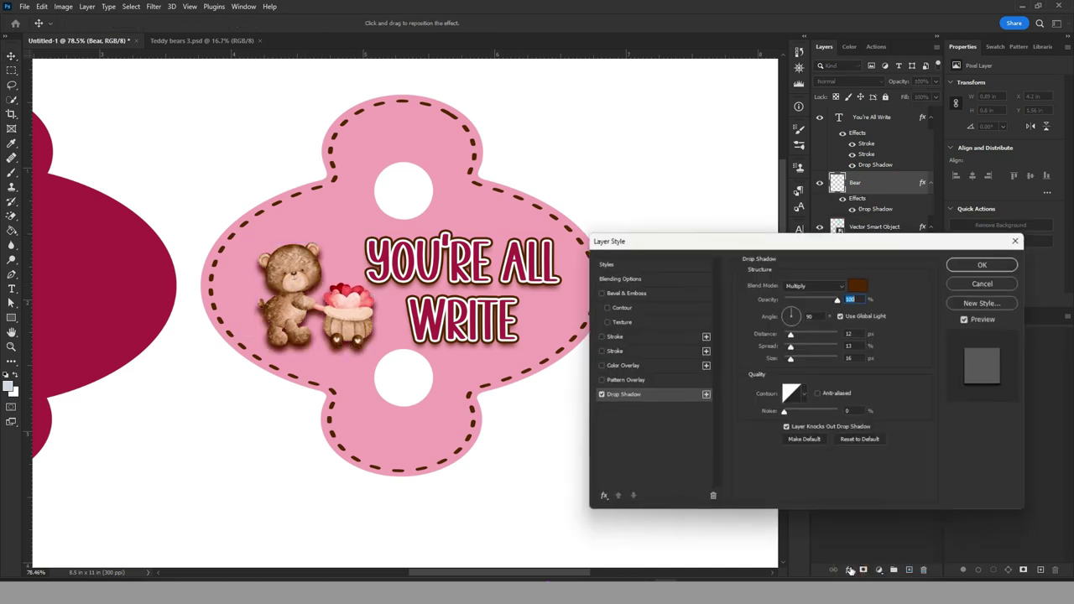
left_click_drag(792, 334, 788, 359)
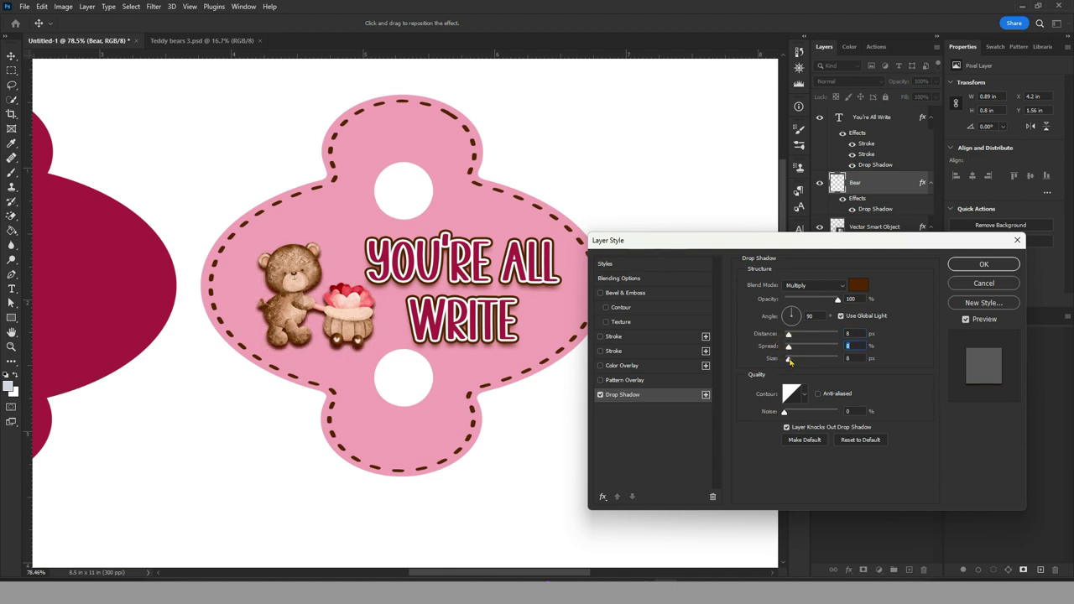
left_click(979, 266)
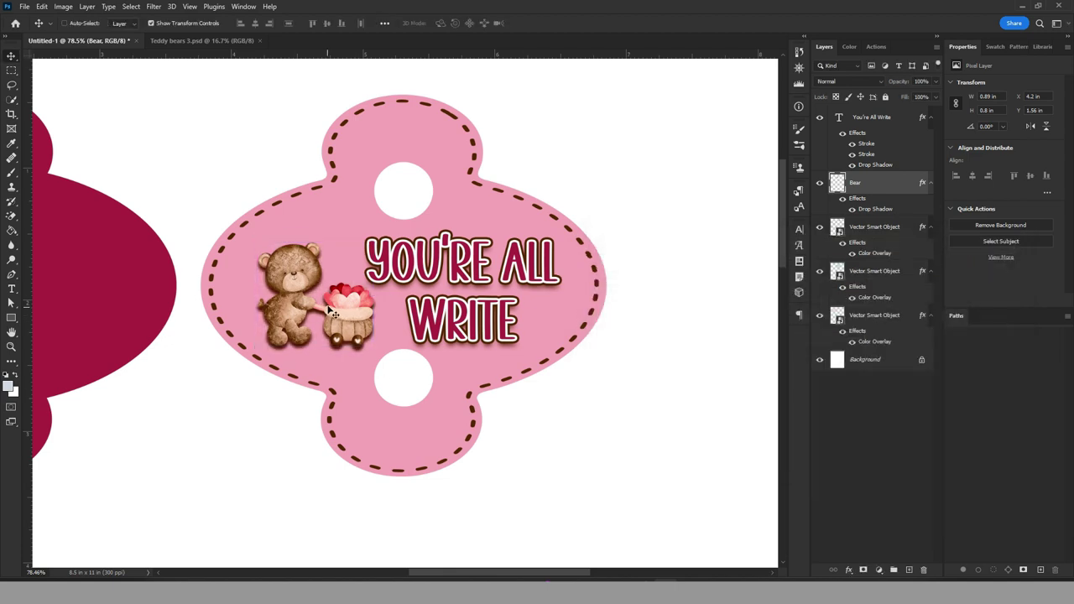
left_click_drag(345, 327, 355, 329)
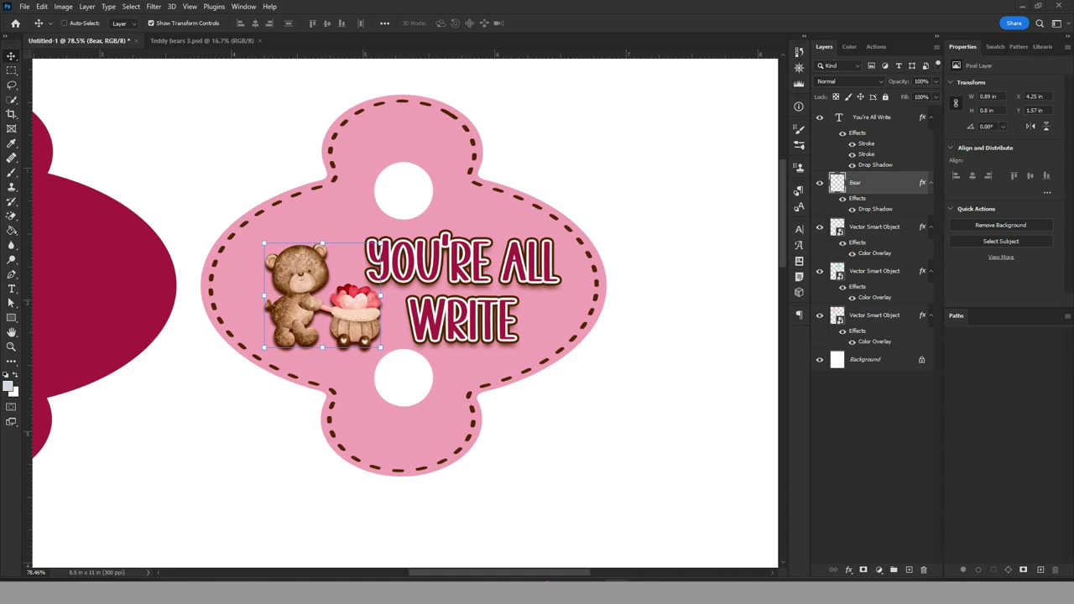
Copy the love mushroom layer from Teddy bears 3.psd into the tag document beside the bear
left_click(197, 40)
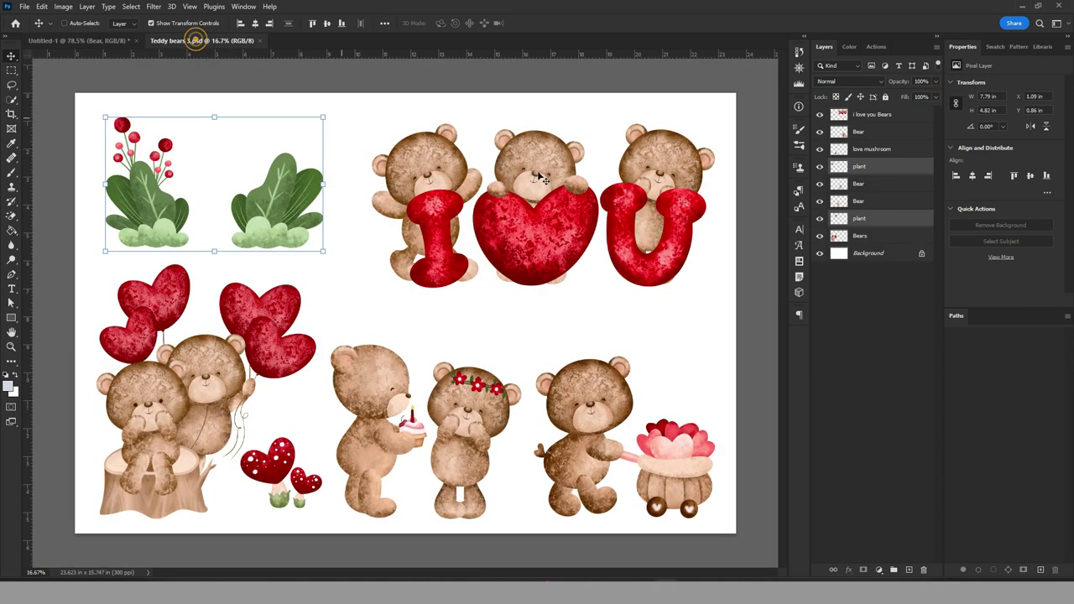
left_click(905, 149)
mouse_move(900, 152)
left_mouse_down()
mouse_move(710, 124)
mouse_move(100, 475)
mouse_move(252, 318)
mouse_move(262, 344)
left_mouse_up()
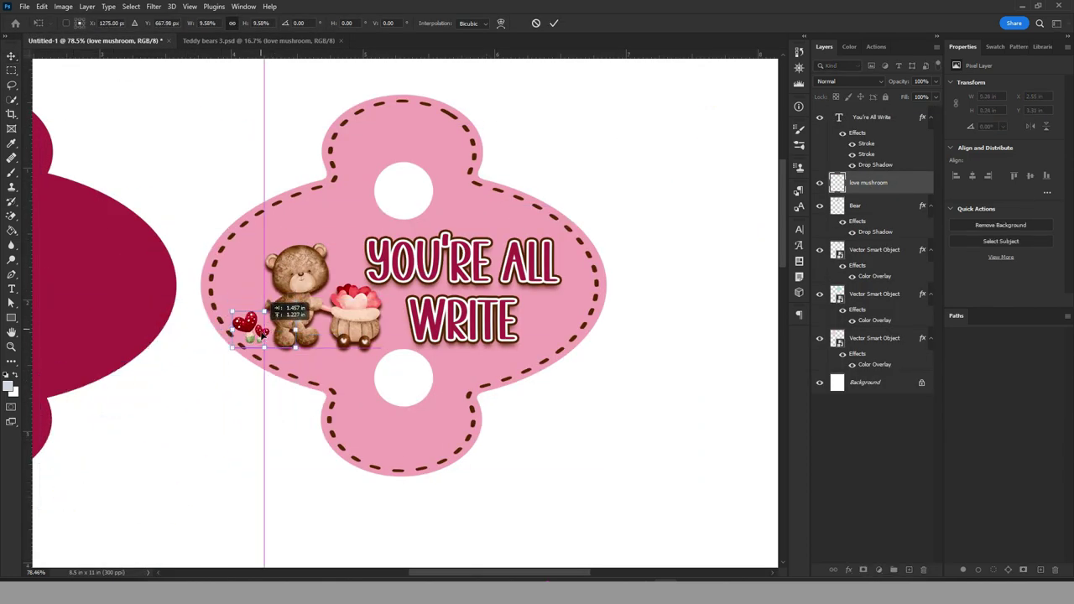
key("Return")
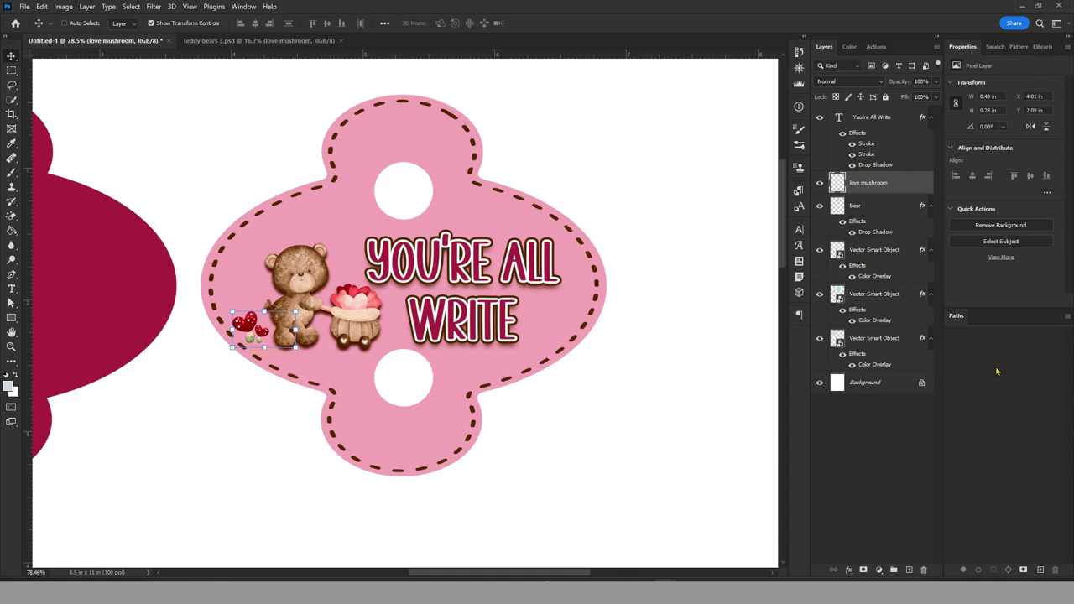
Give the mushroom a Drop Shadow in its sampled red with a slightly reduced size
left_click(849, 569)
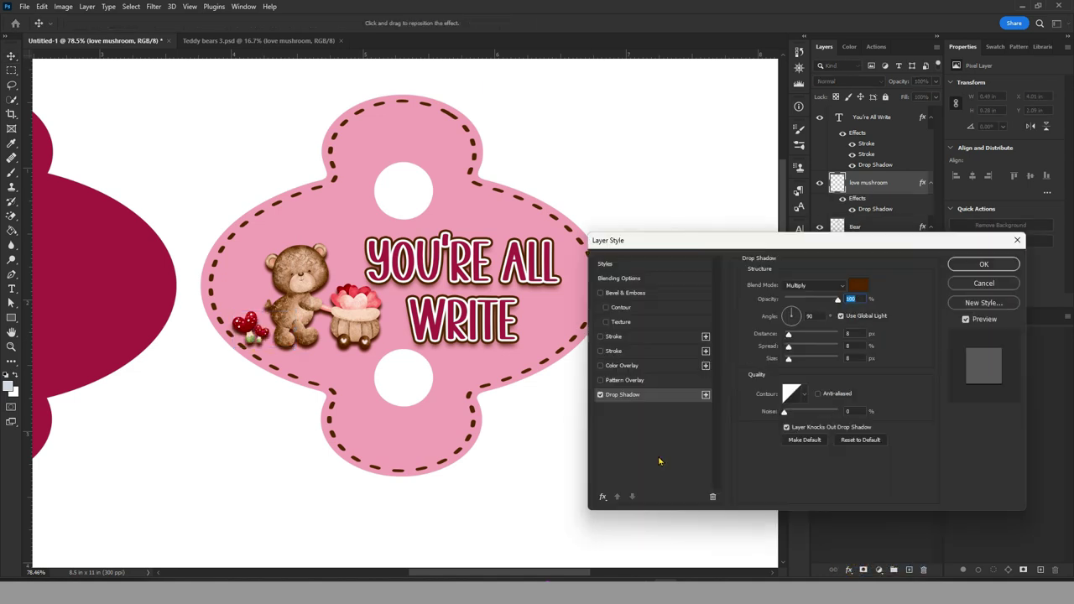
left_click(859, 286)
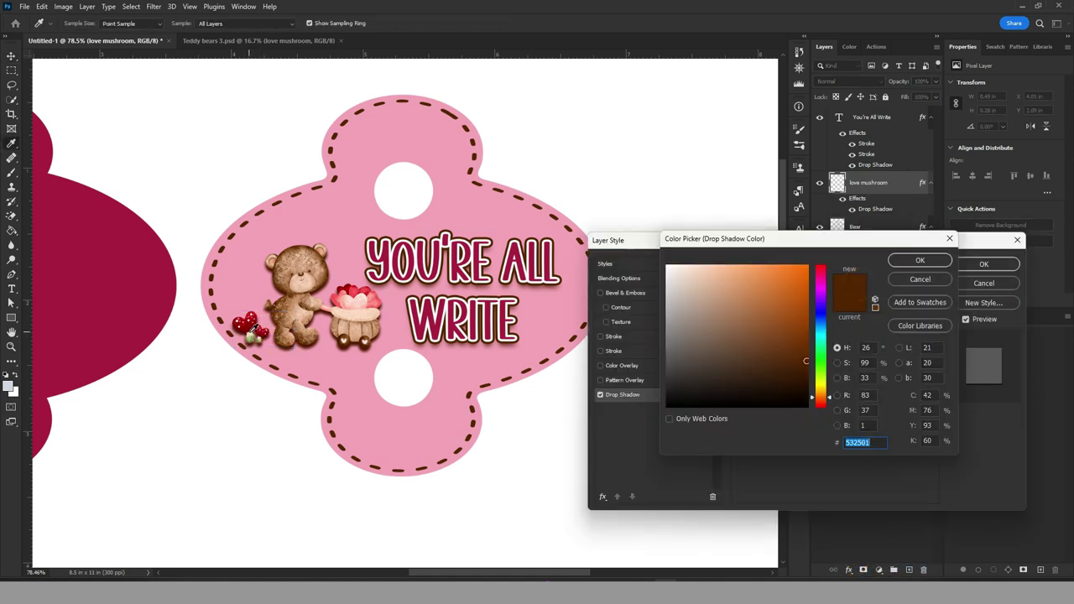
left_click(249, 335)
left_click(914, 262)
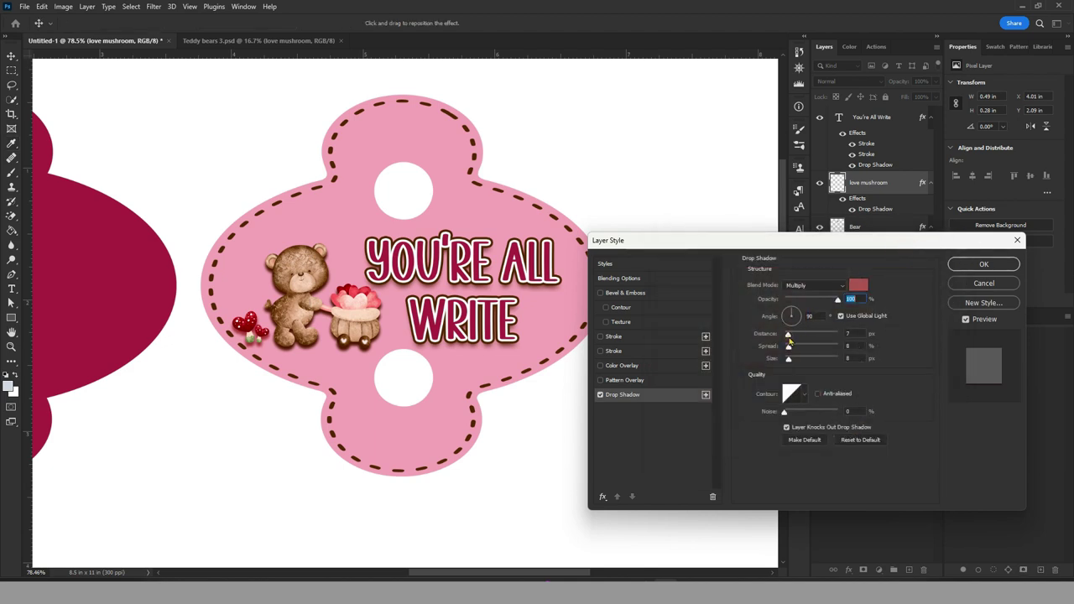
left_click_drag(789, 345, 787, 361)
left_click_drag(788, 361, 788, 334)
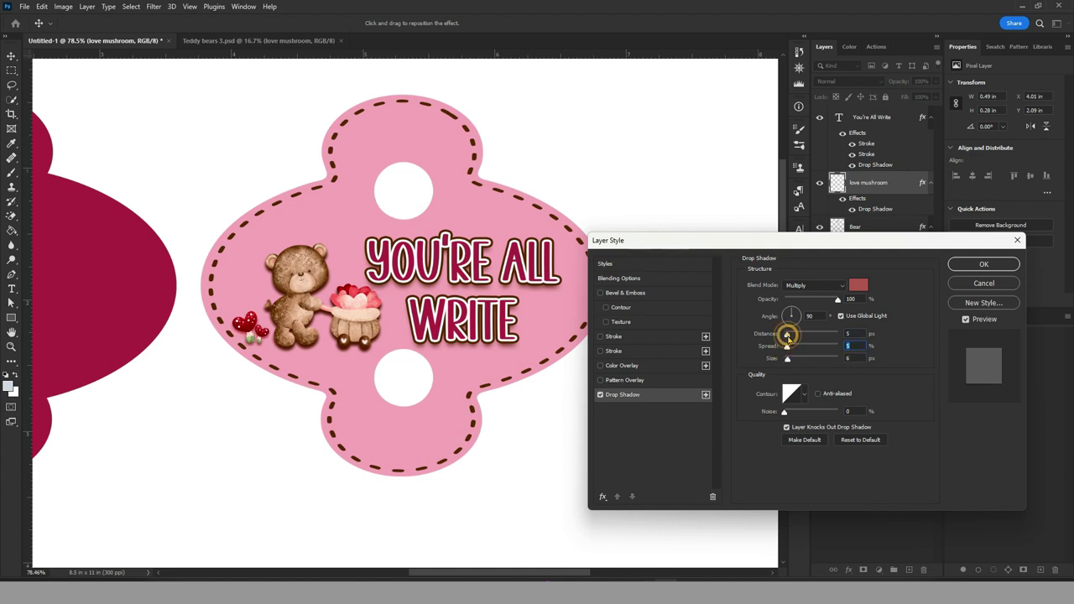
left_click(982, 263)
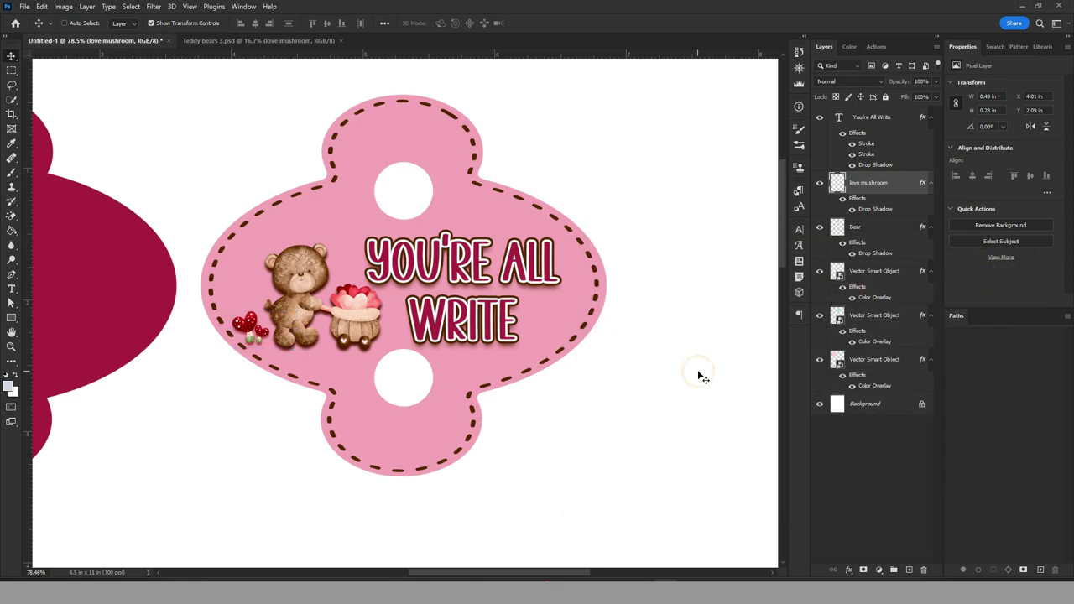
left_click(209, 42)
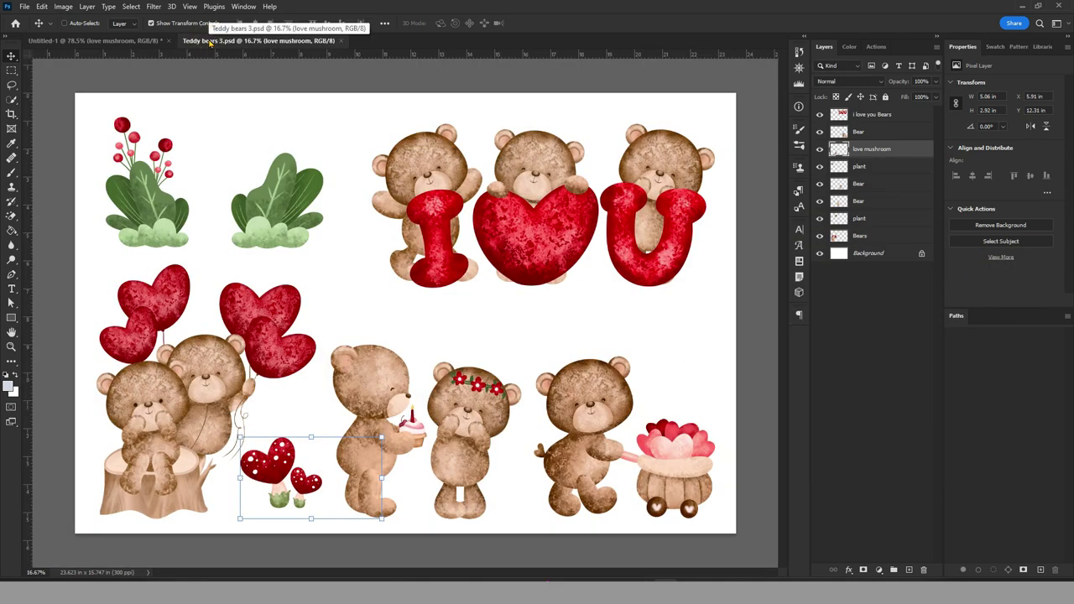
left_click(94, 41)
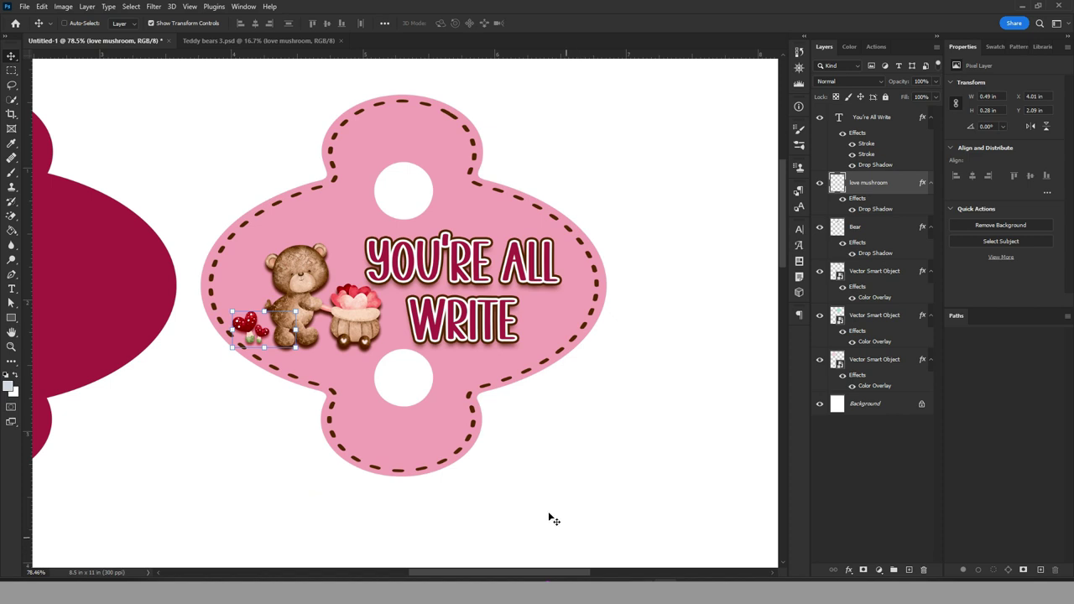
Select the text, love mushroom, Bear and tag shape layers and move the pink tag onto the red backing
scroll(722, 402, "down", 2)
scroll(702, 398, "down", 1)
left_click(887, 141)
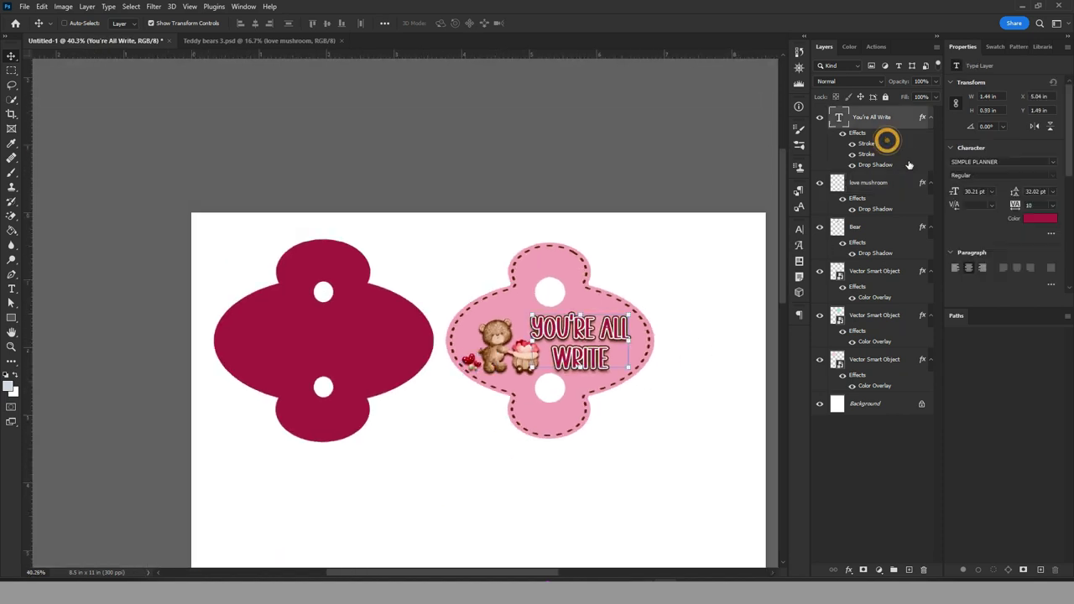
left_click(903, 191, "shift")
left_click(900, 237, "shift")
left_click(895, 285, "shift")
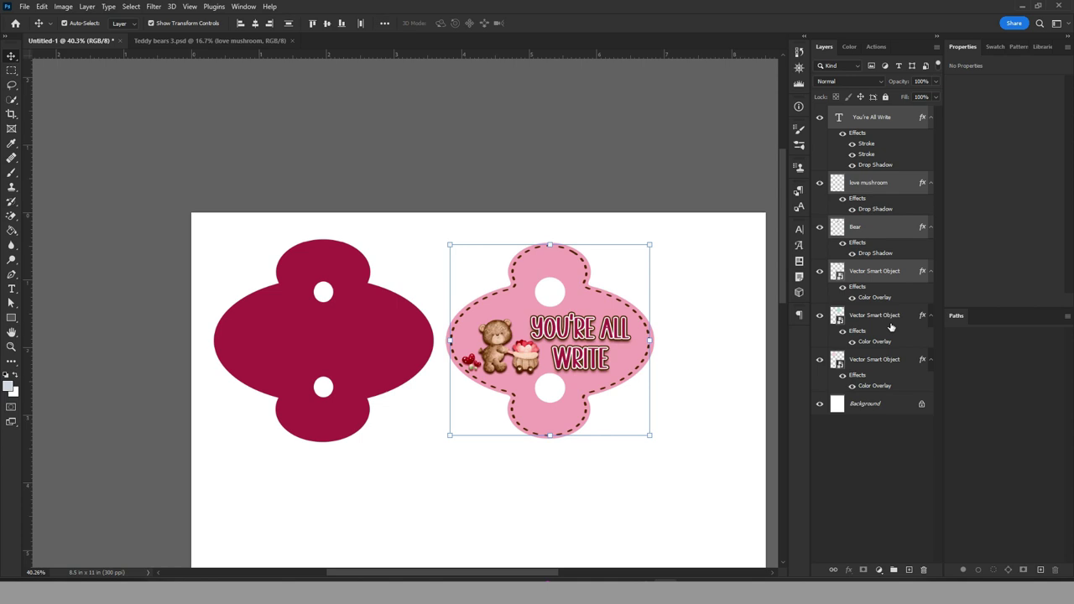
left_click(891, 325, "shift")
left_click_drag(624, 328, 404, 333)
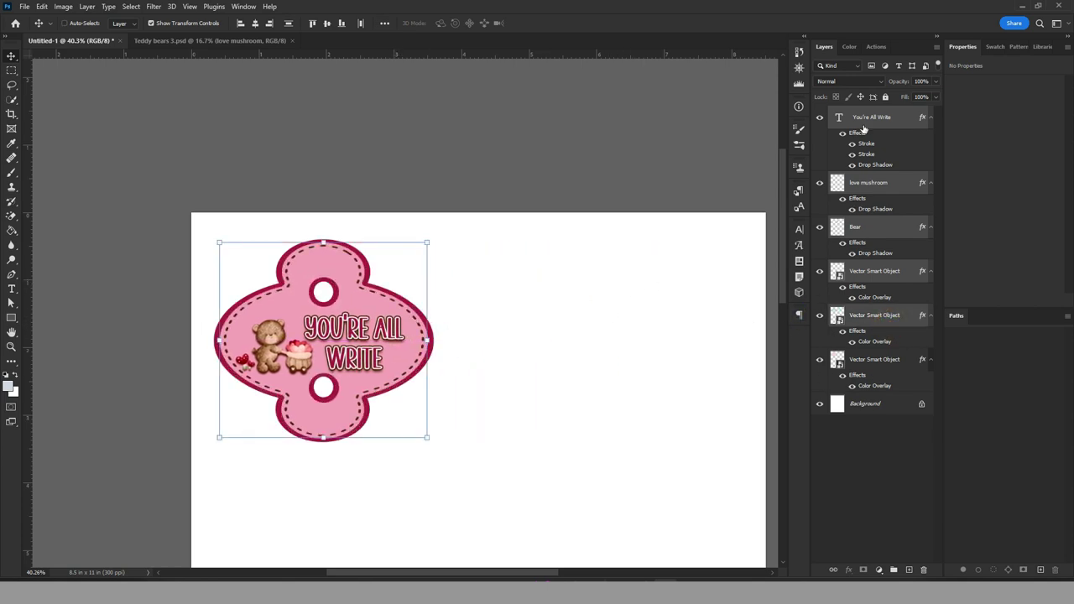
Add the last shape layer, hide the white Background and merge into one layer
left_click(876, 362, "shift")
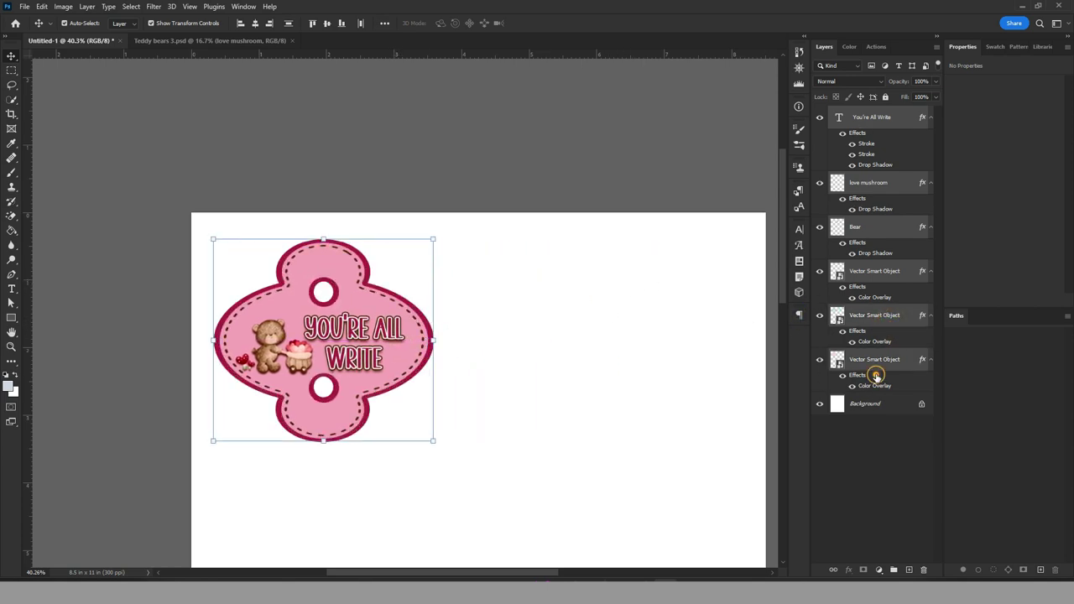
left_click(820, 404)
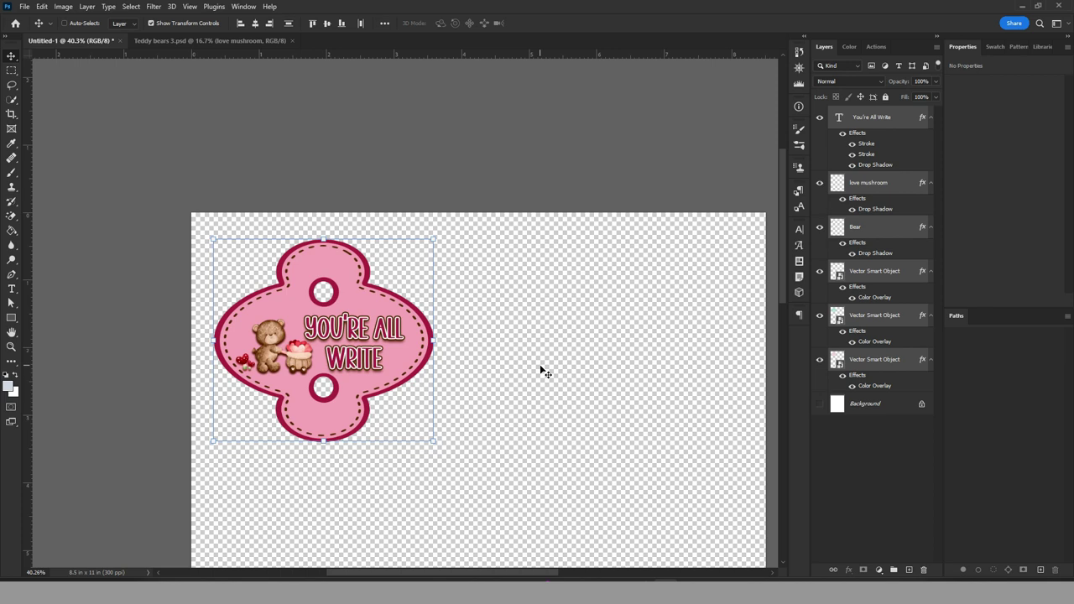
key("ctrl+e")
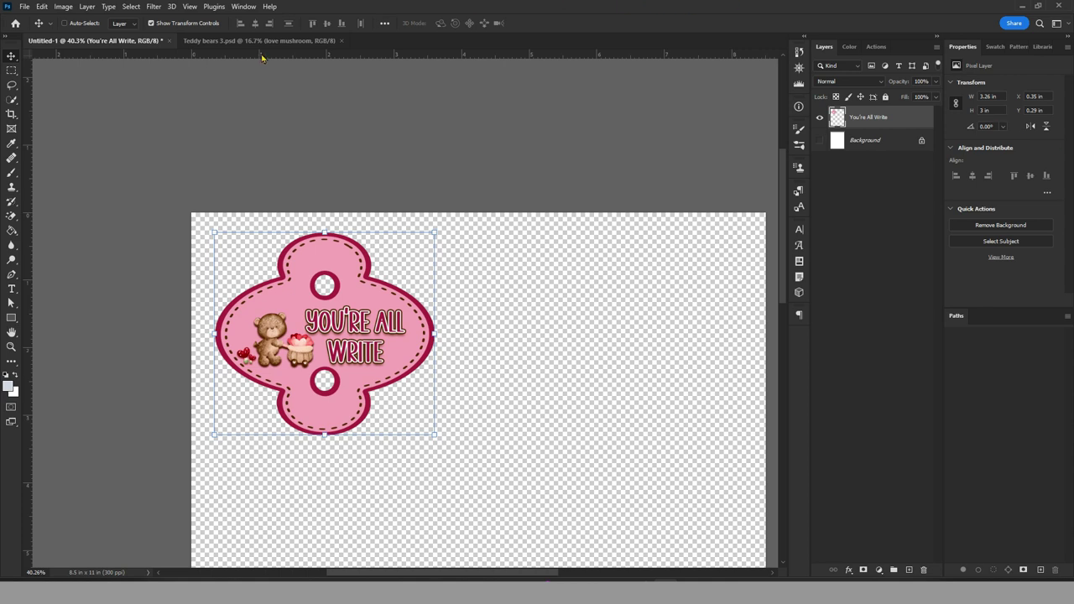
left_click(24, 7)
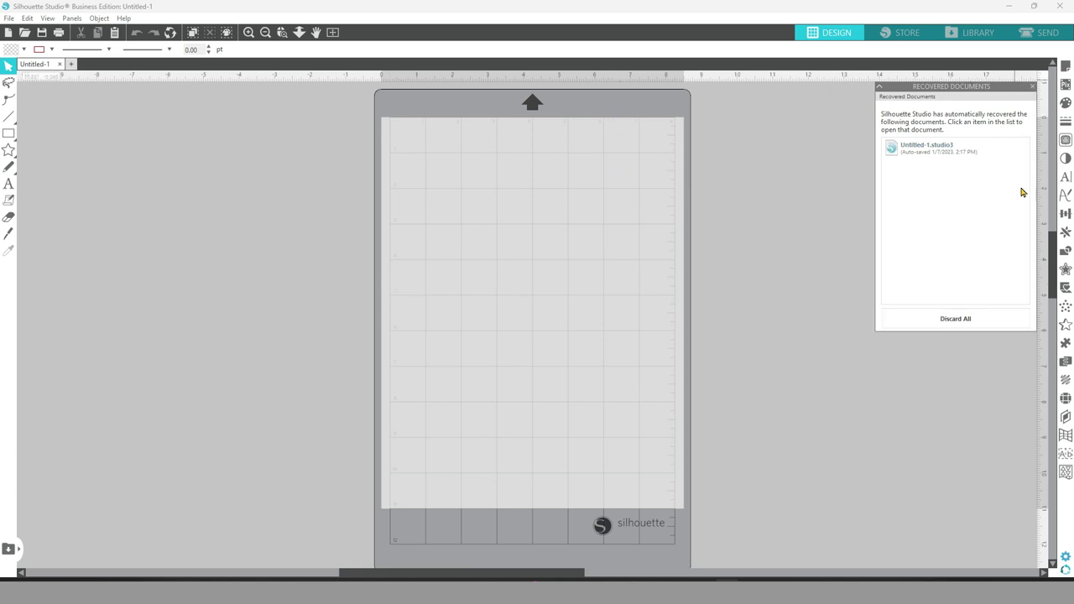
Discard the recovered documents, paste the tag design and scale it onto the cutting mat
left_click(978, 327)
left_click(577, 210)
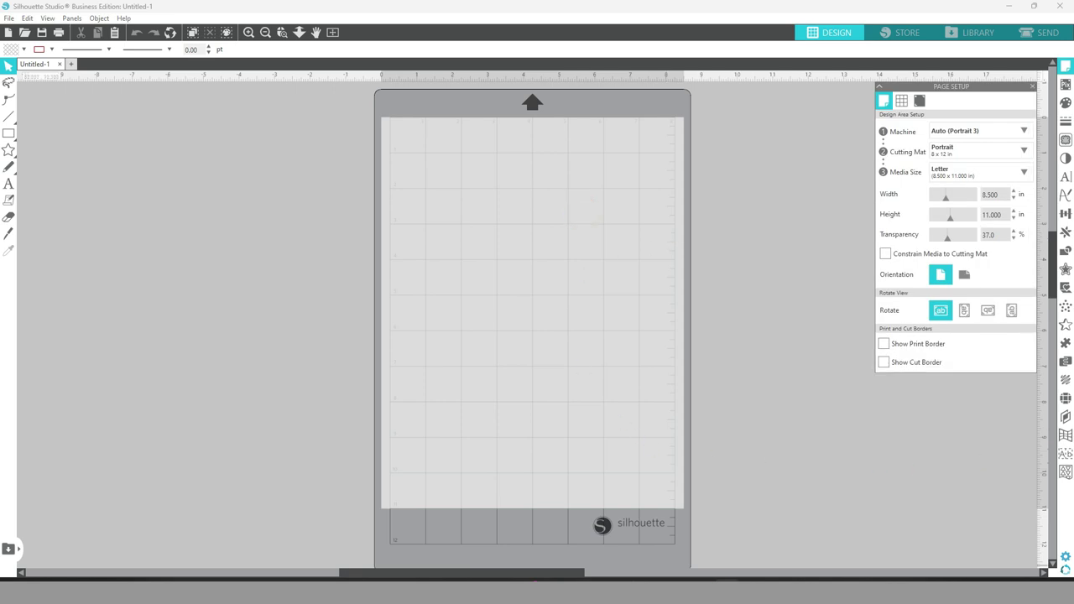
key("ctrl+v")
left_click(559, 296)
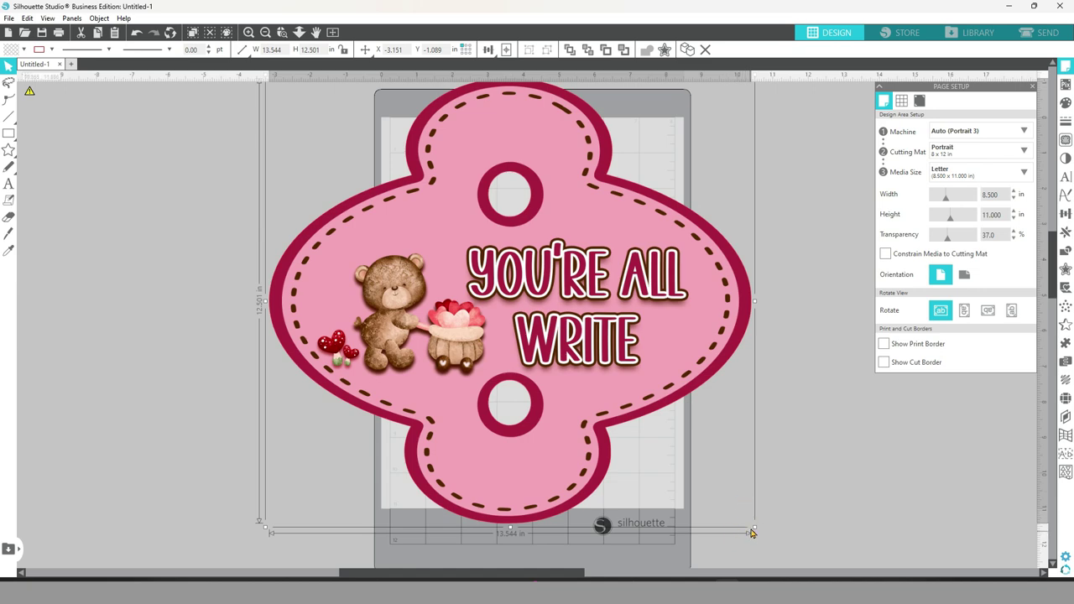
left_click_drag(755, 527, 419, 219)
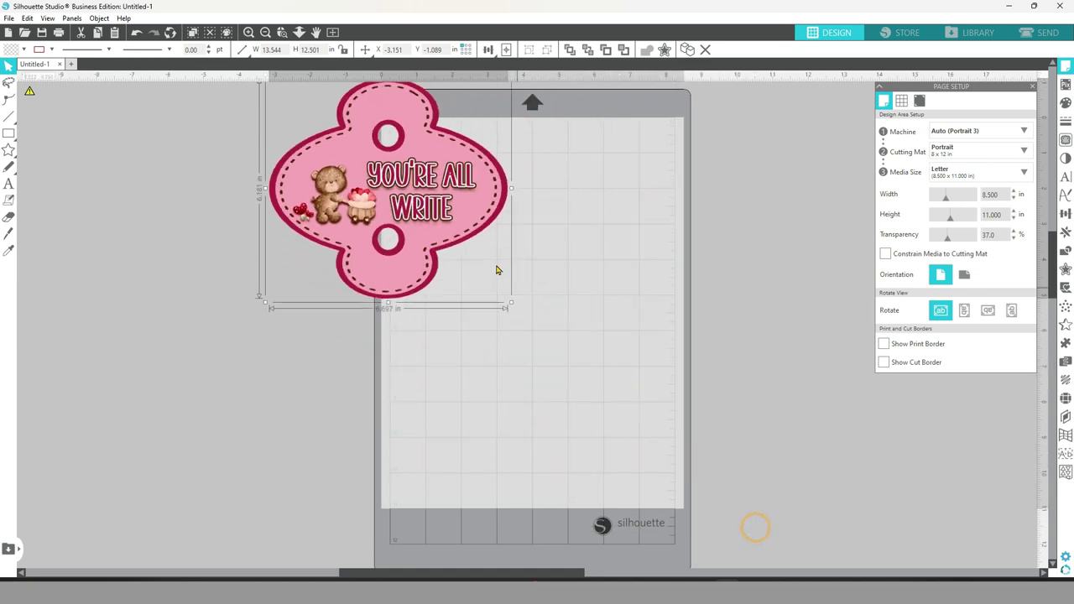
left_click_drag(377, 136, 478, 237)
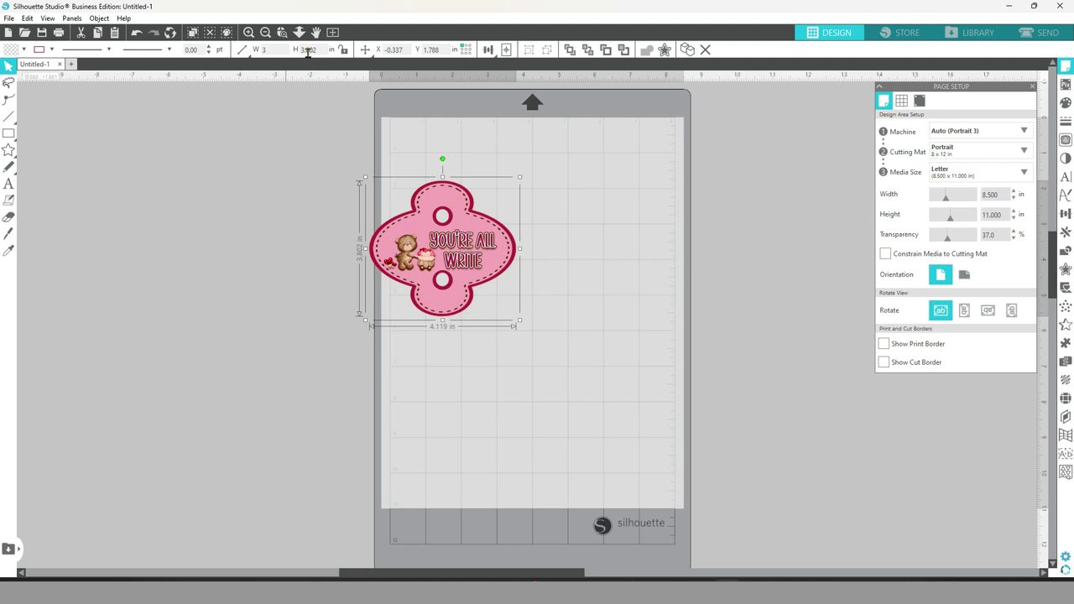
Set the tag's height to 3 inches and move it up near the mat's top
left_click(322, 50)
type("3.8")
key("Return")
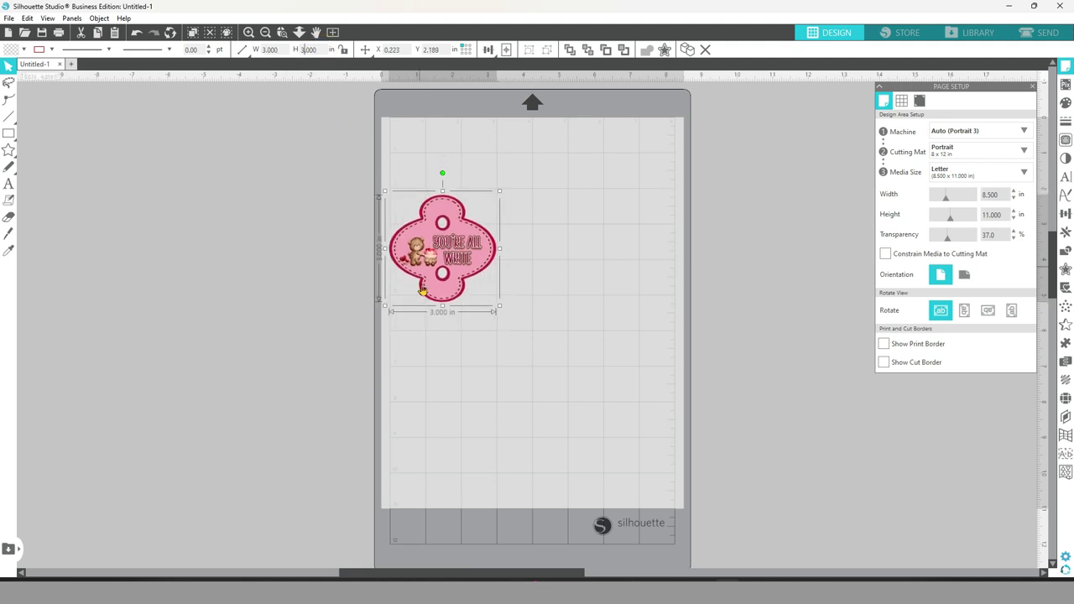
left_click_drag(438, 256, 450, 206)
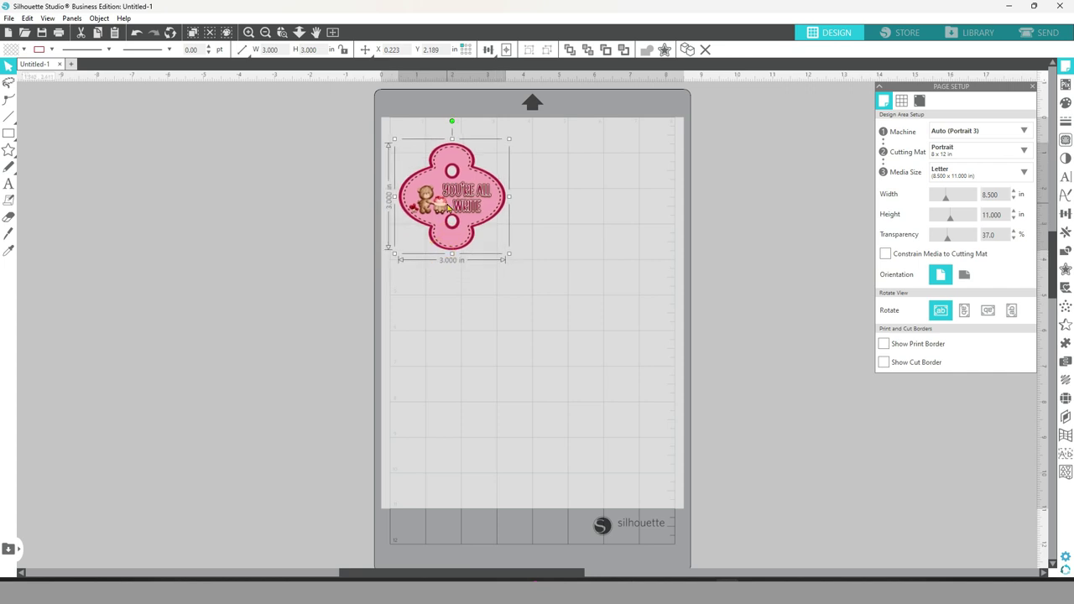
Turn registration marks on and nudge the tag clear of the corner mark
left_click(1065, 71)
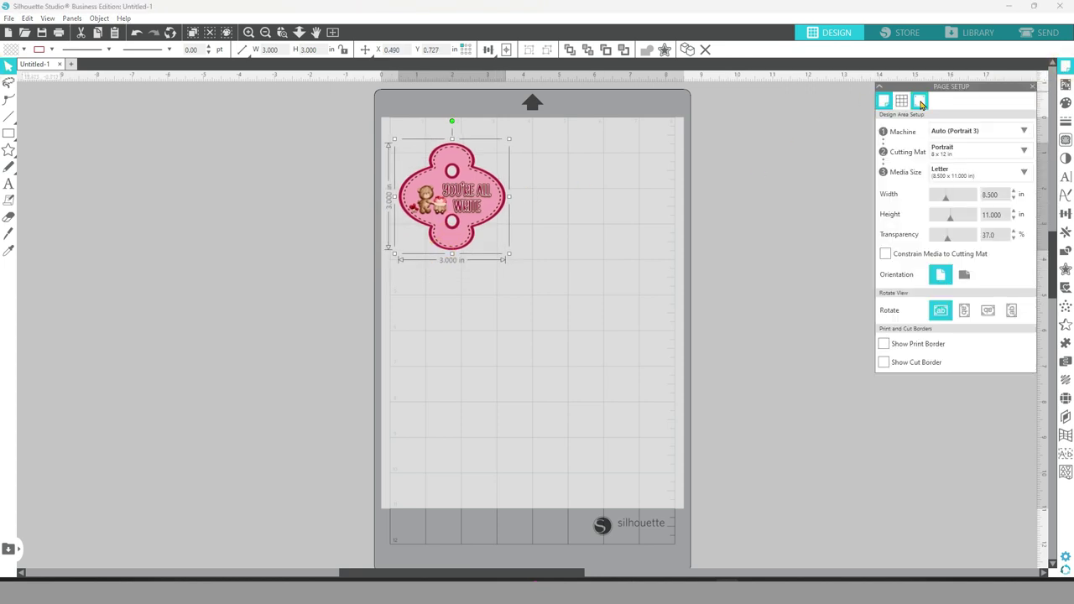
left_click(920, 100)
left_click(889, 130)
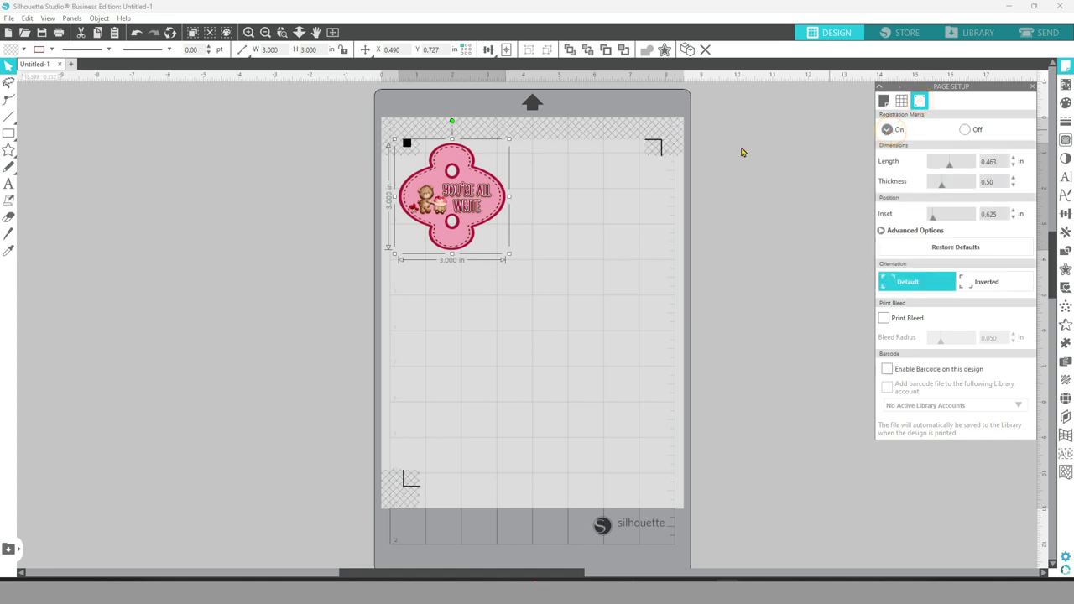
left_click_drag(492, 209, 496, 213)
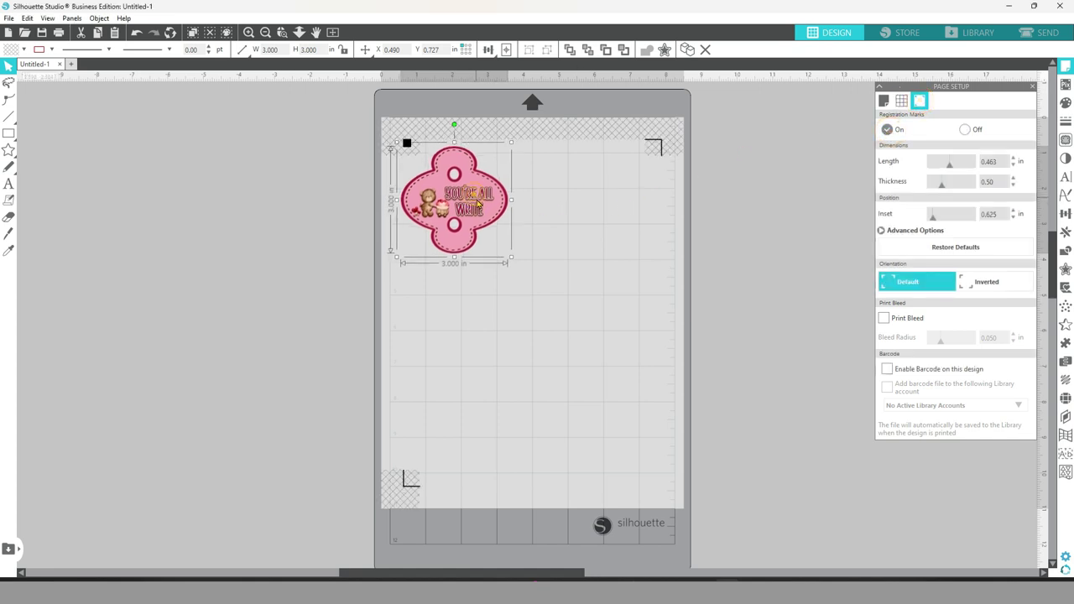
left_click(804, 250)
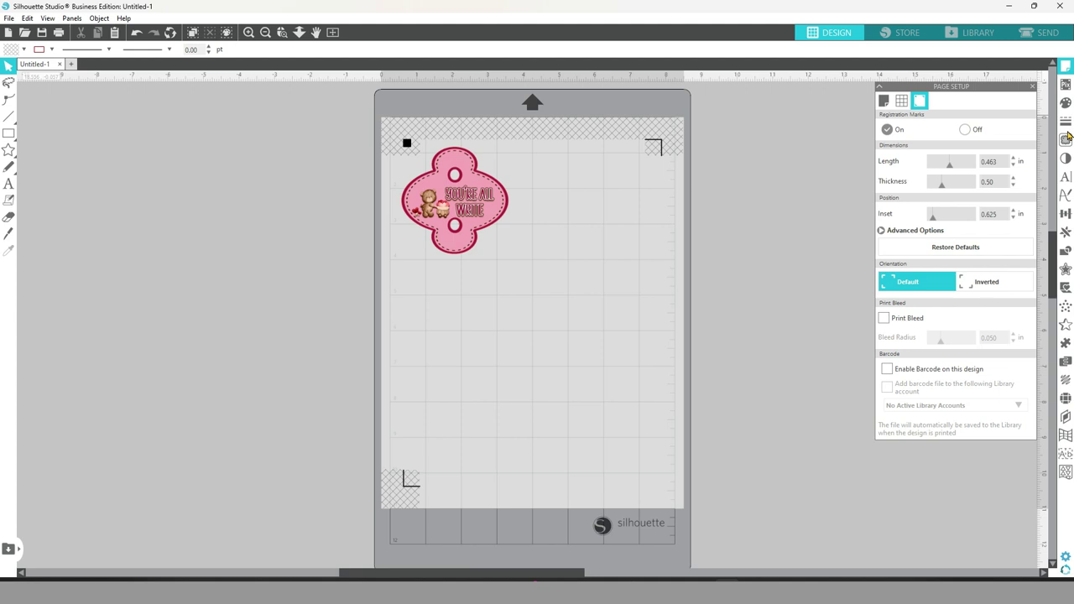
Replicate the tag to fill a column of three copies
left_click(1066, 213)
left_click(1065, 232)
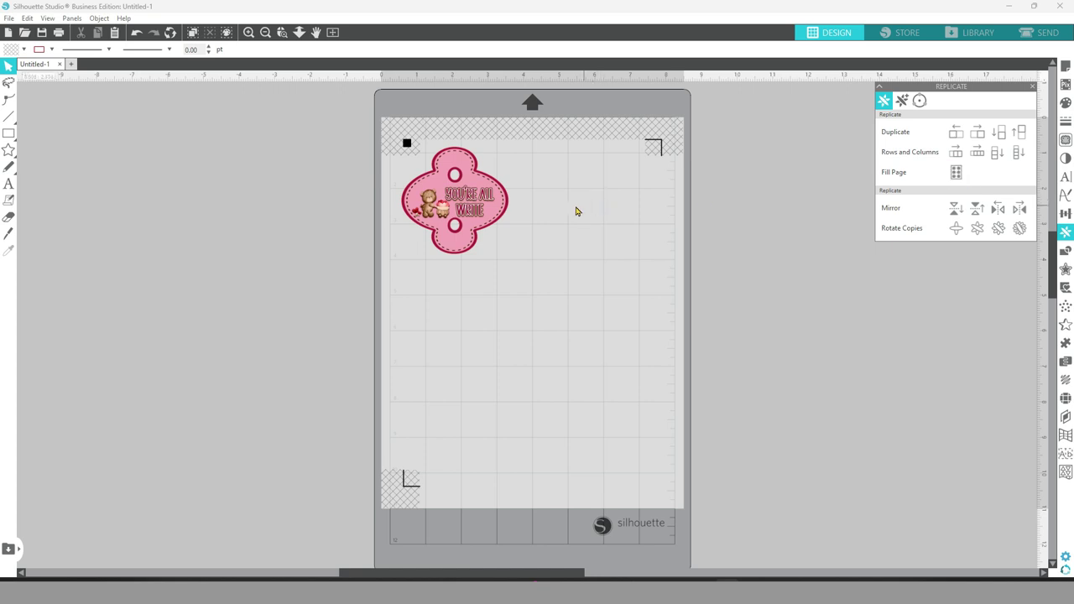
left_click(496, 205)
left_click(956, 172)
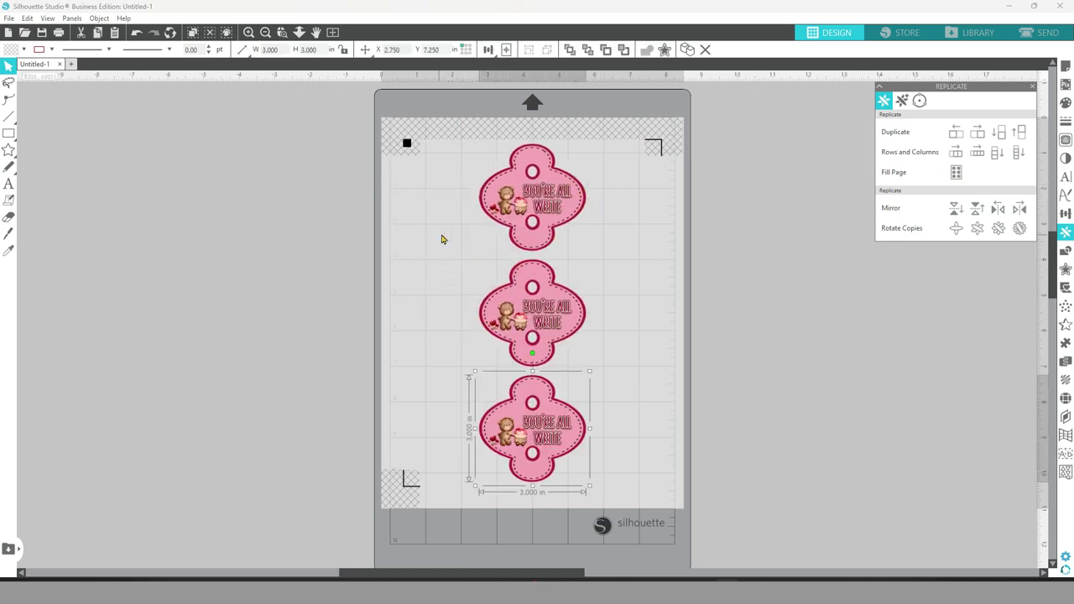
Duplicate the three-tag column and place the copy beside the originals
key("ctrl+a")
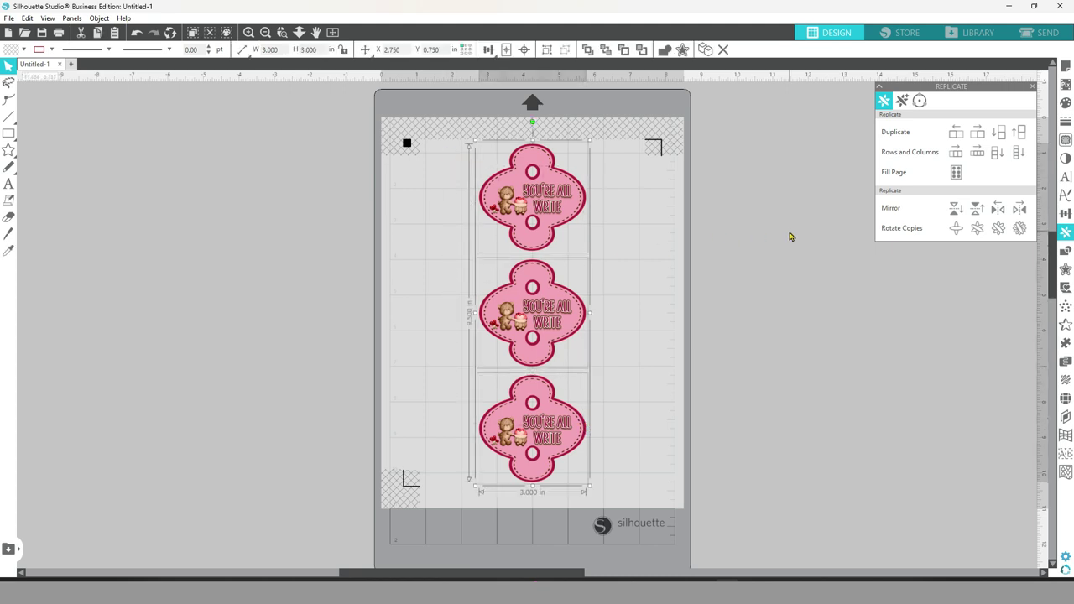
right_click(530, 296)
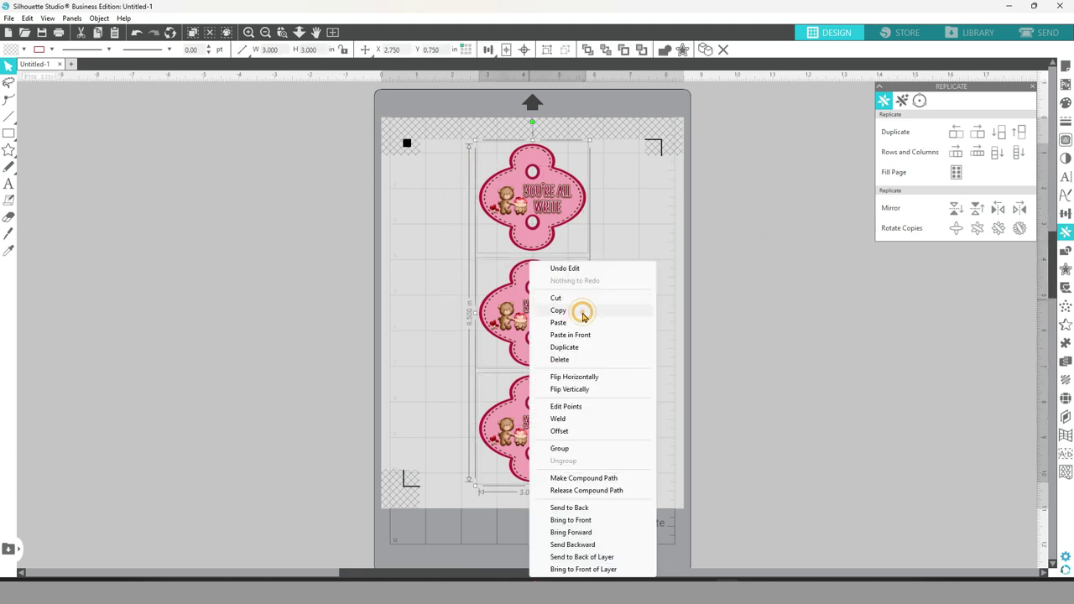
left_click(564, 346)
left_click_drag(537, 328, 627, 327)
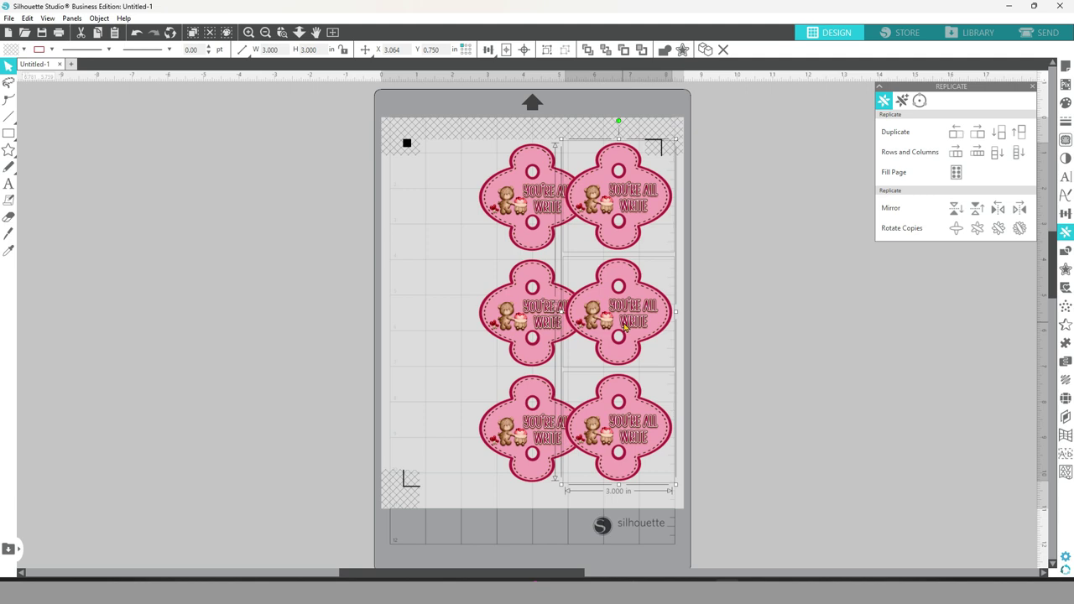
left_click(759, 264)
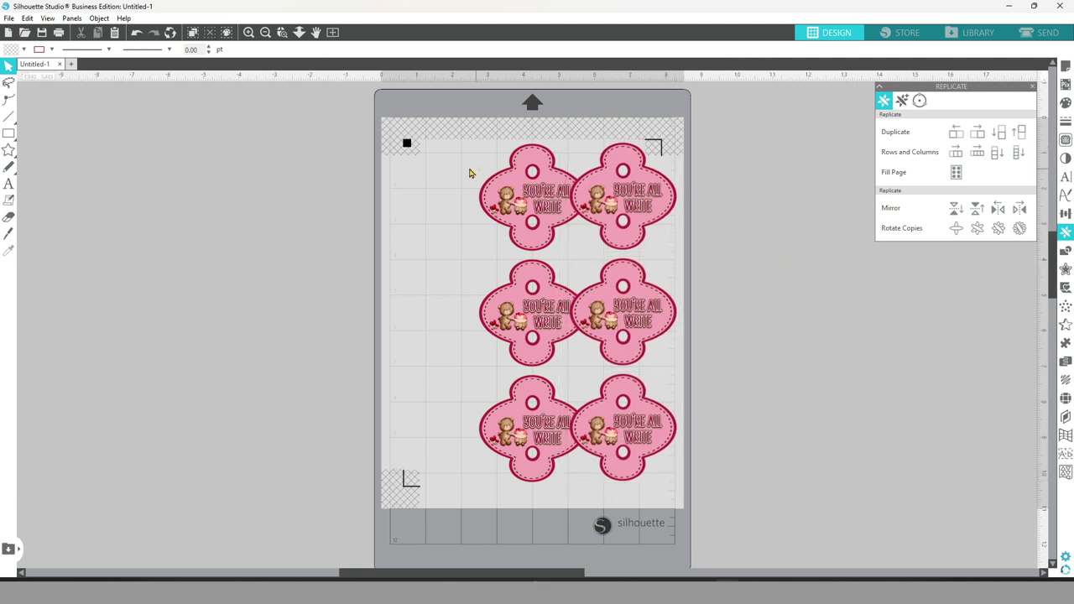
Spread the two columns apart, moving the left column toward the page's left edge
left_click_drag(469, 169, 530, 446)
left_click_drag(513, 339, 483, 340)
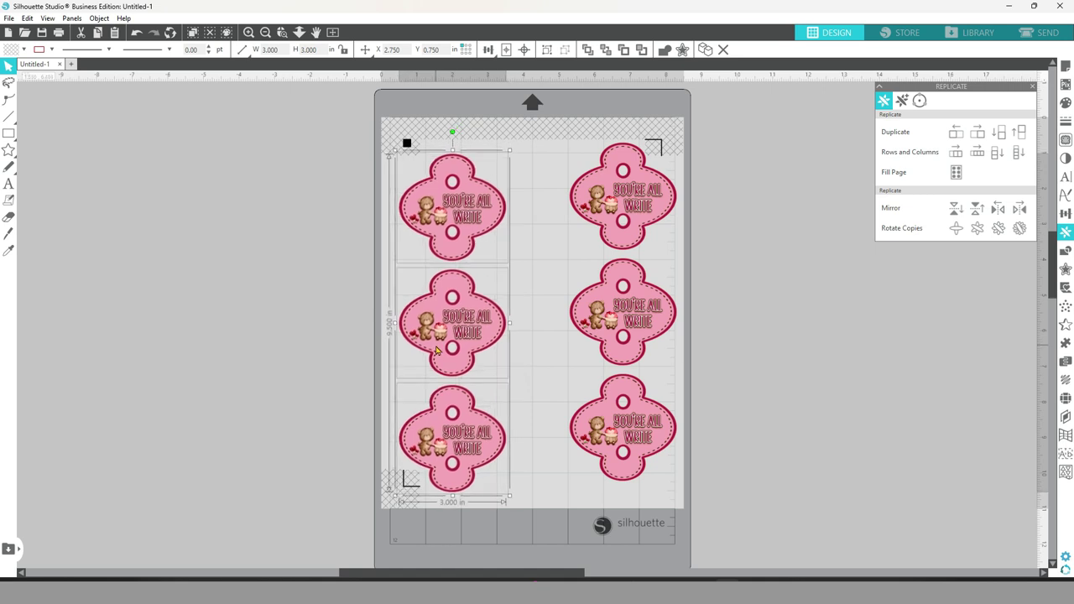
left_click_drag(483, 340, 435, 351)
left_click(808, 325)
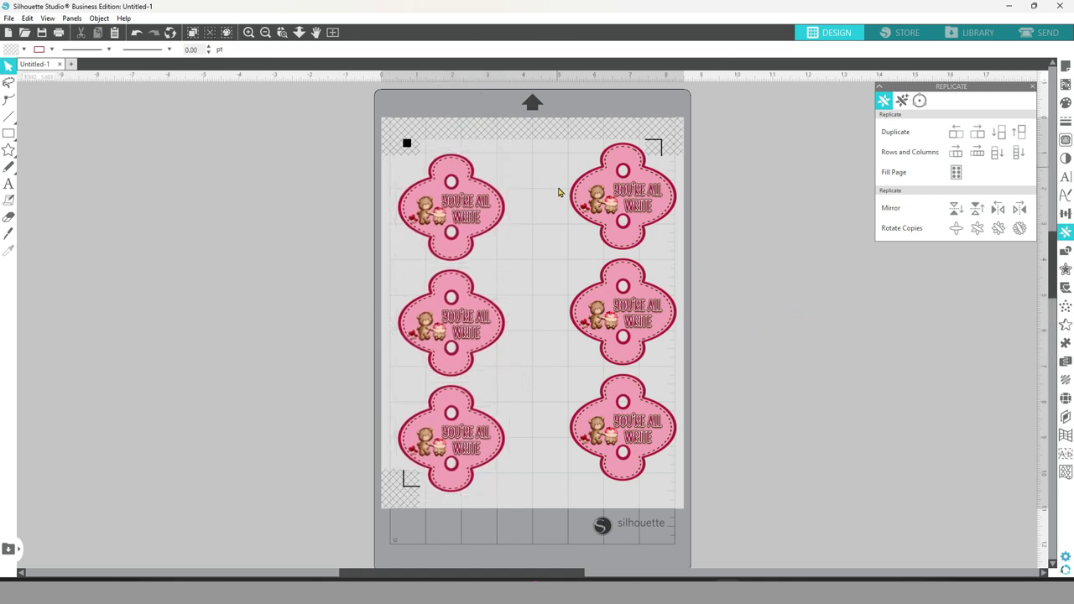
left_click_drag(555, 166, 618, 336)
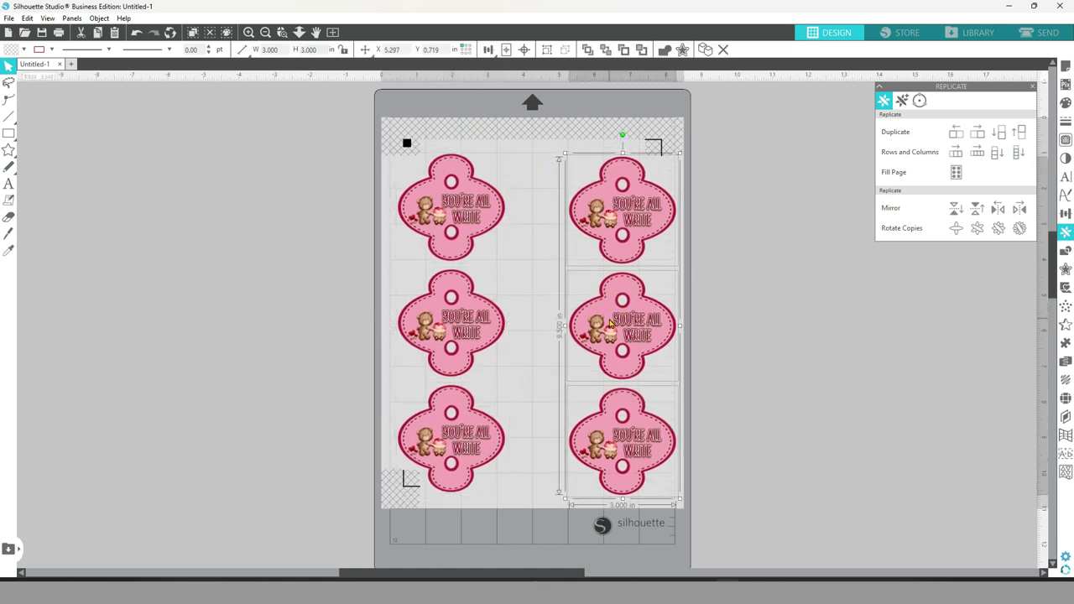
left_click(824, 314)
Duplicate the top two right-column tags into the centre, making eight tags
mouse_move(556, 188)
left_mouse_down()
mouse_move(621, 327)
mouse_move(546, 380)
left_mouse_up()
right_click(634, 262)
left_click(698, 347)
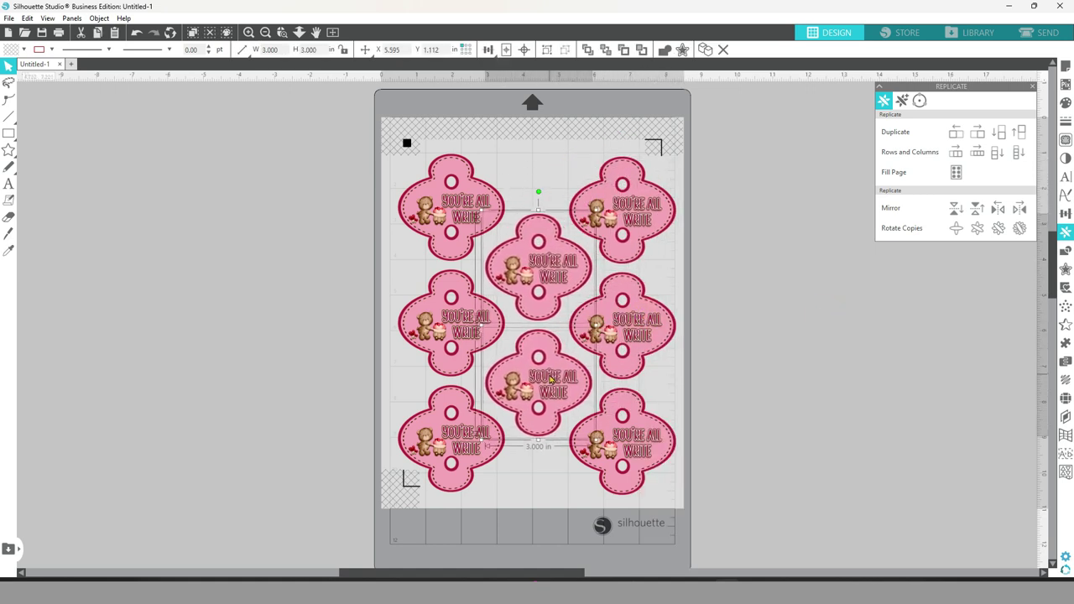
left_click(729, 362)
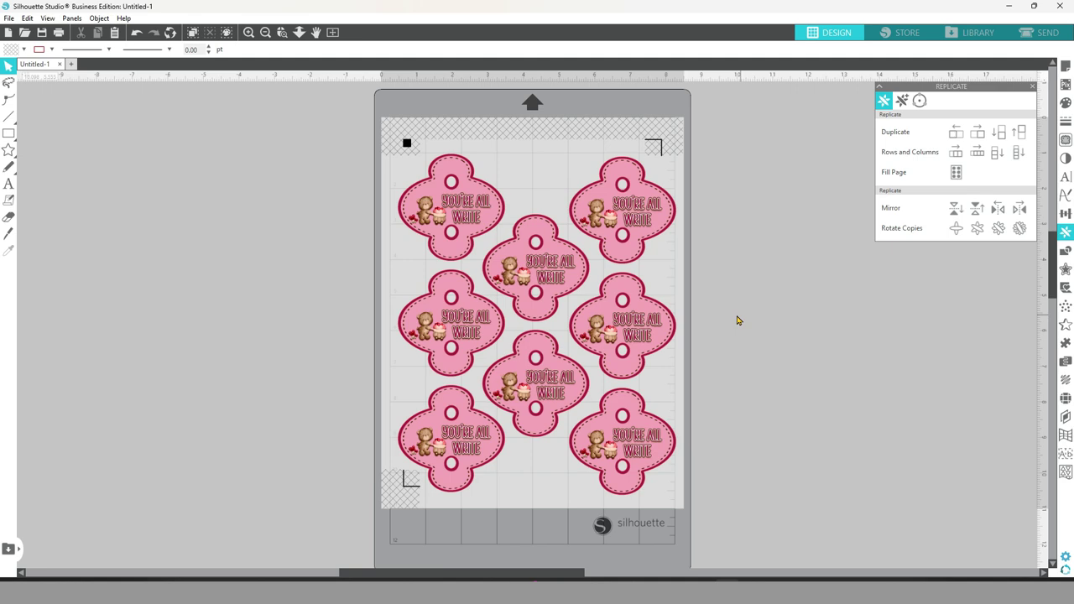
left_click(59, 32)
Open the print dialog and choose the Canon iP8700 series printer
scroll(669, 271, "down", 1)
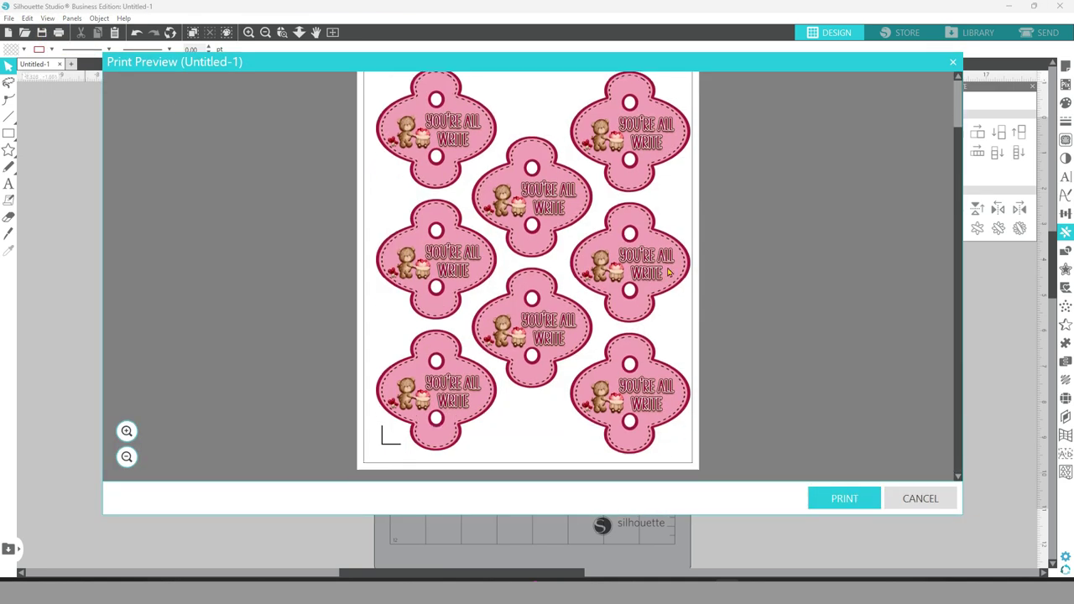
left_click(843, 499)
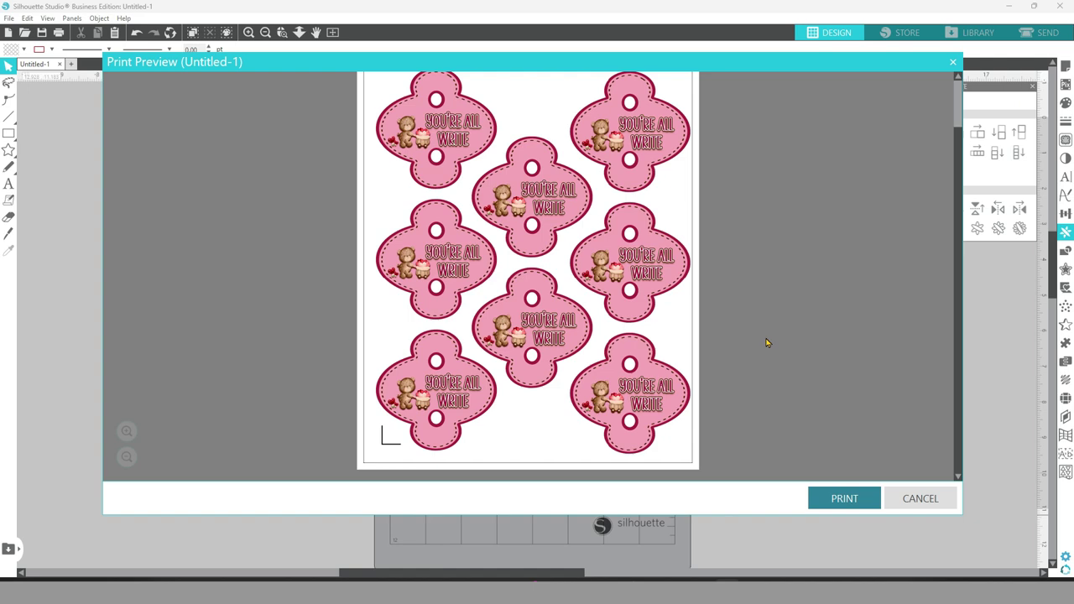
left_click(850, 498)
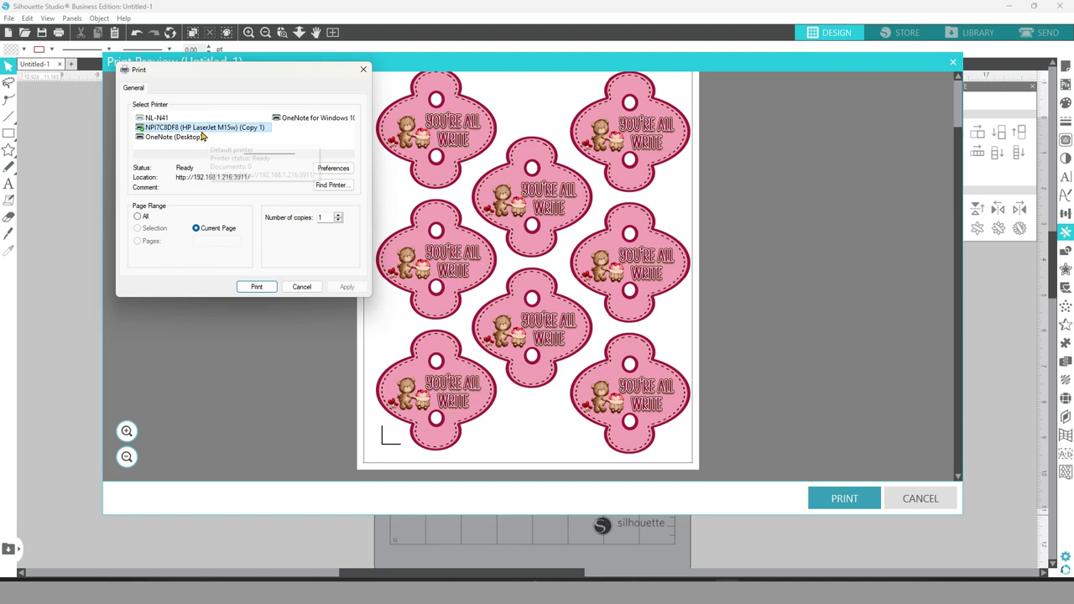
left_click(350, 154)
left_click(137, 153)
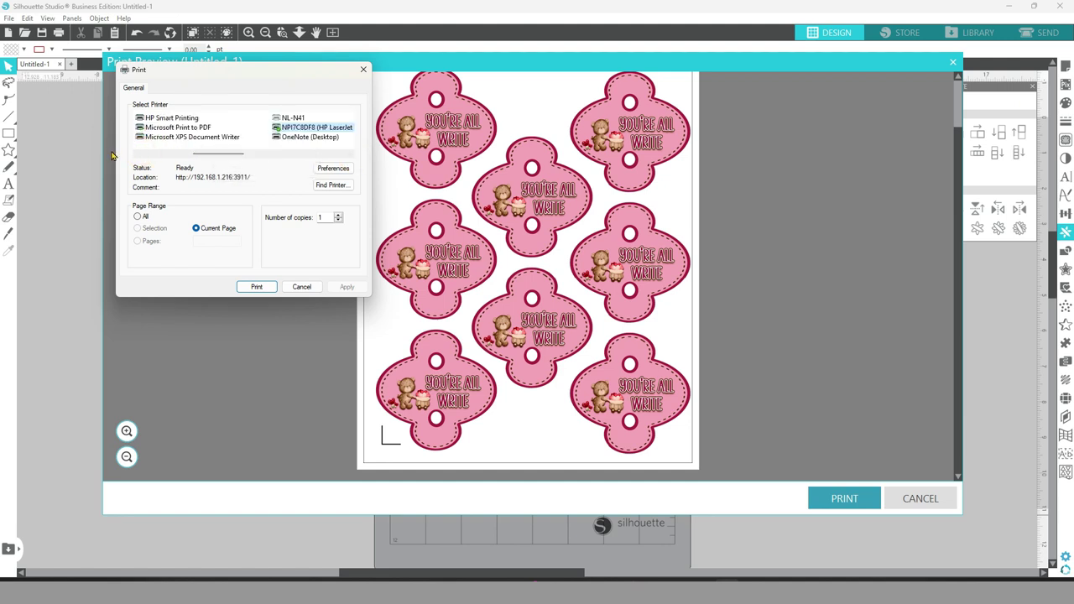
left_click(137, 153)
left_click(181, 128)
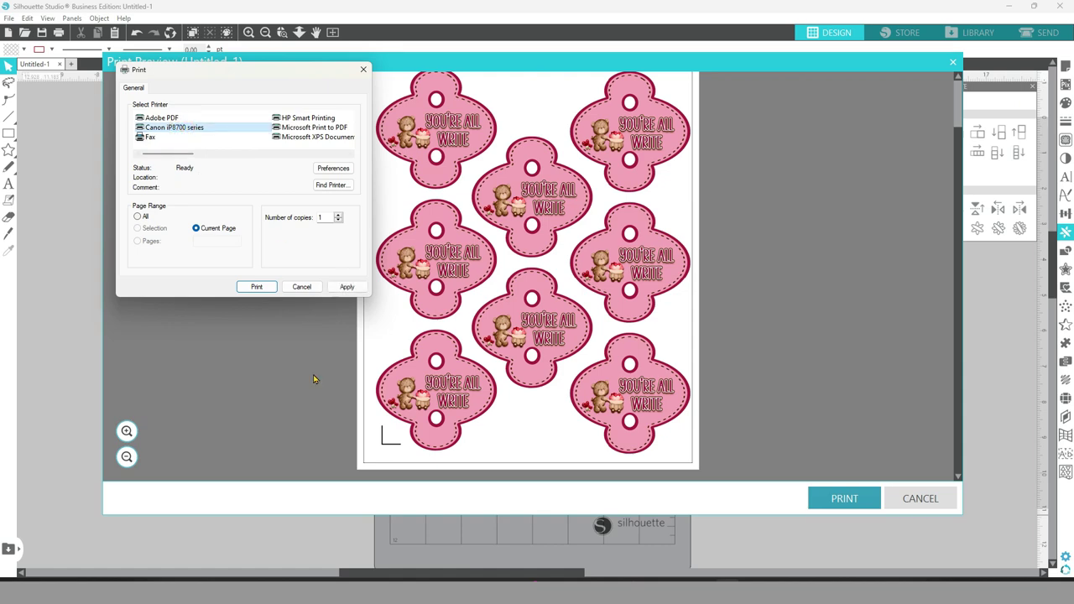
Set Photo Printing, Letter size and Glossy Photo Paper in preferences, then print the sheet
left_click(328, 171)
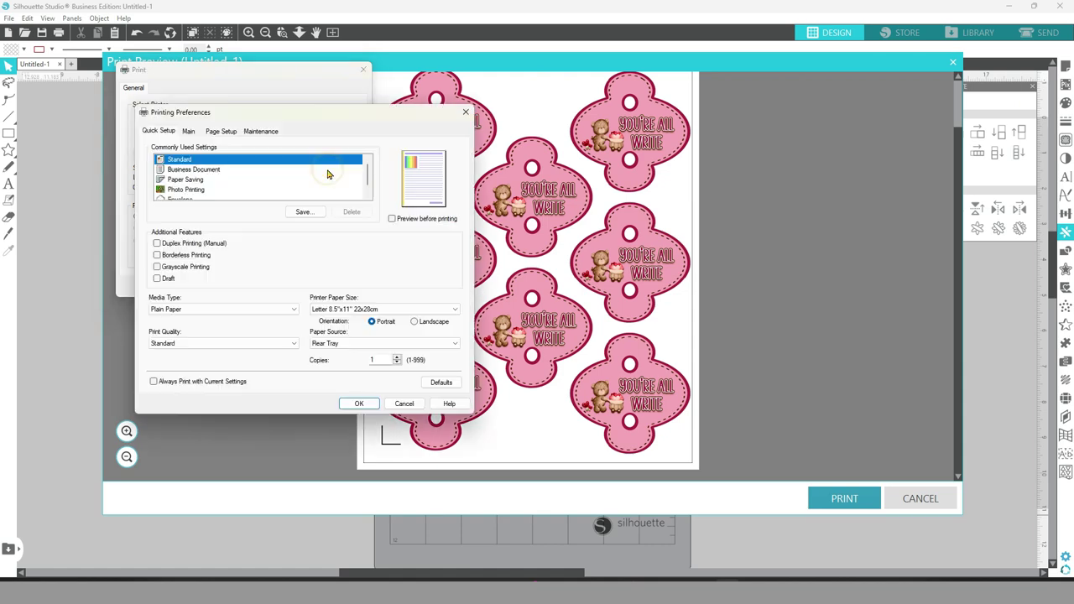
scroll(244, 183, "down", 1)
left_click(197, 181)
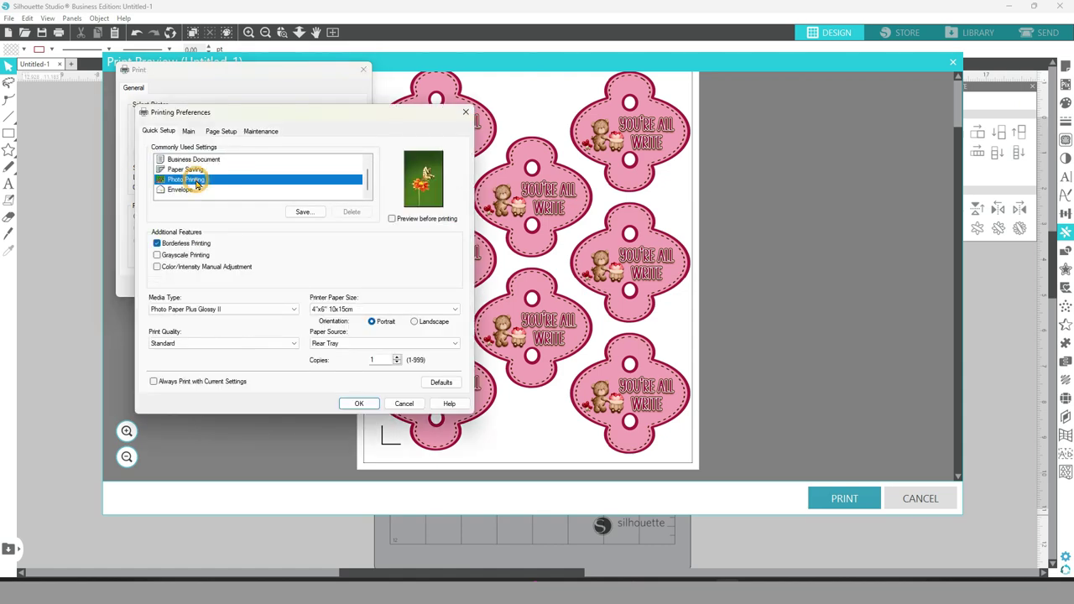
left_click(338, 310)
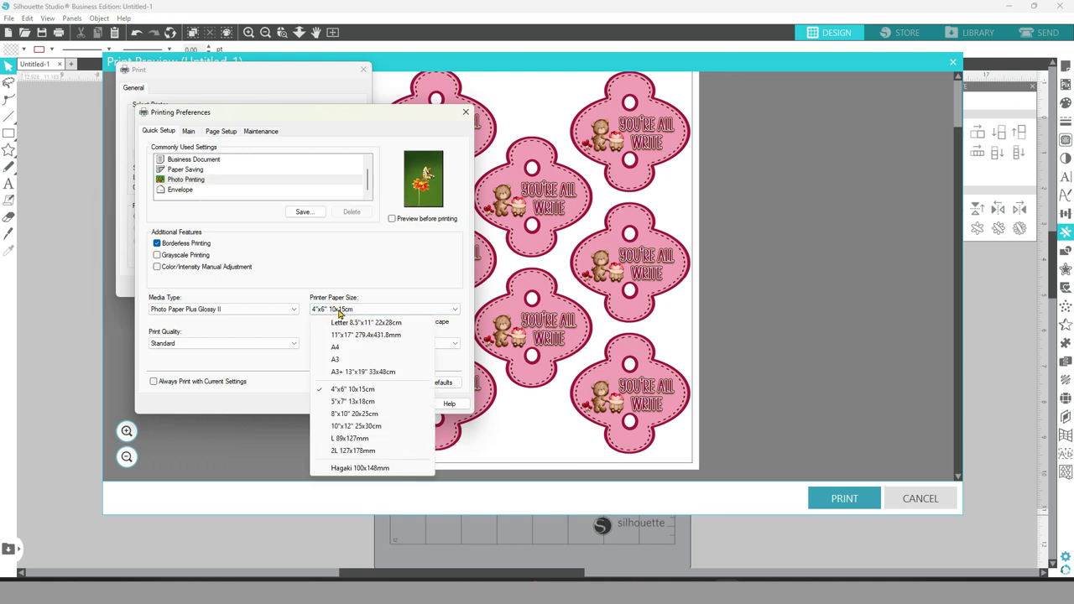
left_click(344, 322)
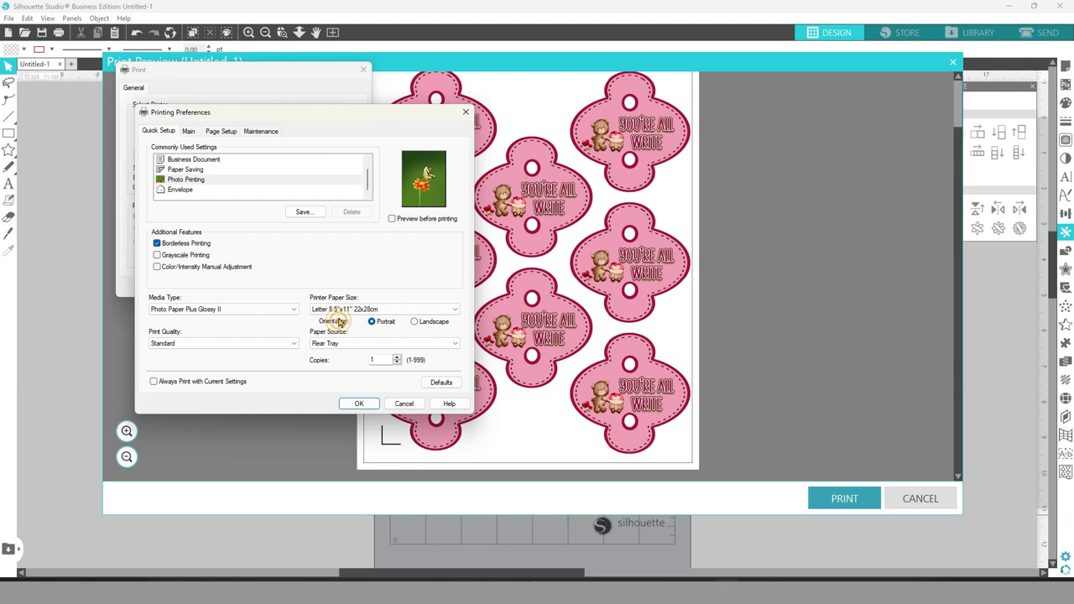
left_click(252, 310)
mouse_move(195, 335)
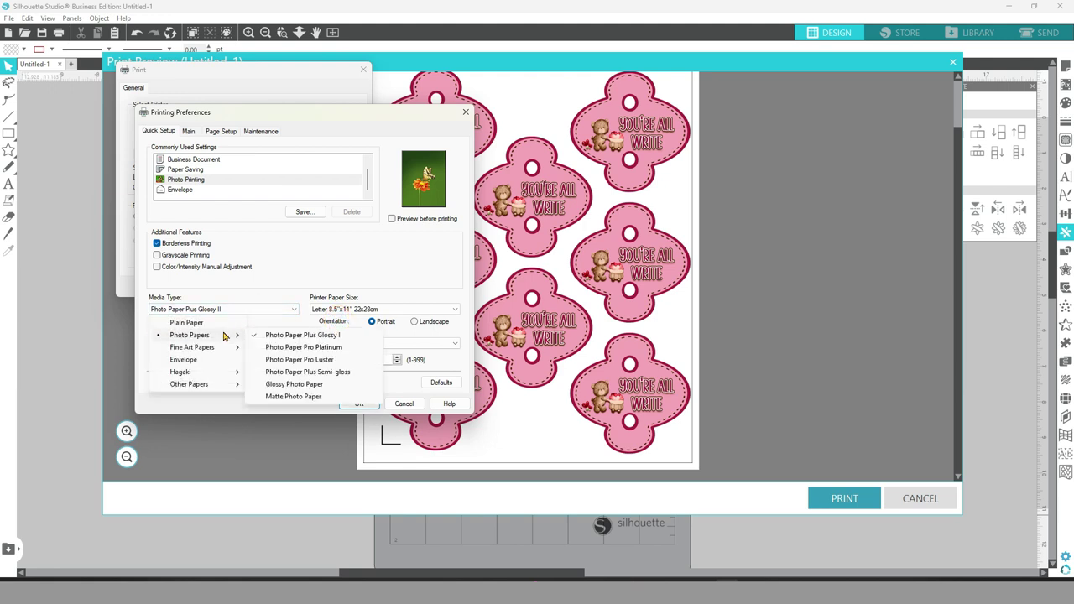
left_click(288, 385)
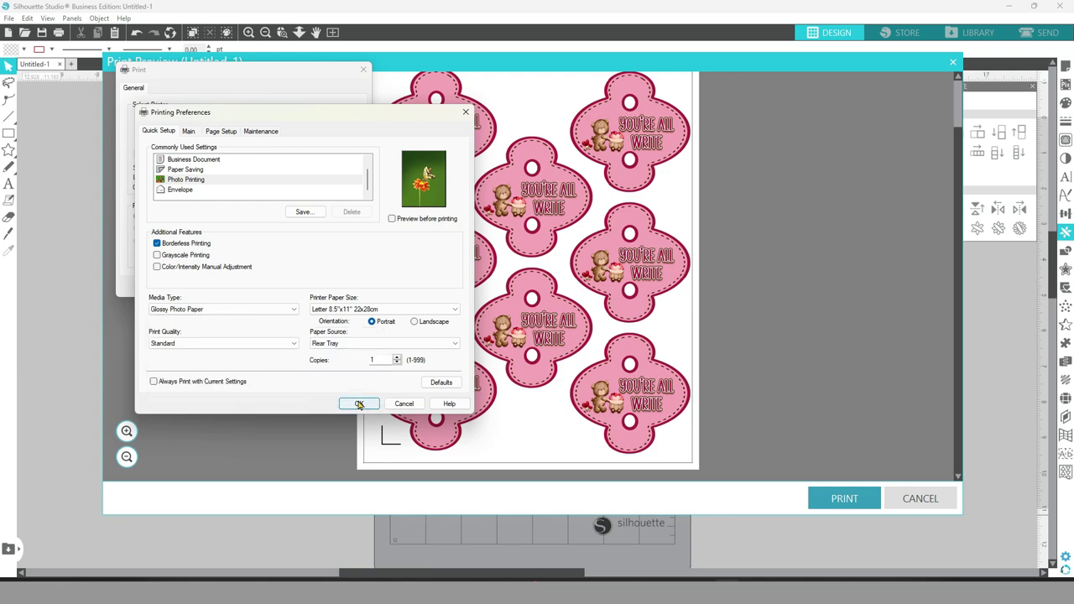
left_click(359, 405)
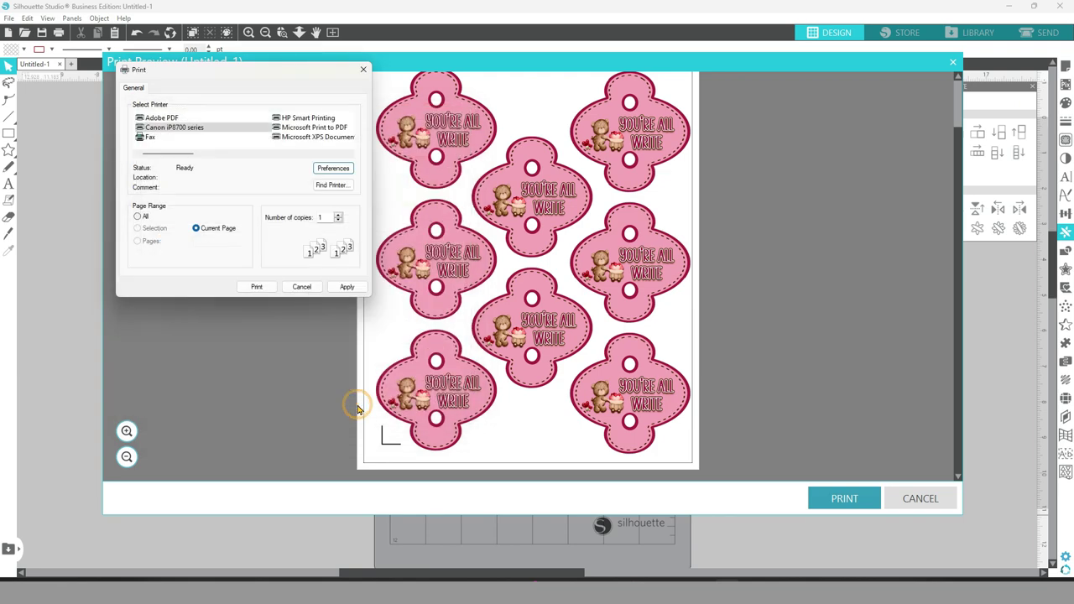
left_click(258, 287)
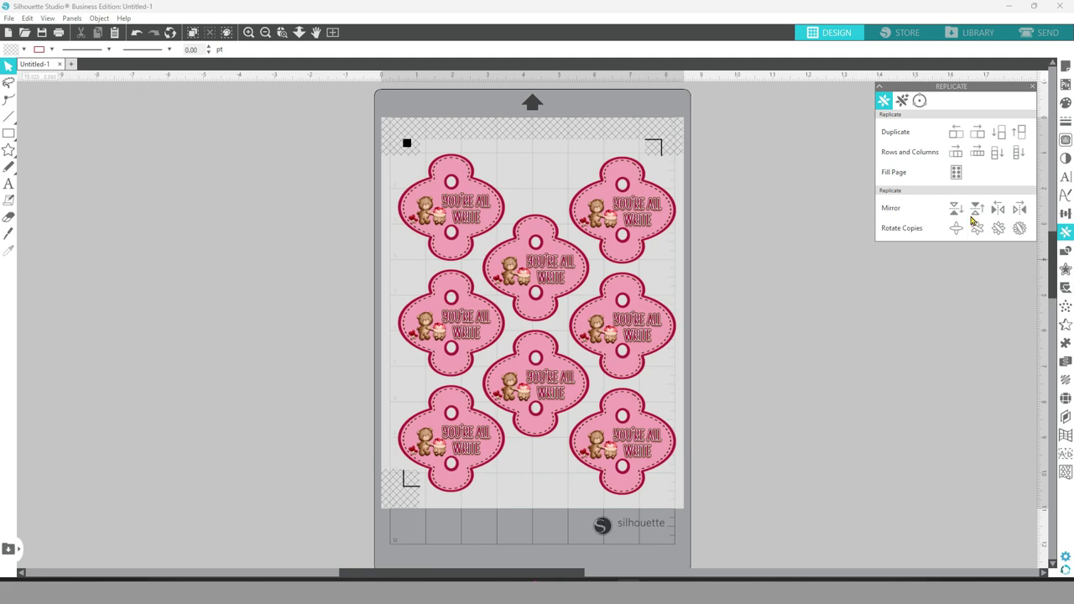
Switch to the Send panel to show the cut settings
left_click(1041, 32)
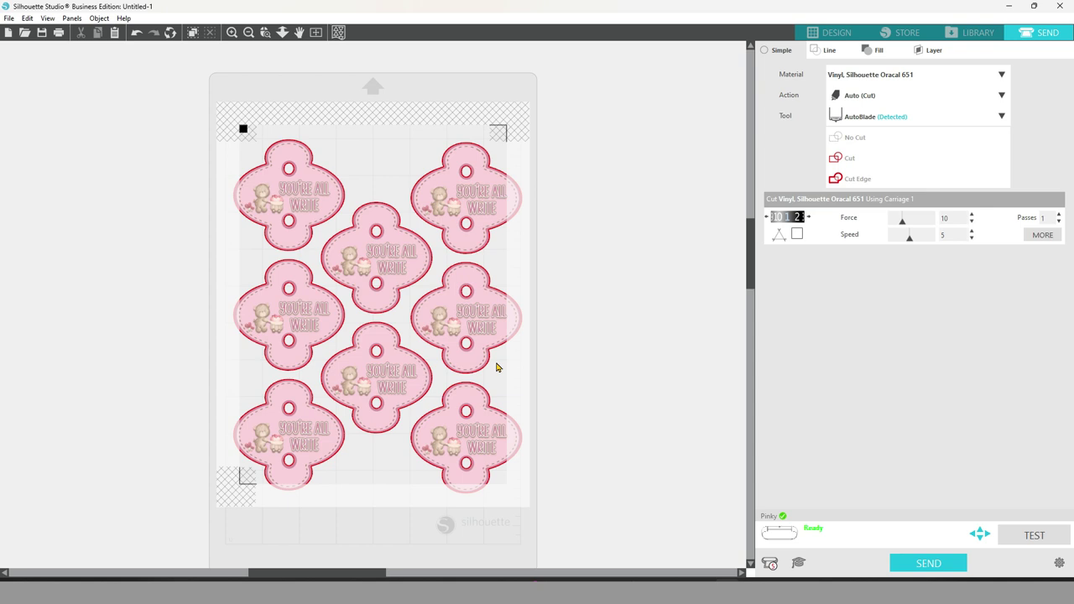
Choose the user-defined material Coverstock, Heavy (1) for force 33 and two passes
left_click(889, 75)
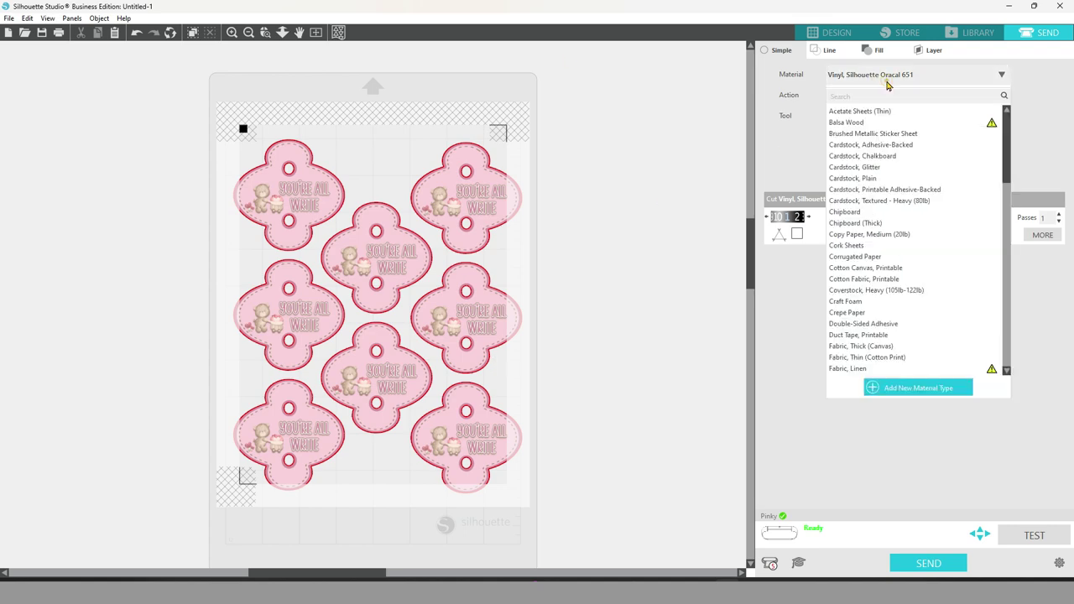
scroll(1007, 256, "down", 3)
scroll(1007, 257, "down", 10)
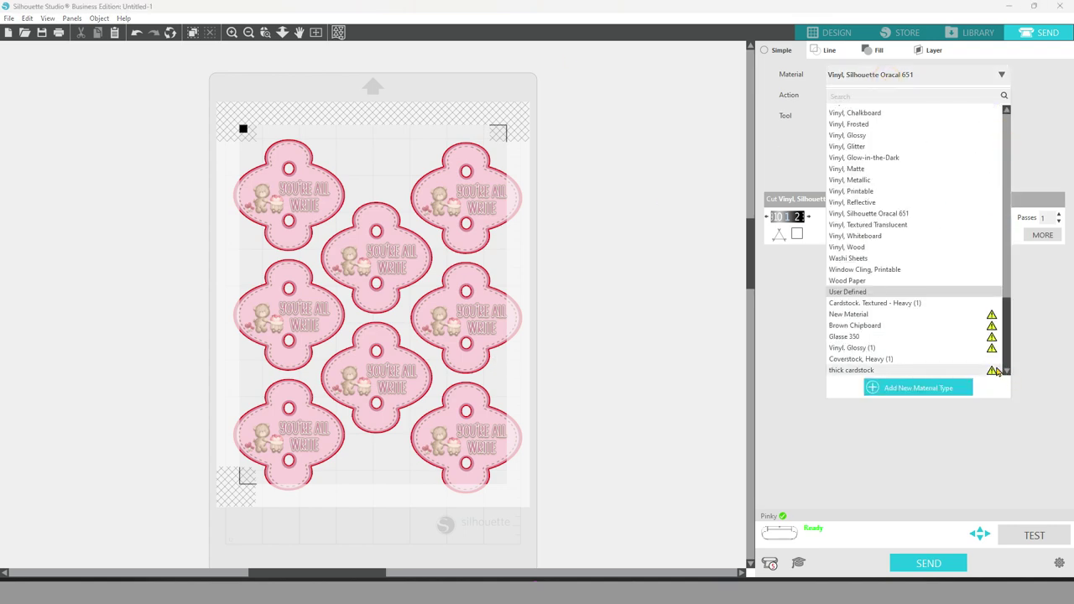
left_click(990, 362)
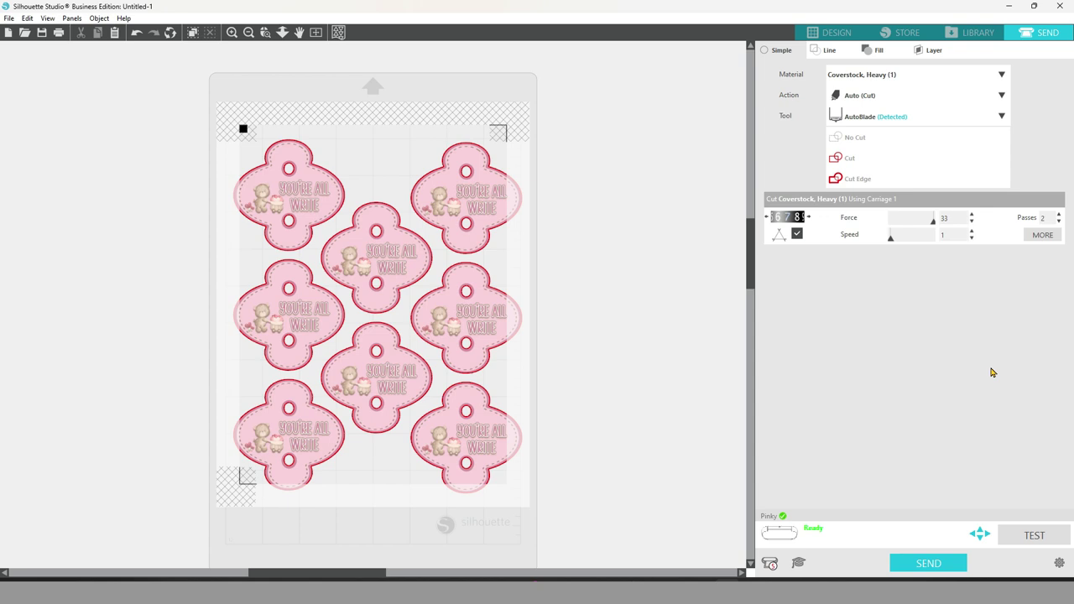
Send the cut job and accept the cut-border overlap warning
left_click(957, 554)
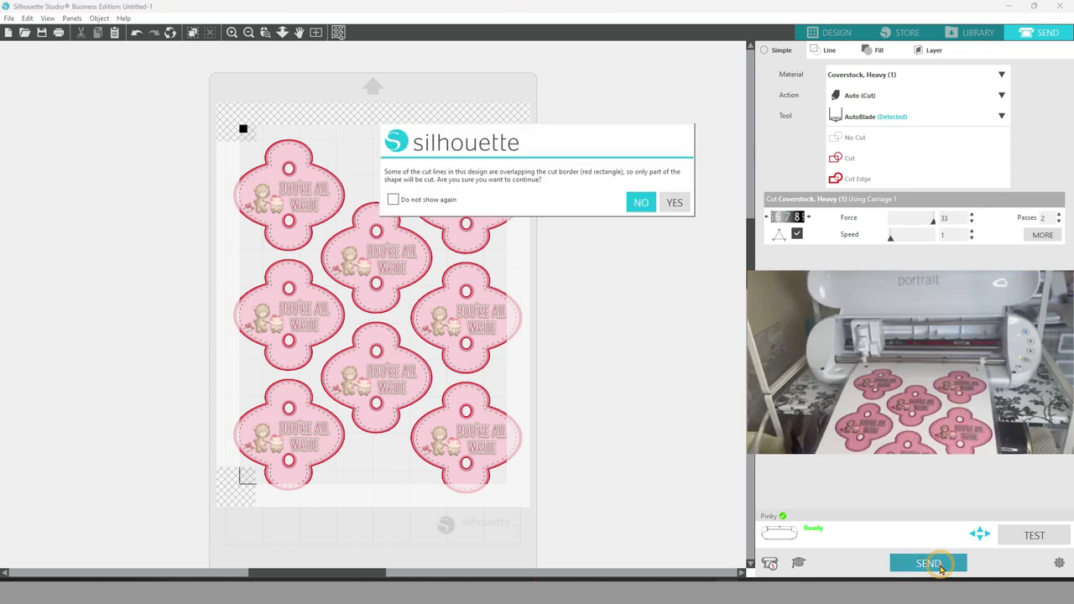
left_click(675, 204)
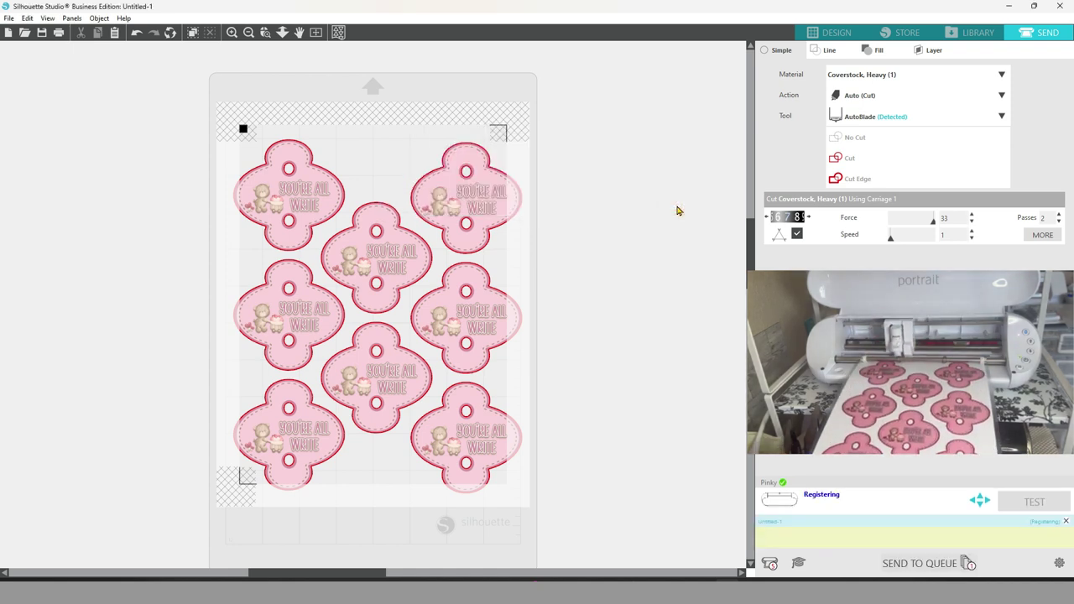